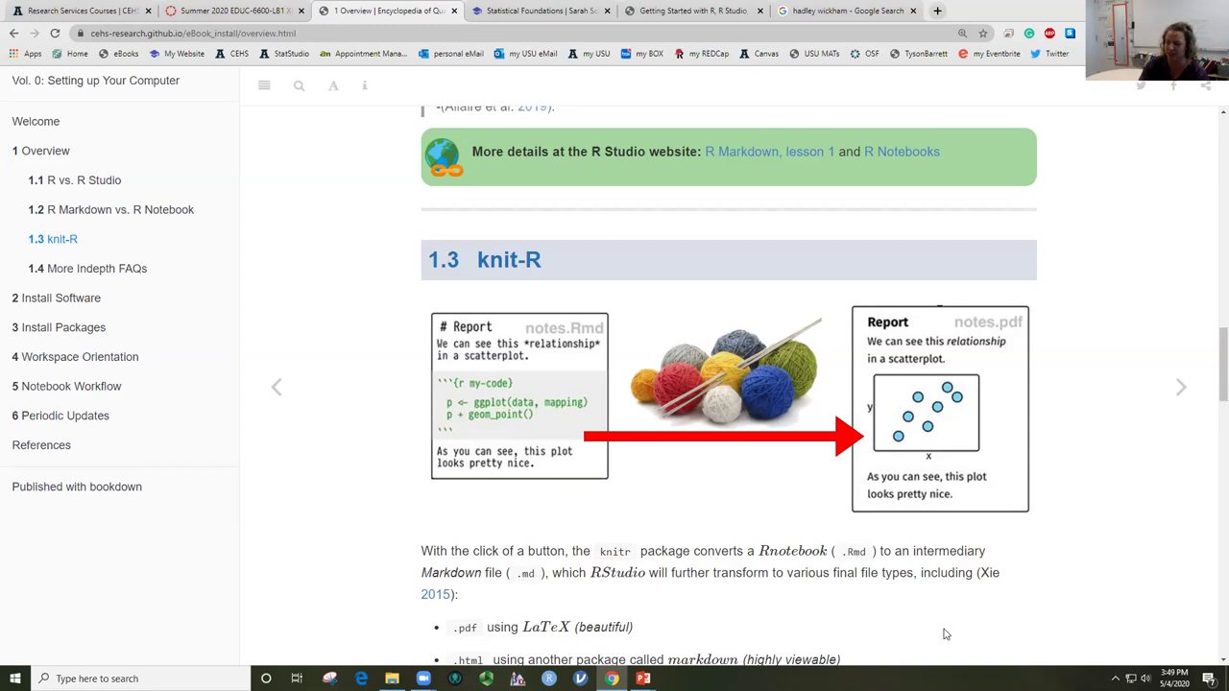
Read through the knit-R and More Indepth FAQs sections of the overview chapter, highlighting "language" and "RMarkdown is a format".
scroll(951, 638, "down", 6)
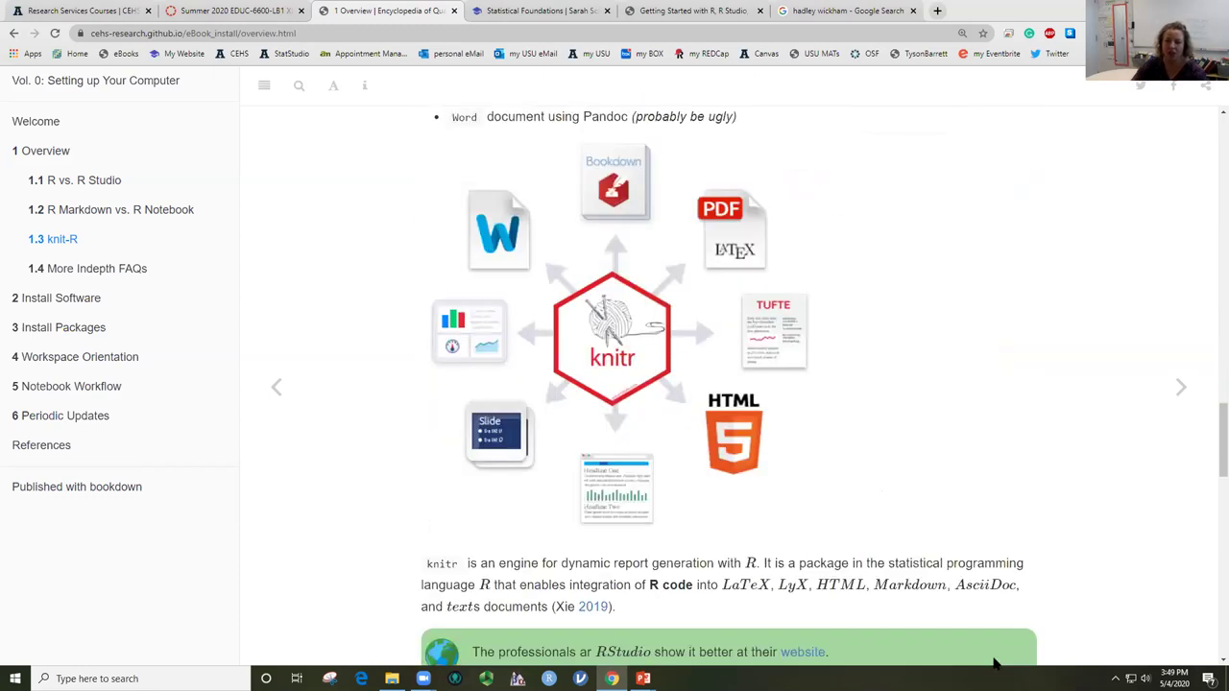
scroll(994, 662, "up", 1)
scroll(994, 662, "down", 7)
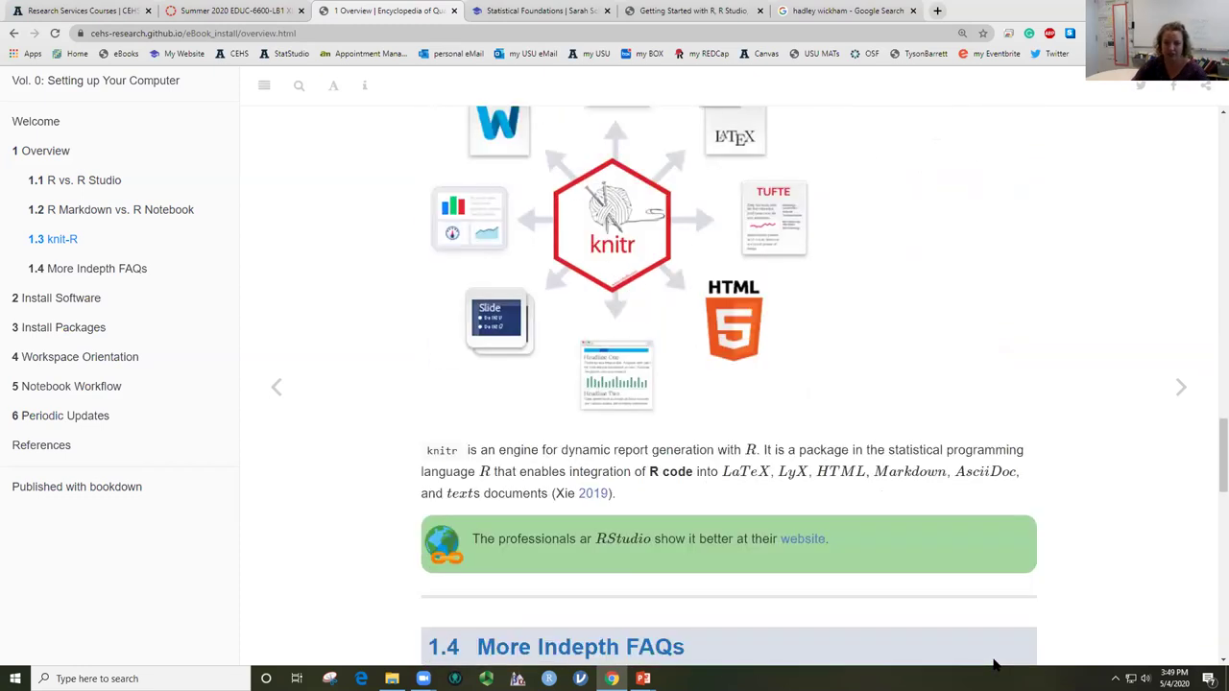
scroll(993, 663, "down", 2)
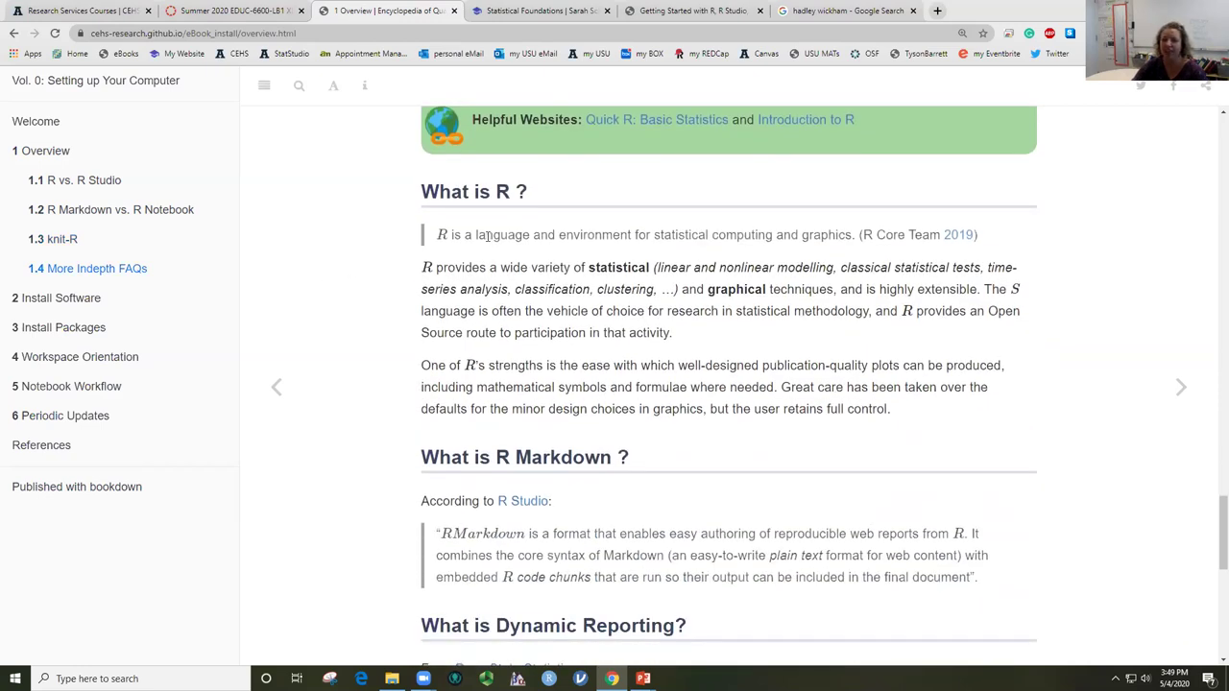
left_click_drag(478, 235, 534, 235)
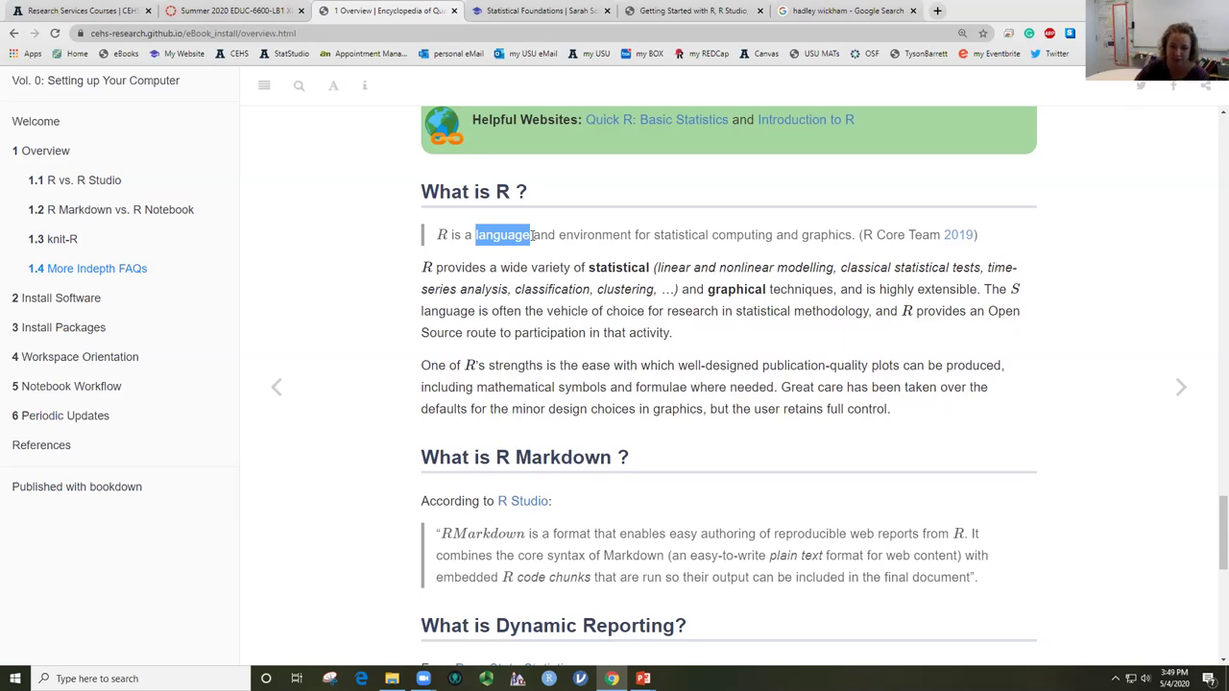
scroll(533, 234, "down", 2)
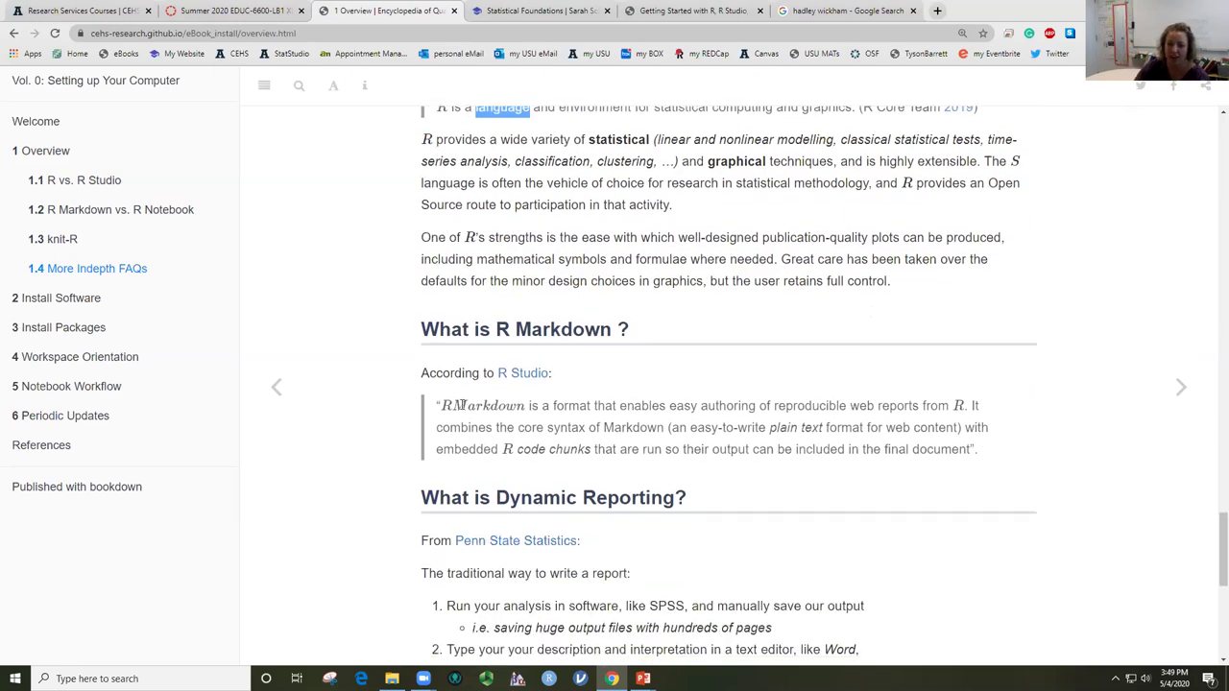
left_click_drag(441, 406, 597, 406)
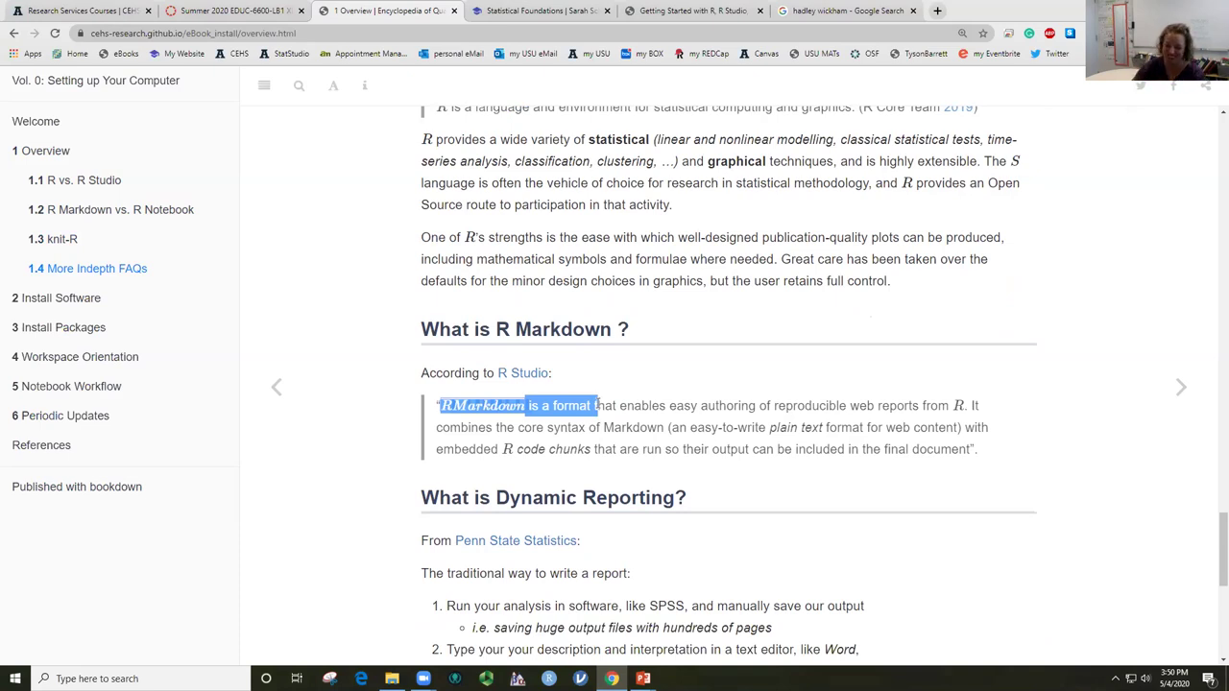
scroll(729, 423, "down", 1)
scroll(773, 428, "down", 1)
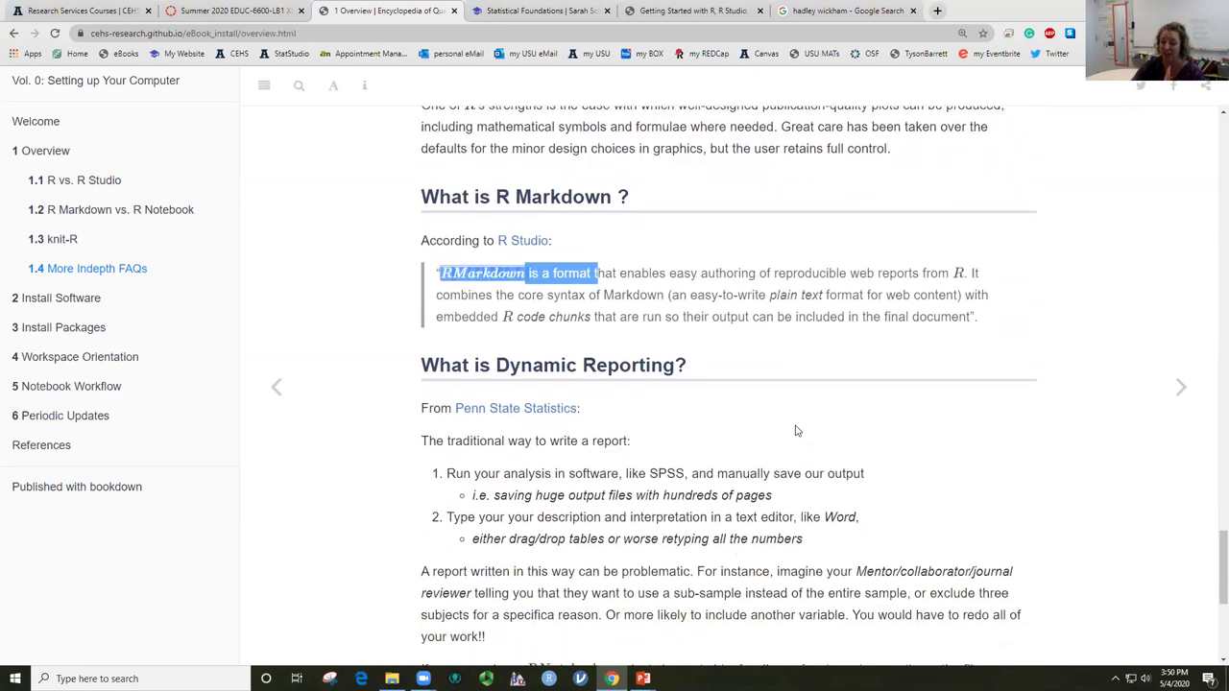
scroll(795, 432, "down", 1)
scroll(795, 431, "down", 5)
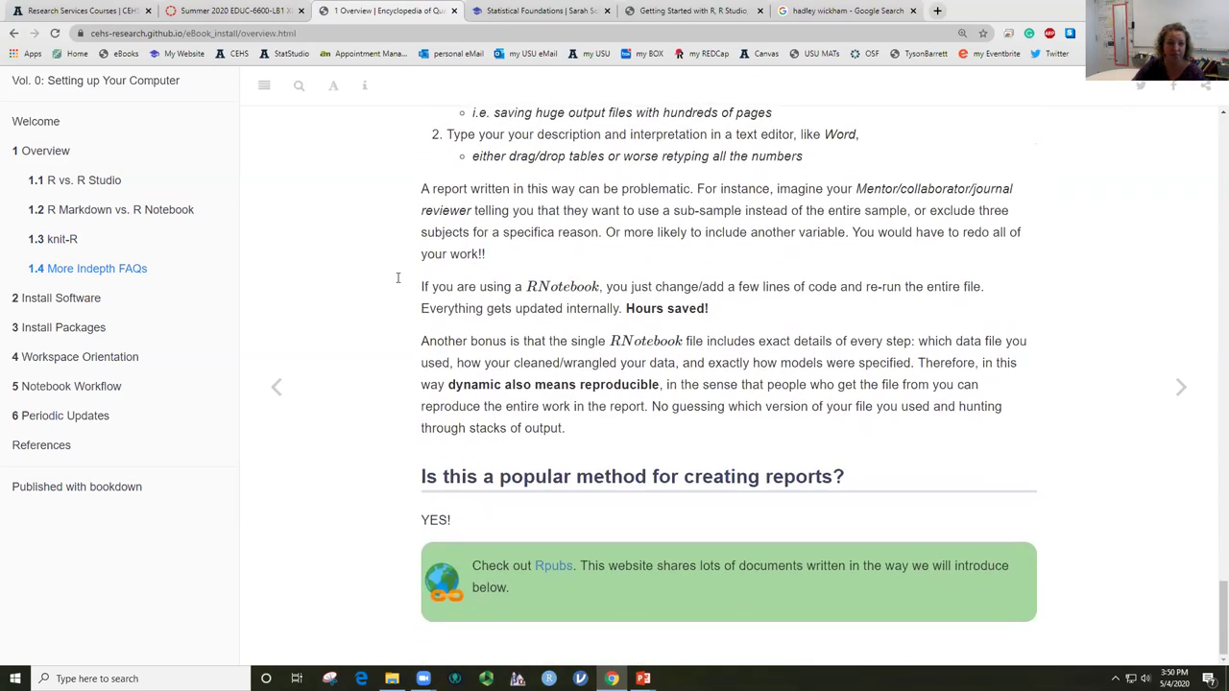
left_click(66, 299)
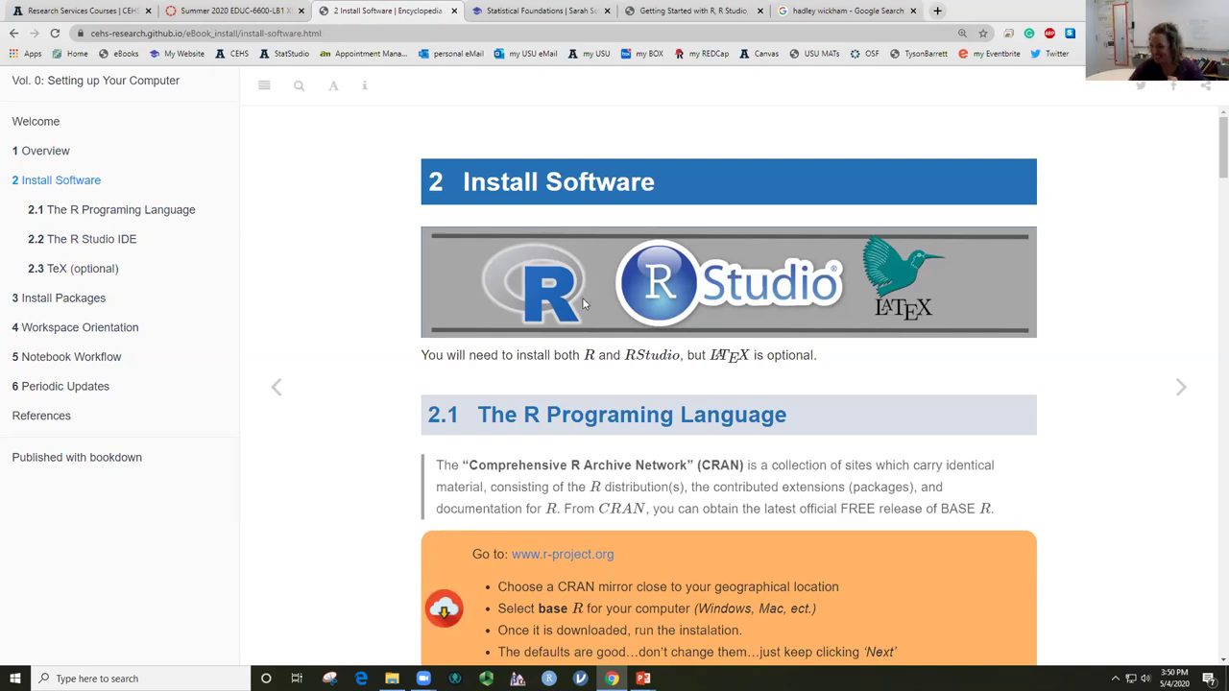
scroll(582, 302, "down", 2)
scroll(581, 300, "down", 1)
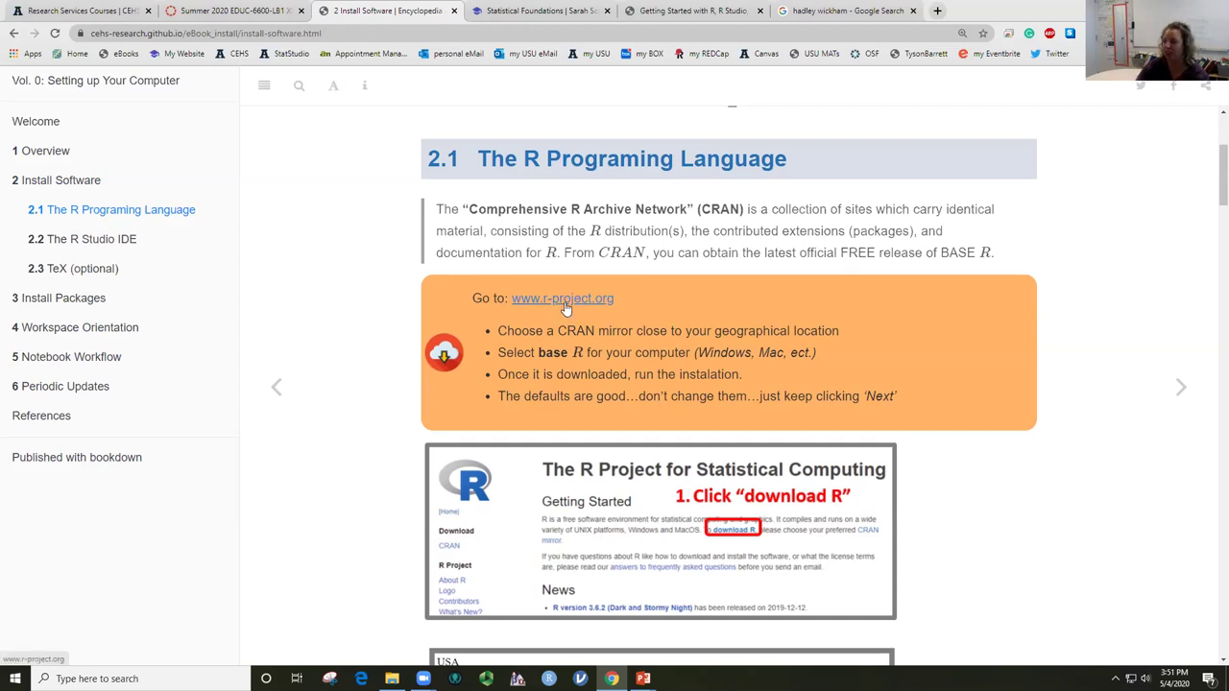
right_click(565, 306)
left_click(579, 312)
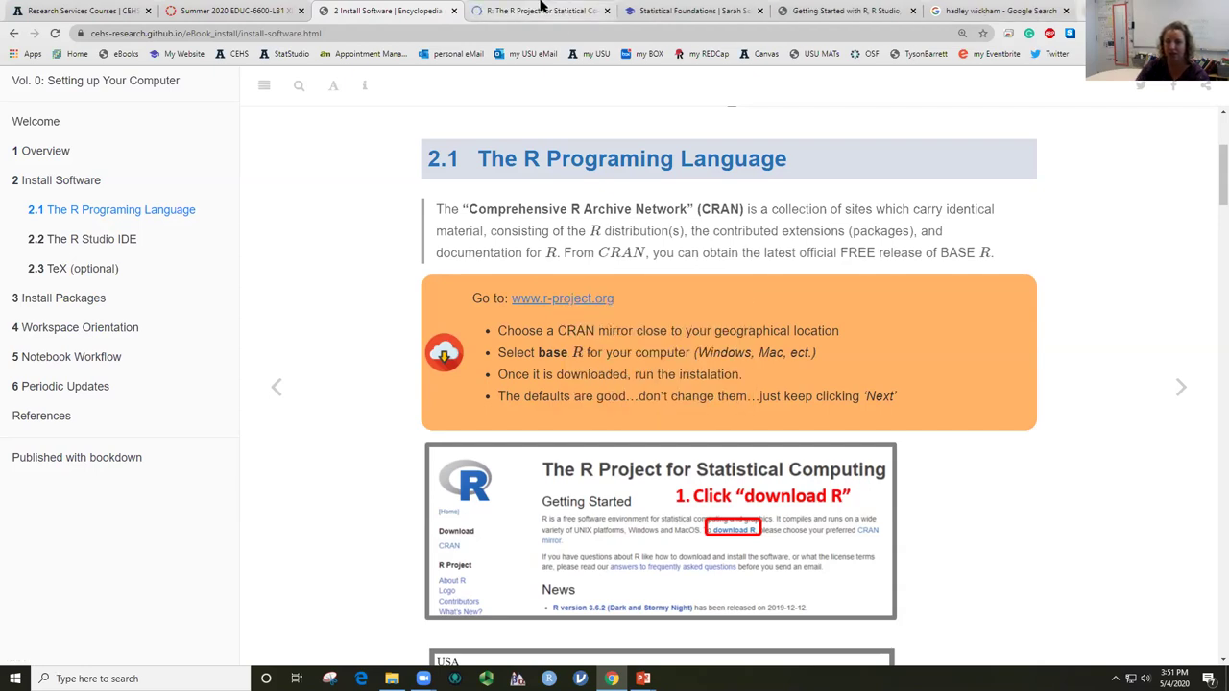
left_click(540, 10)
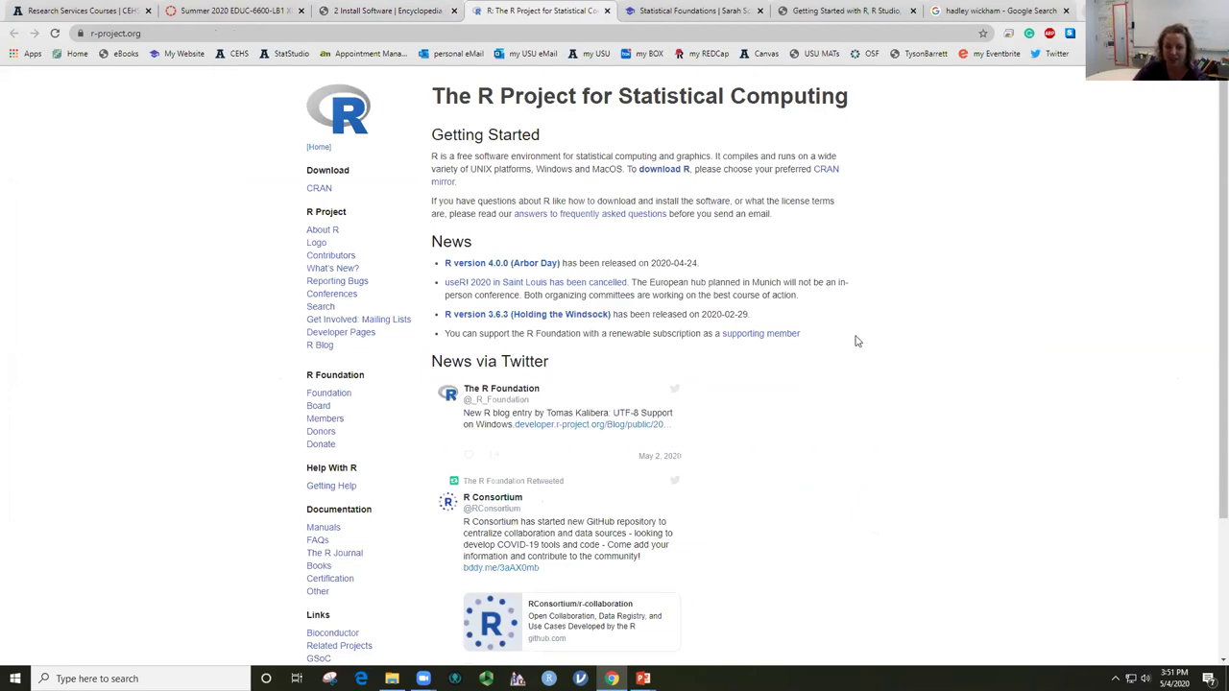
Go to the R download mirror list and choose the Washington University, St. Louis mirror under USA.
key("ctrl+plus")
key("ctrl+plus")
key("ctrl+plus")
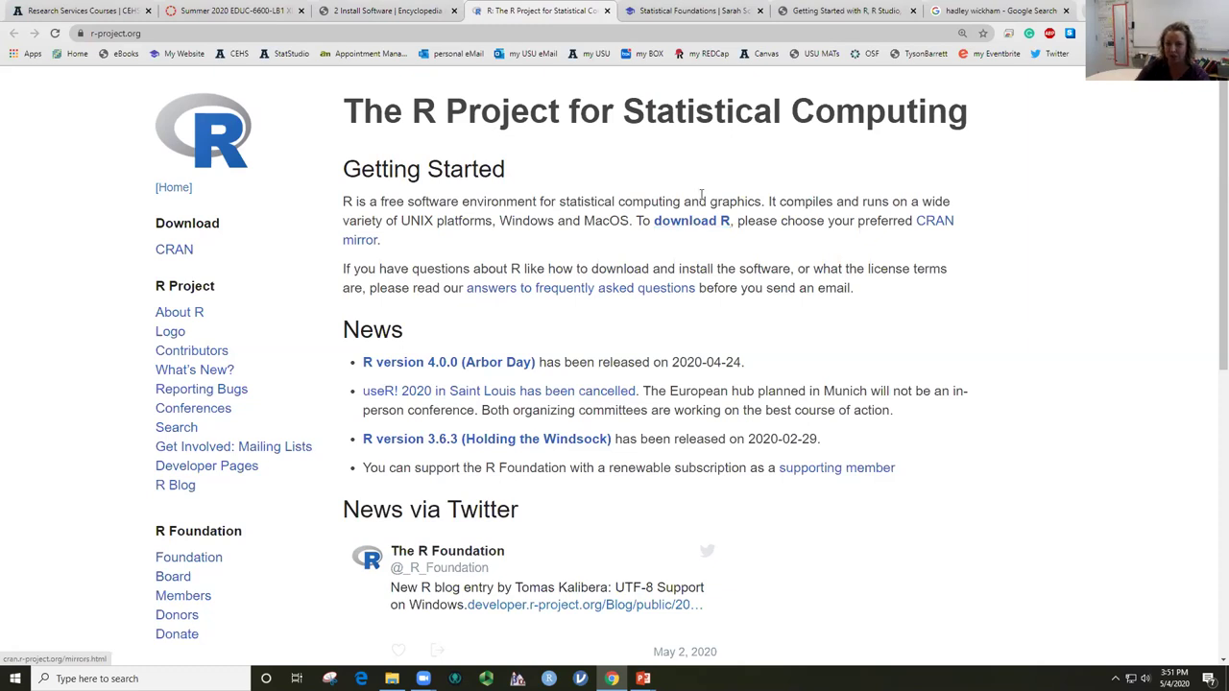
left_click(691, 220)
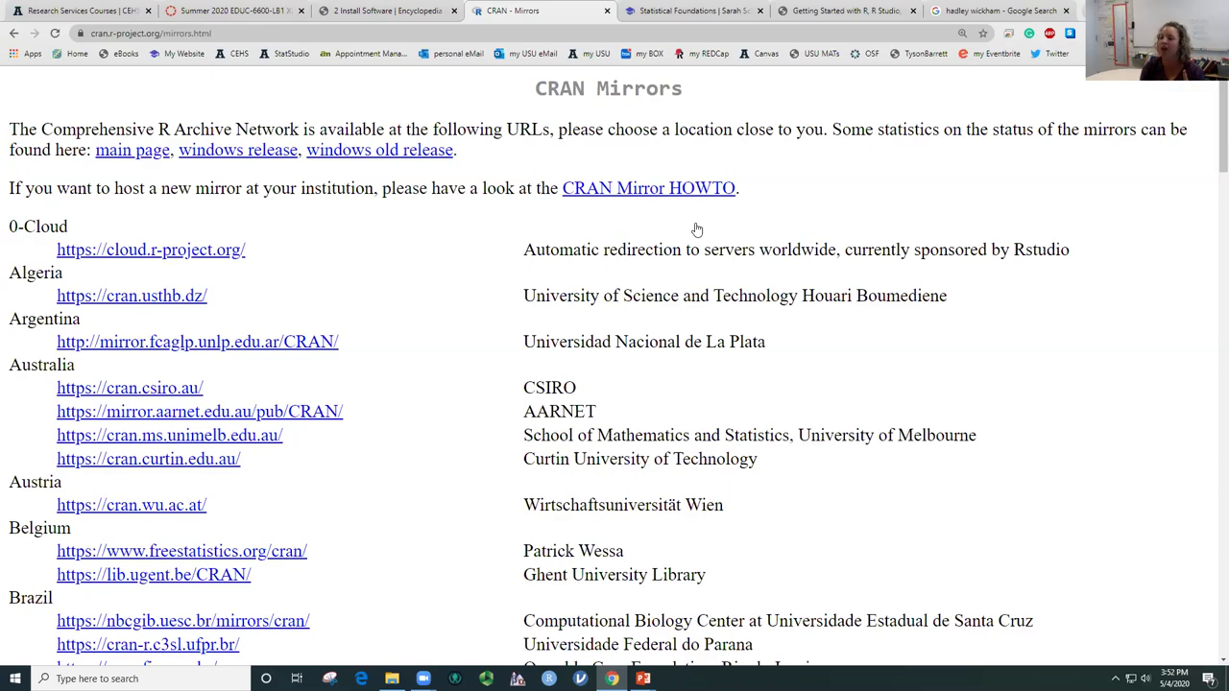
scroll(352, 422, "down", 8)
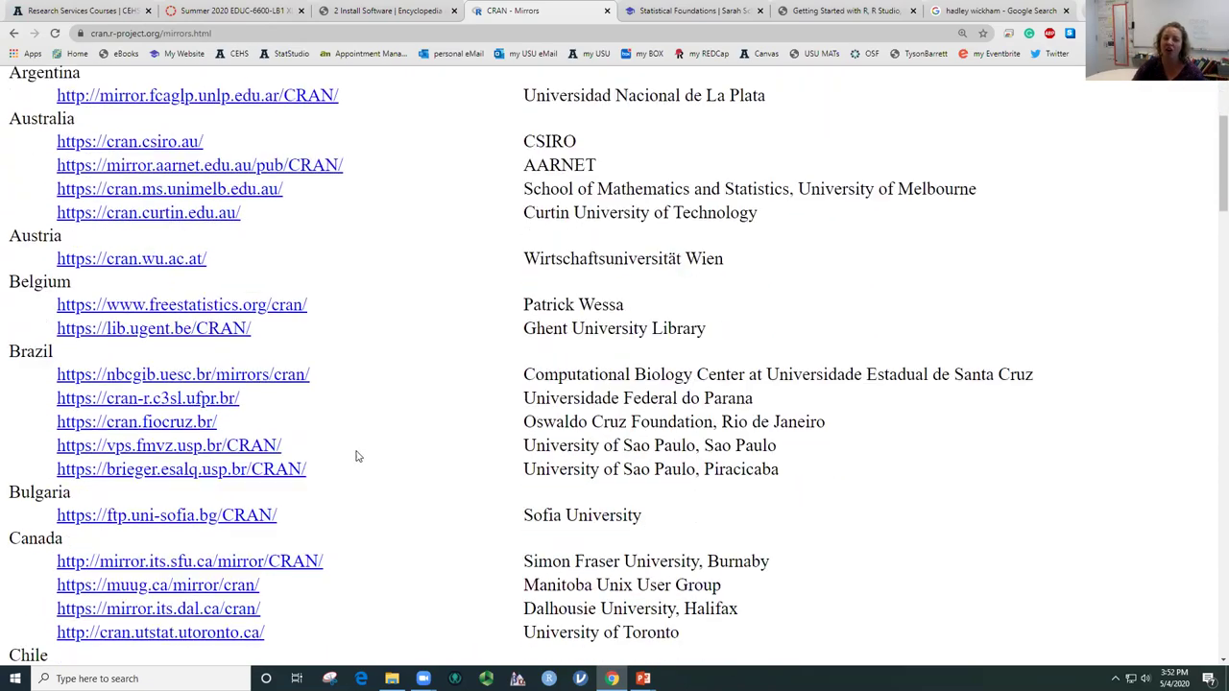
scroll(364, 478, "down", 9)
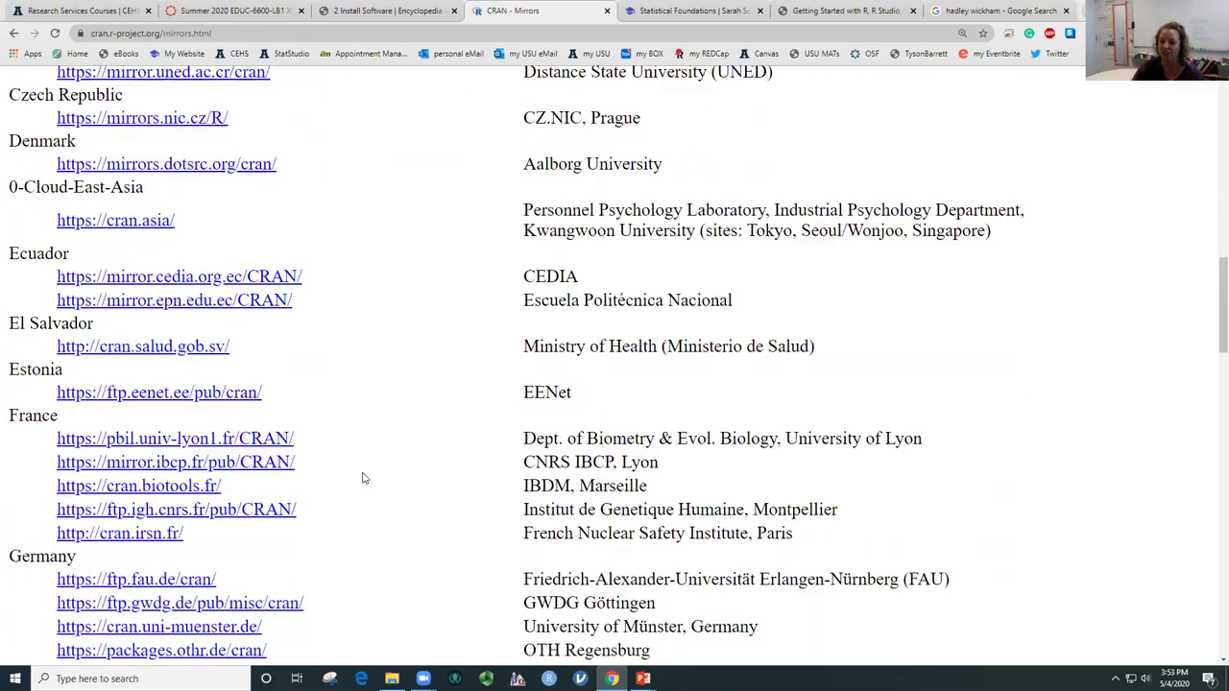
scroll(363, 478, "down", 9)
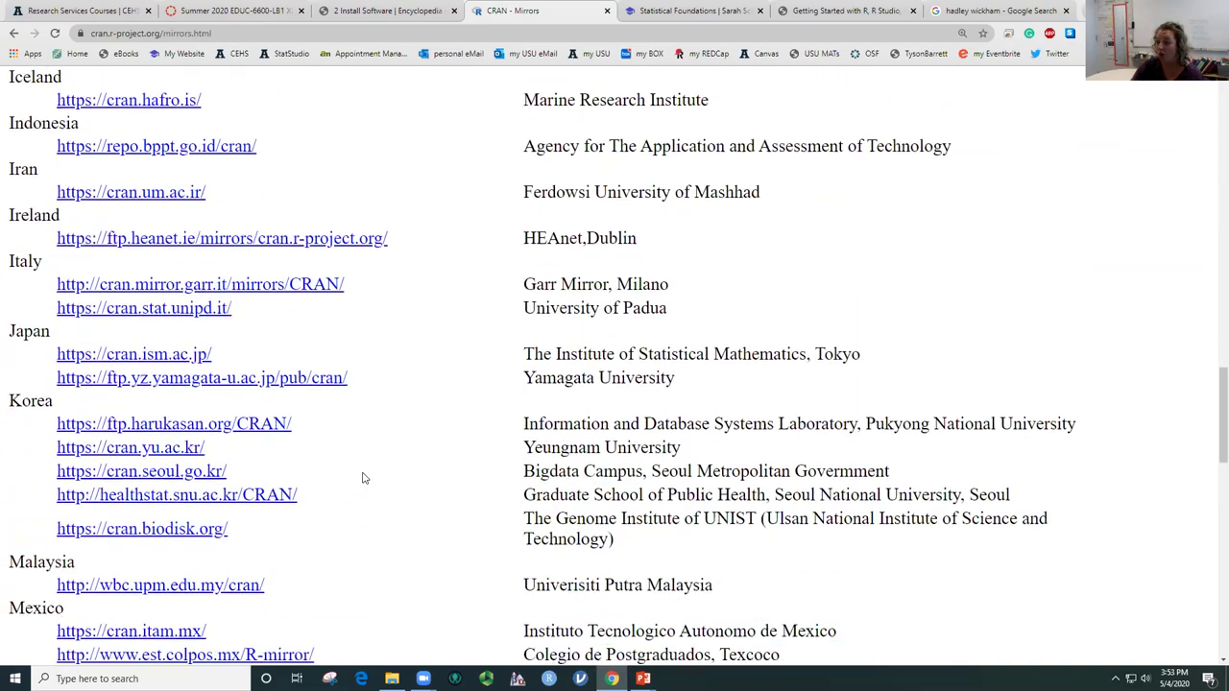
scroll(363, 477, "down", 7)
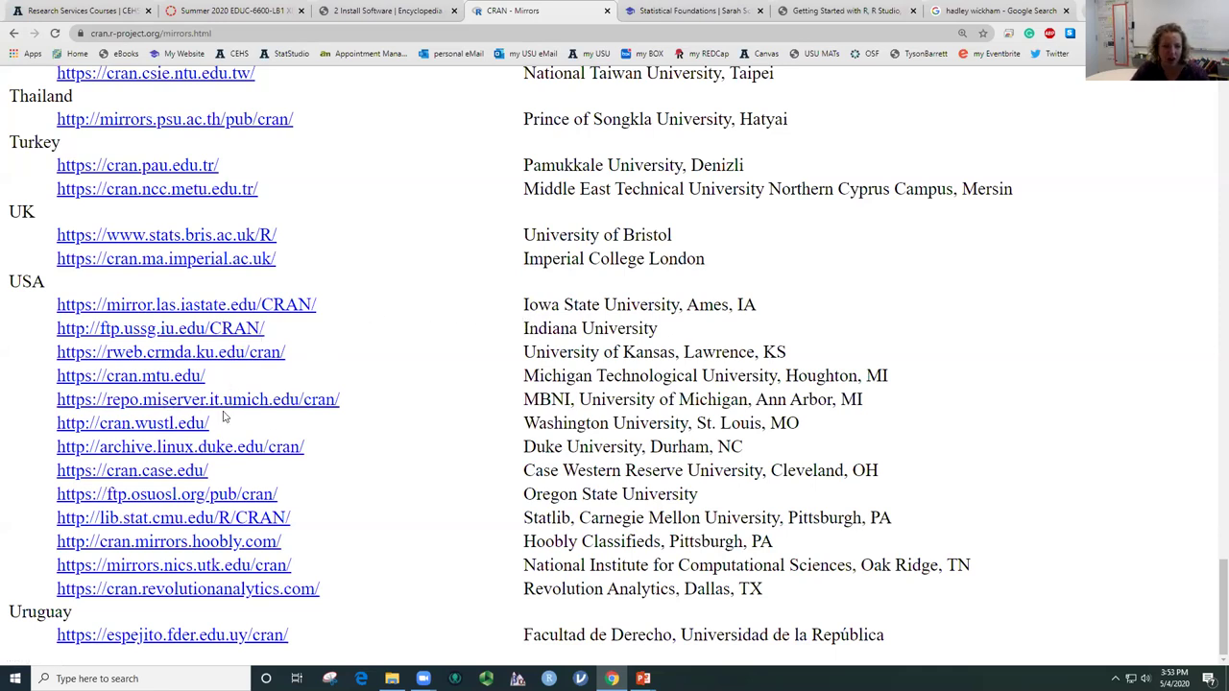
left_click(178, 426)
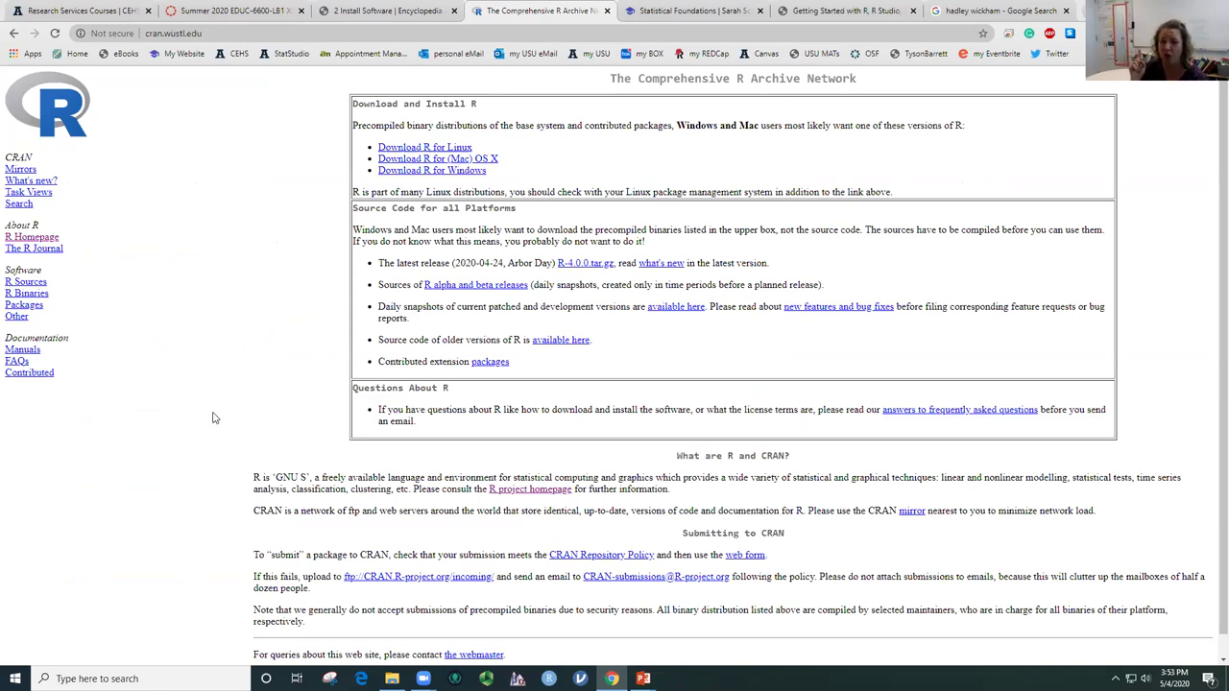
Download the base R 4.0.0 installer for Windows and launch it, moving the setup language dialog lower on the page.
left_click(393, 173)
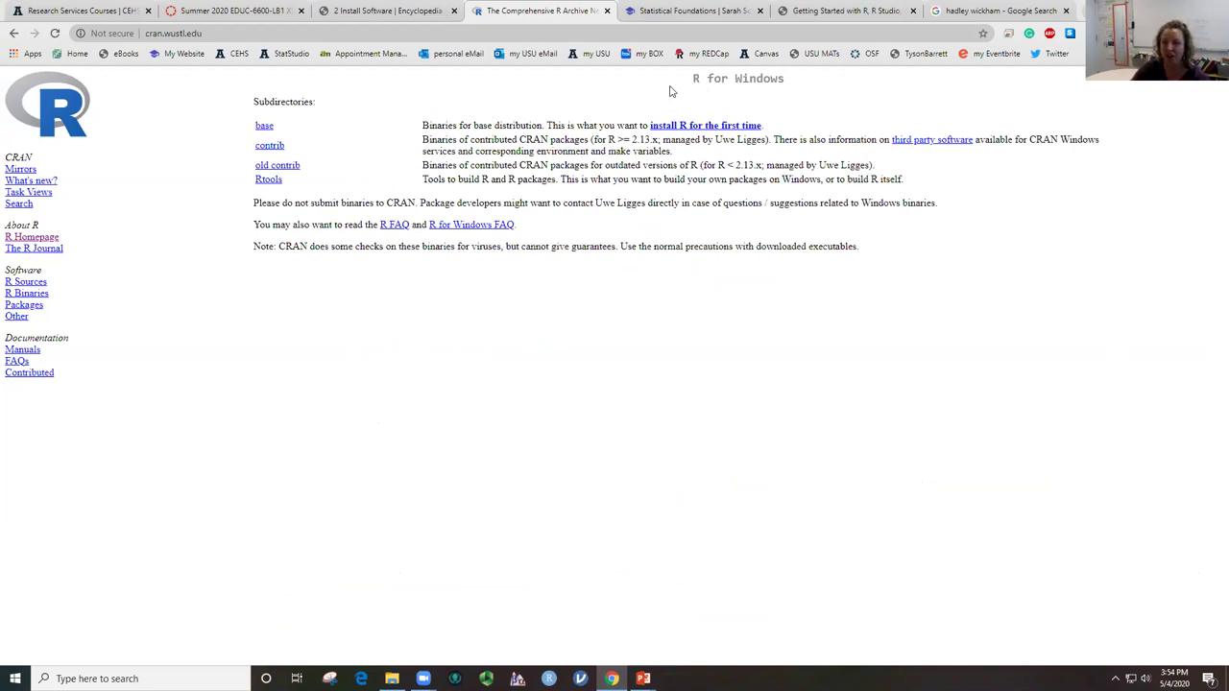
left_click(265, 128)
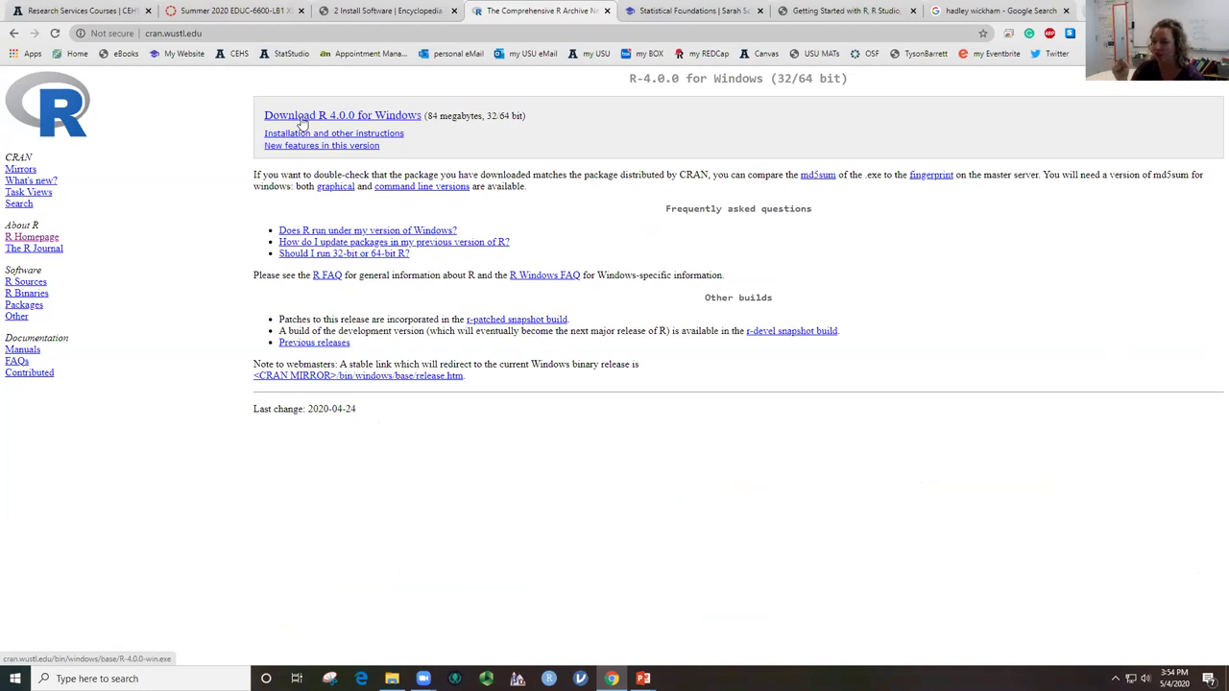
left_click(302, 117)
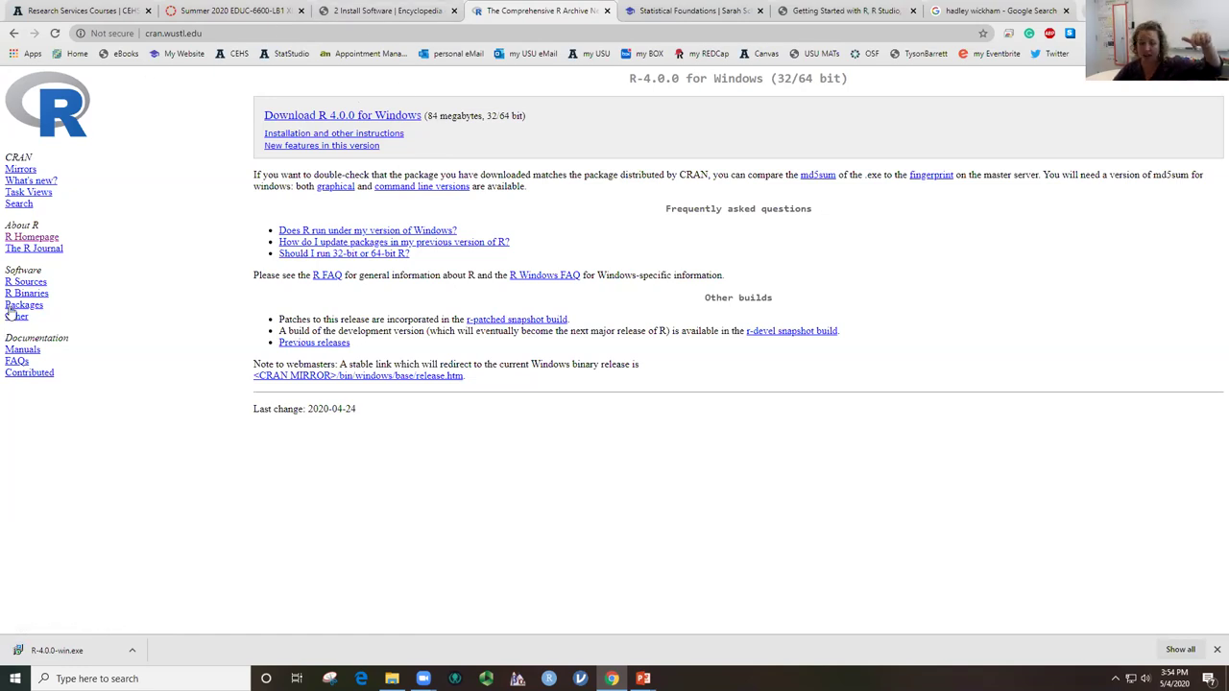
left_click(28, 656)
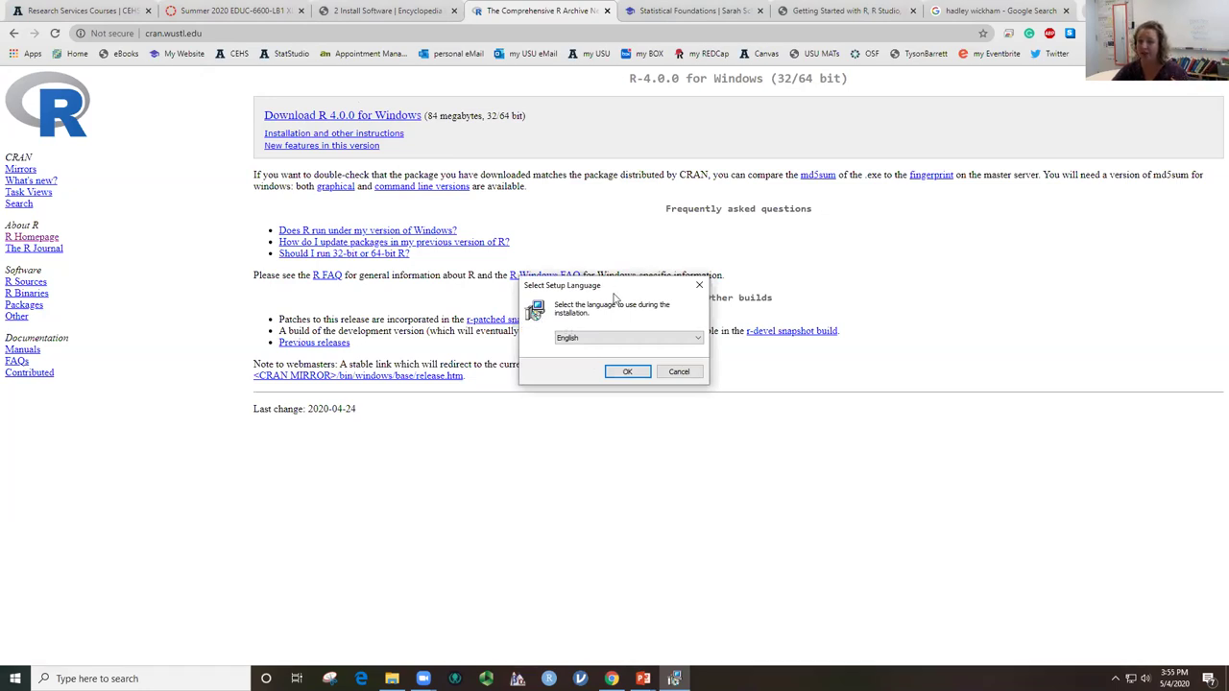
left_click_drag(612, 287, 624, 424)
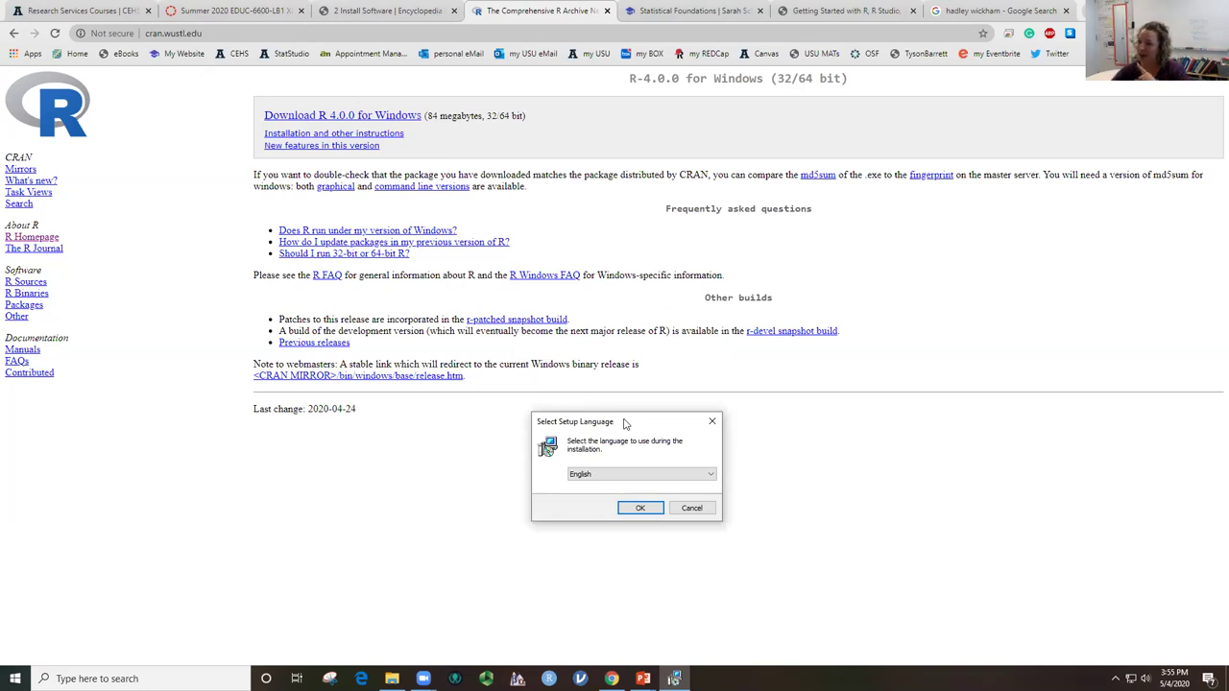
Return to the Install Software chapter and review its illustrated steps for downloading R on Windows and Mac.
left_click(230, 10)
left_click(707, 10)
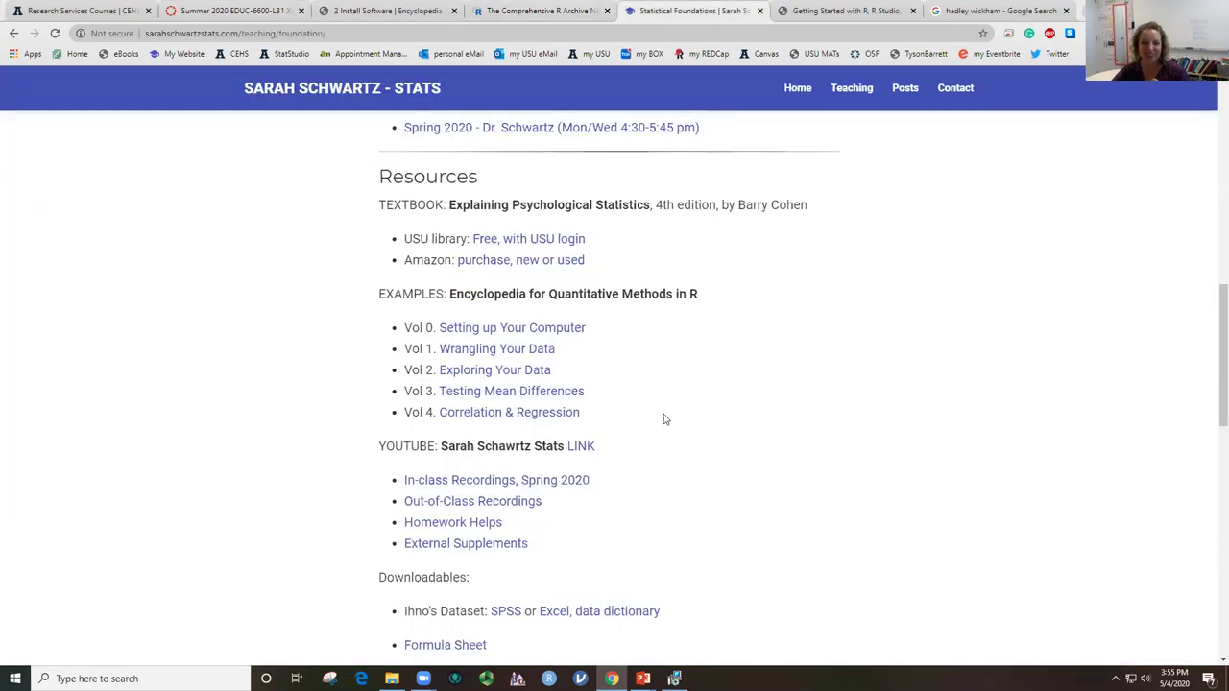
left_click(538, 10)
left_click(849, 9)
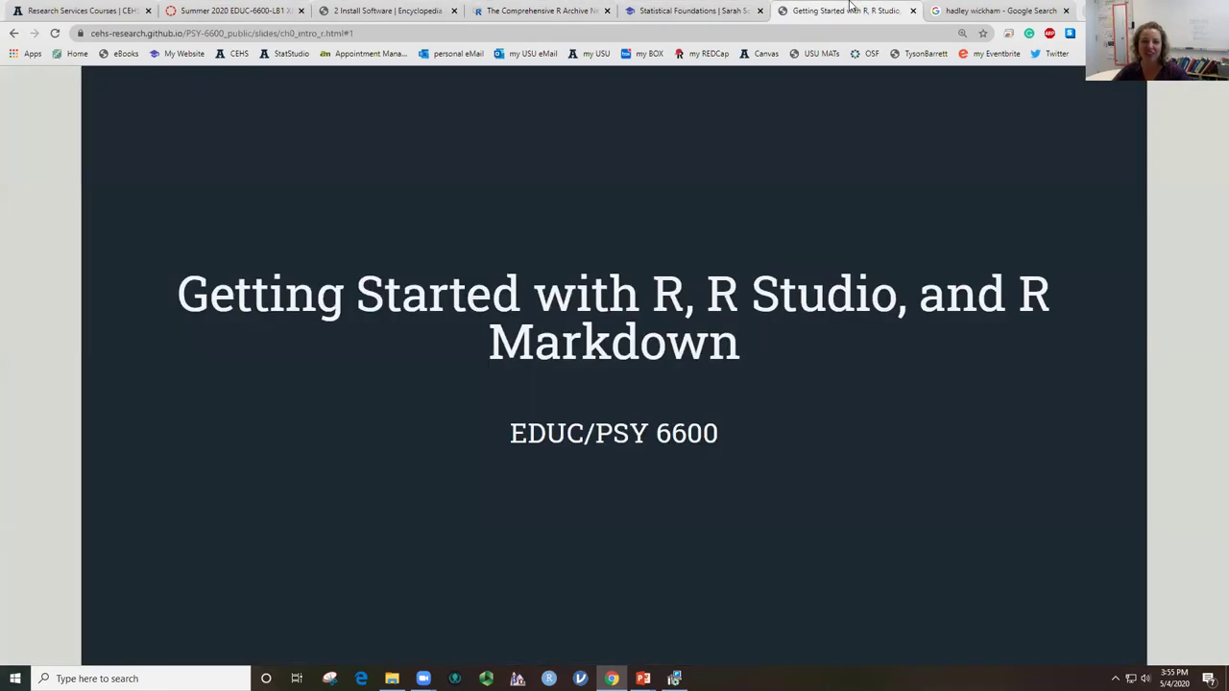
left_click(366, 8)
scroll(498, 440, "down", 5)
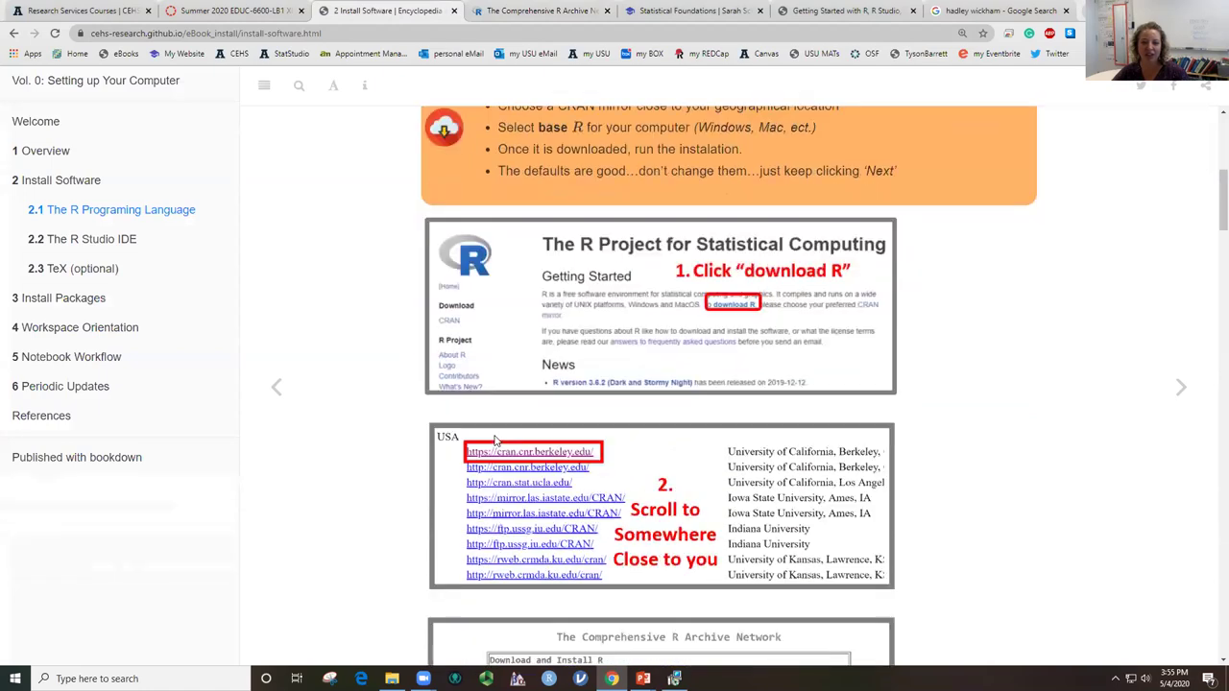
scroll(509, 441, "down", 6)
scroll(513, 448, "up", 9)
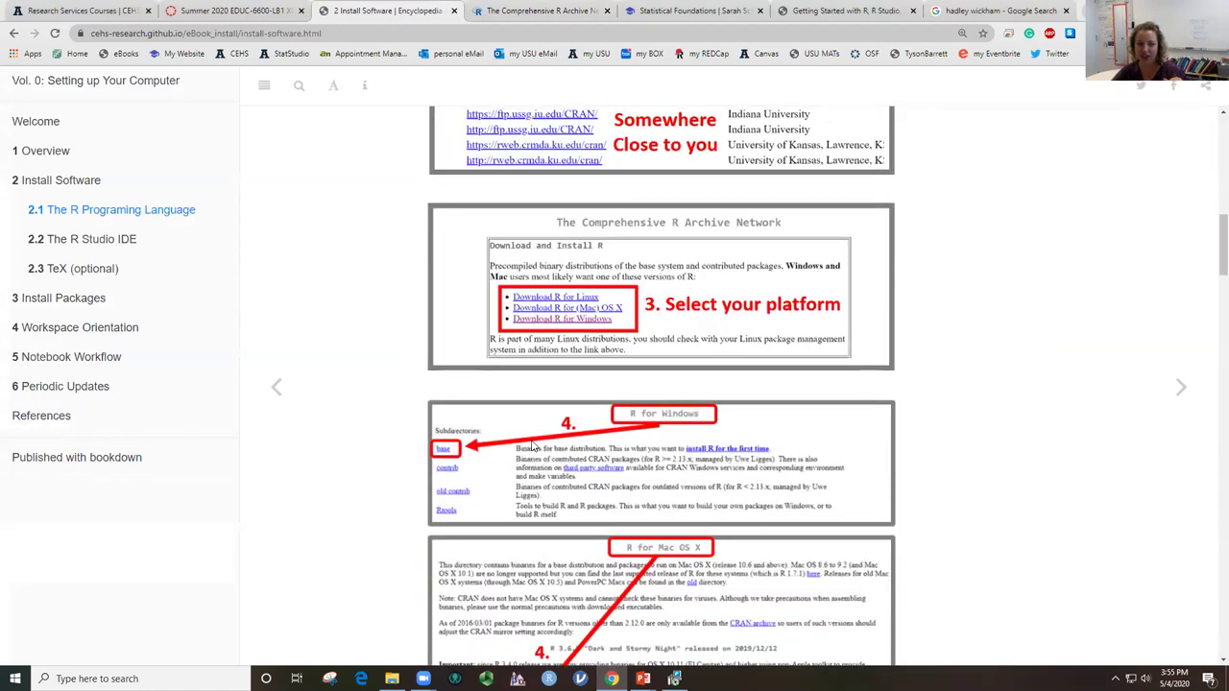
scroll(531, 455, "up", 1)
scroll(531, 455, "down", 4)
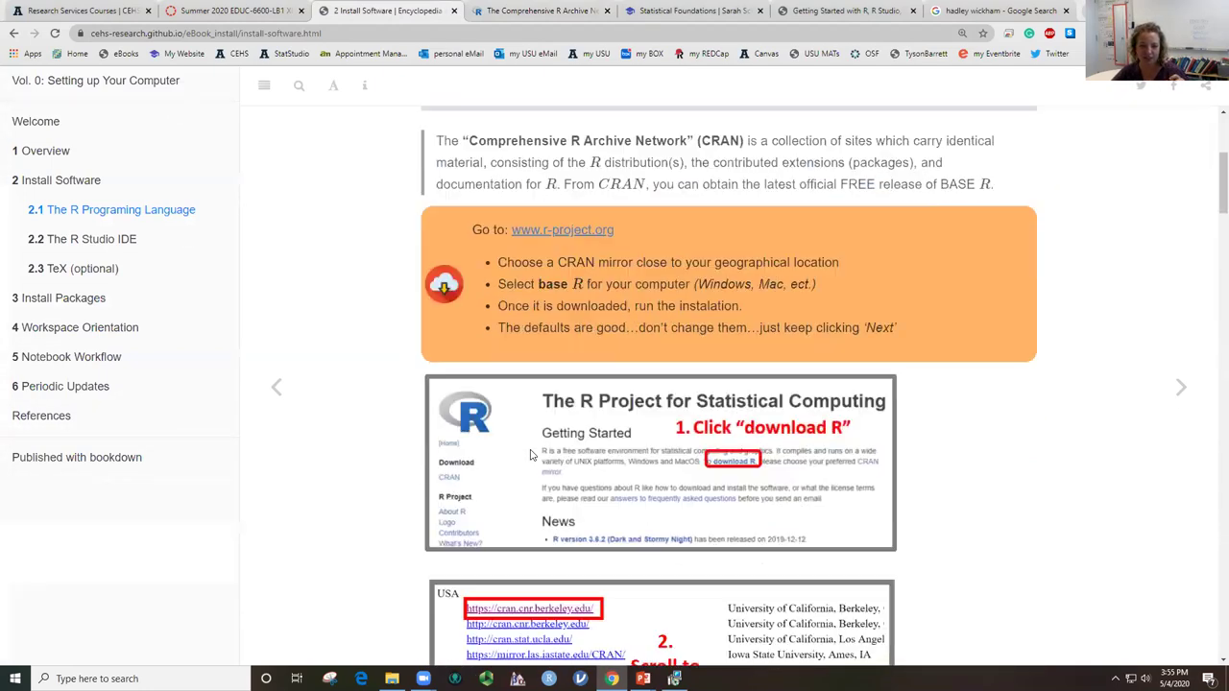
scroll(568, 275, "down", 5)
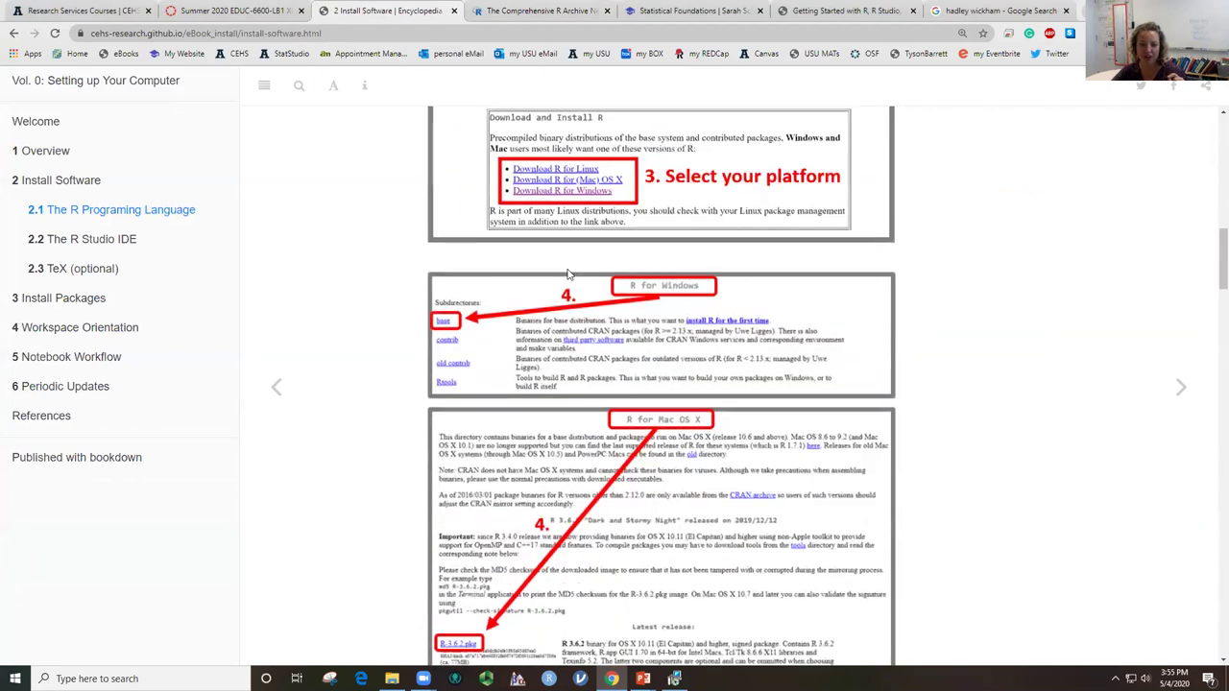
scroll(573, 276, "up", 3)
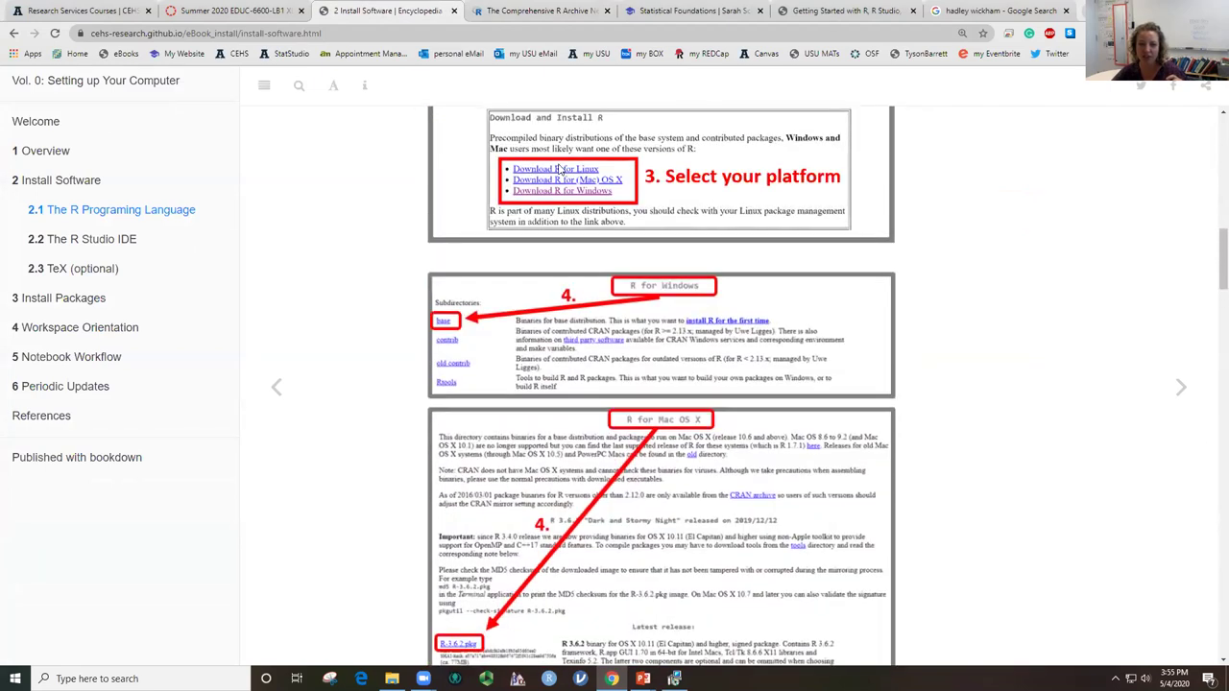
scroll(636, 403, "down", 3)
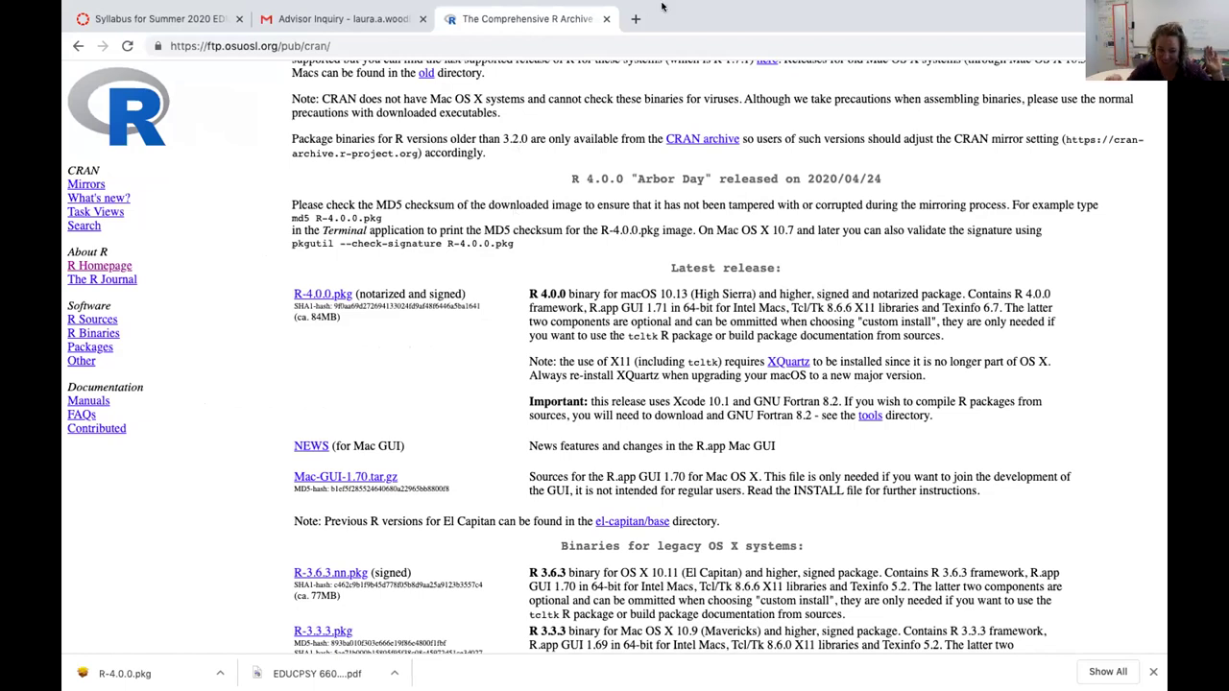
Launch the downloaded R-4.0.0.pkg installer on the Mac and close the Messages window behind it.
mouse_move(661, 7)
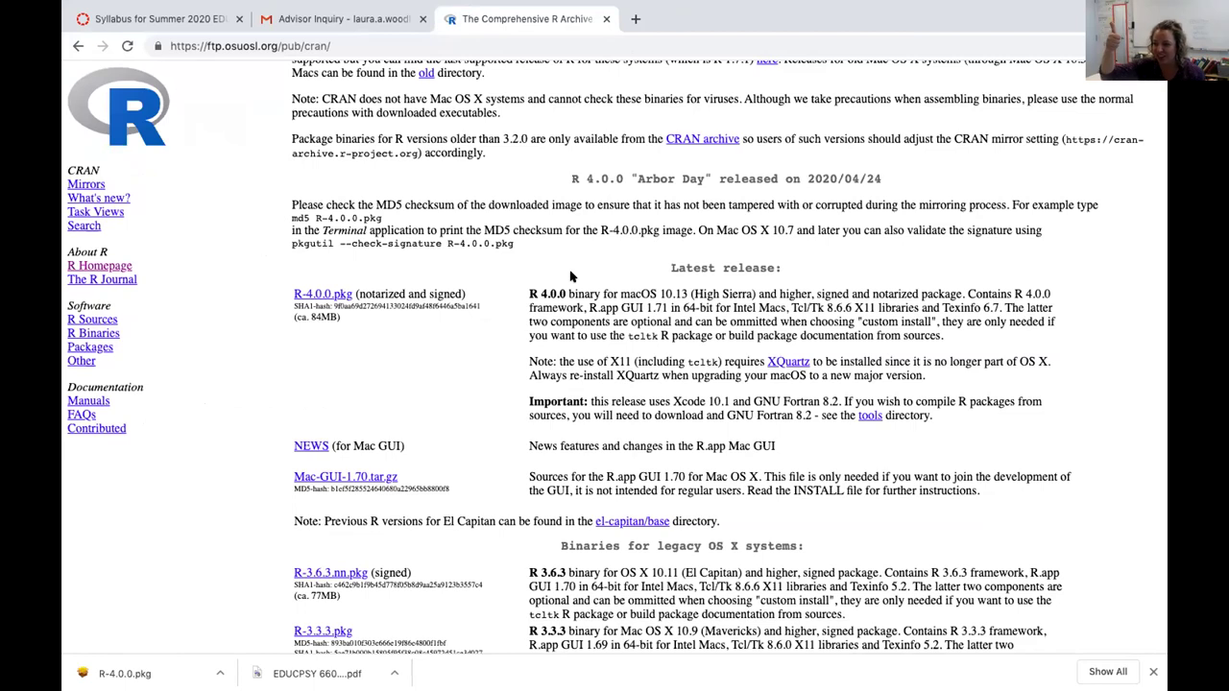
scroll(570, 277, "up", 1)
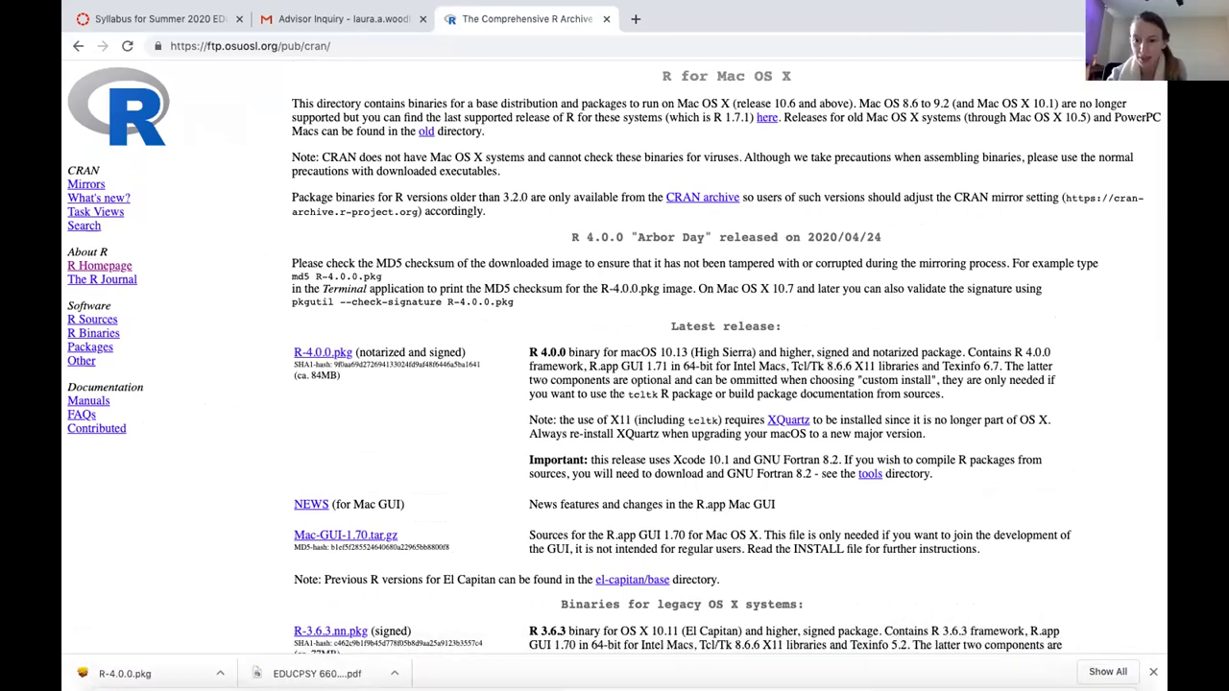
left_click(1075, 670)
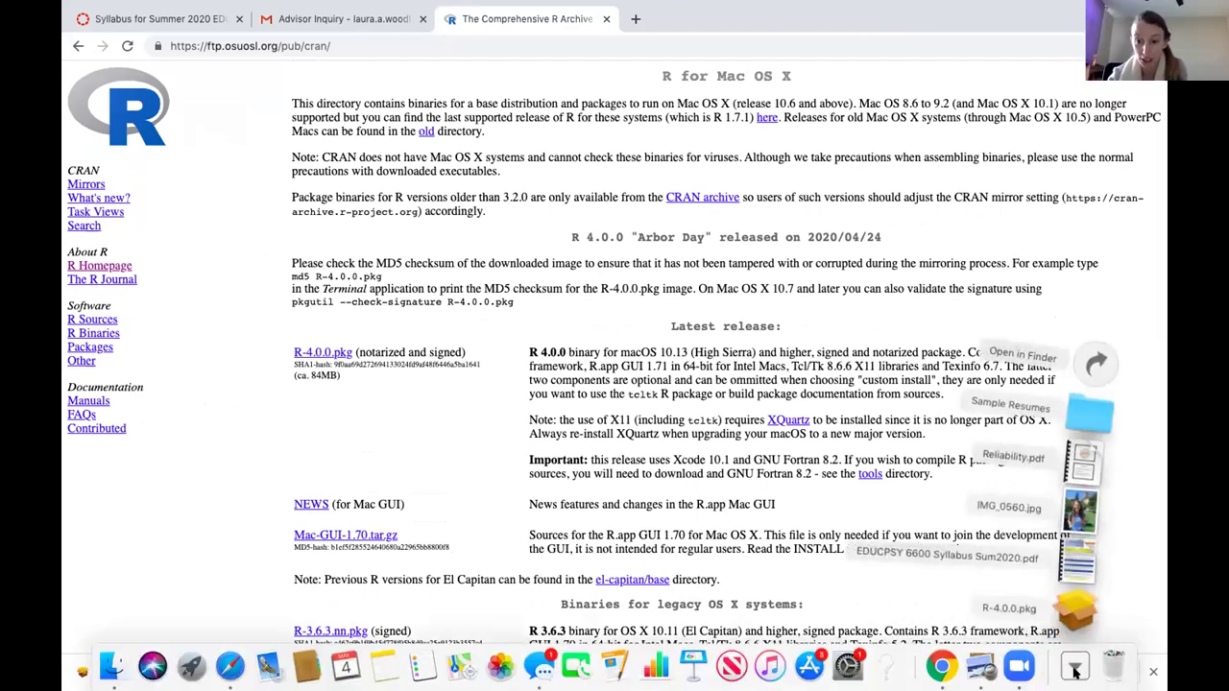
left_click(1076, 610)
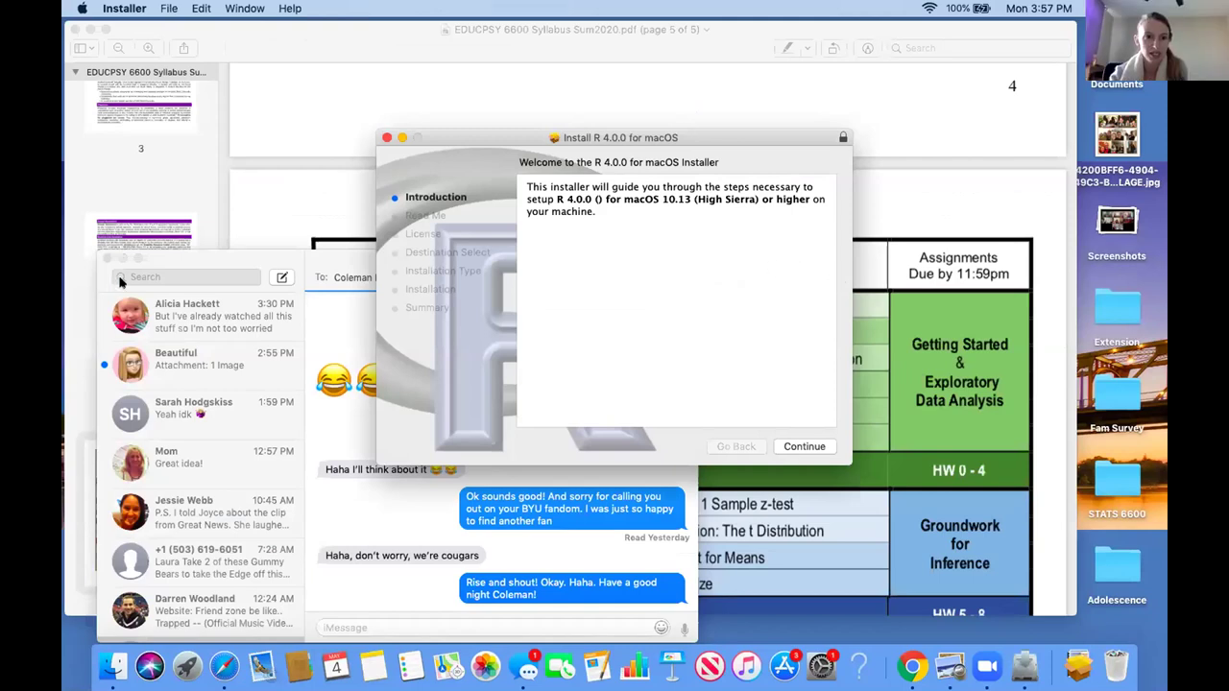
left_click(107, 259)
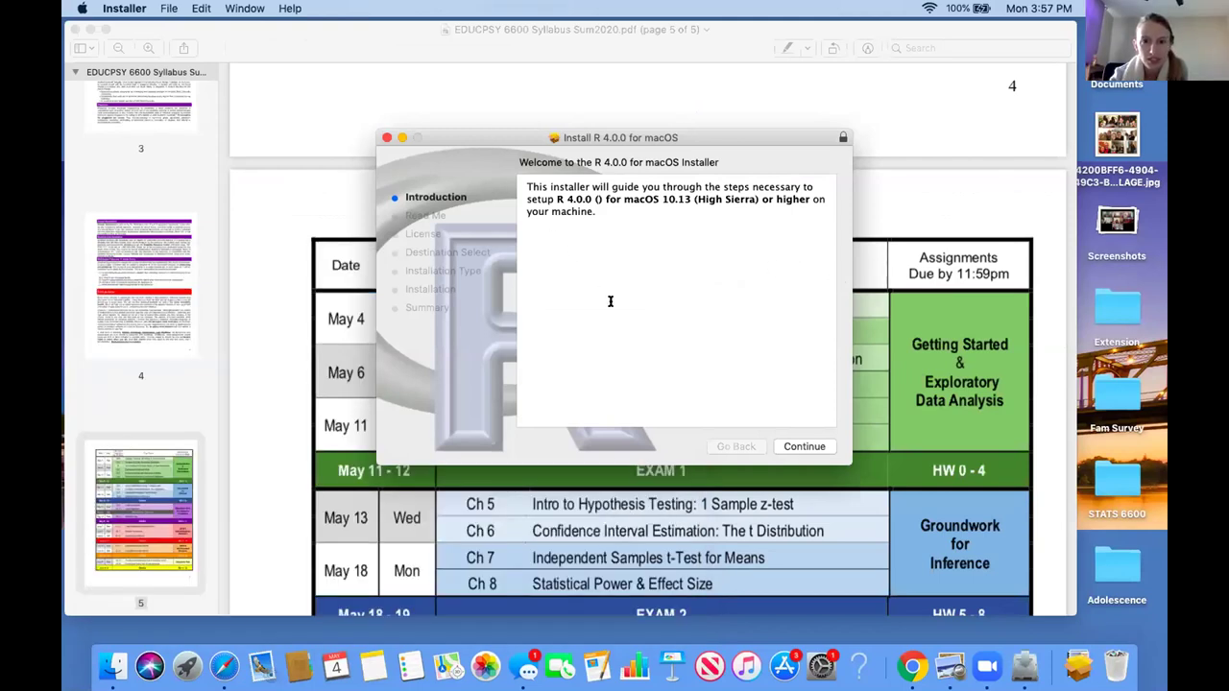
Proceed through the R 4.0.0 installer's introduction and Read Me, and agree to the software license.
left_click(805, 447)
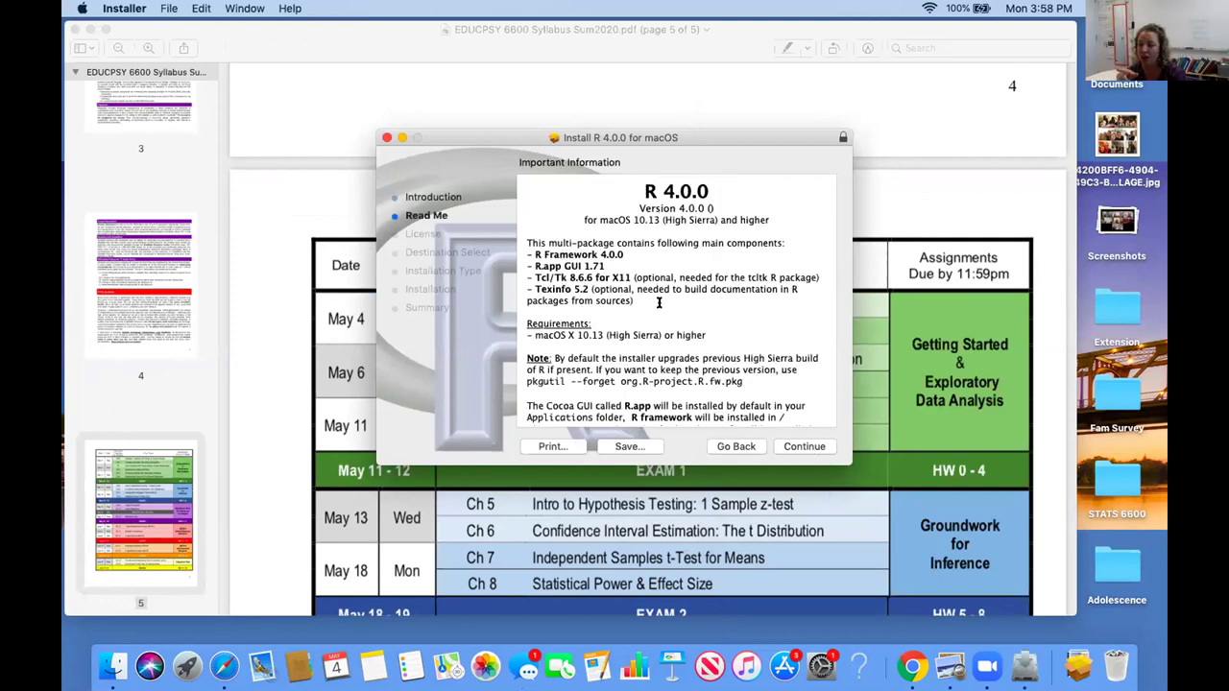
scroll(663, 306, "down", 3)
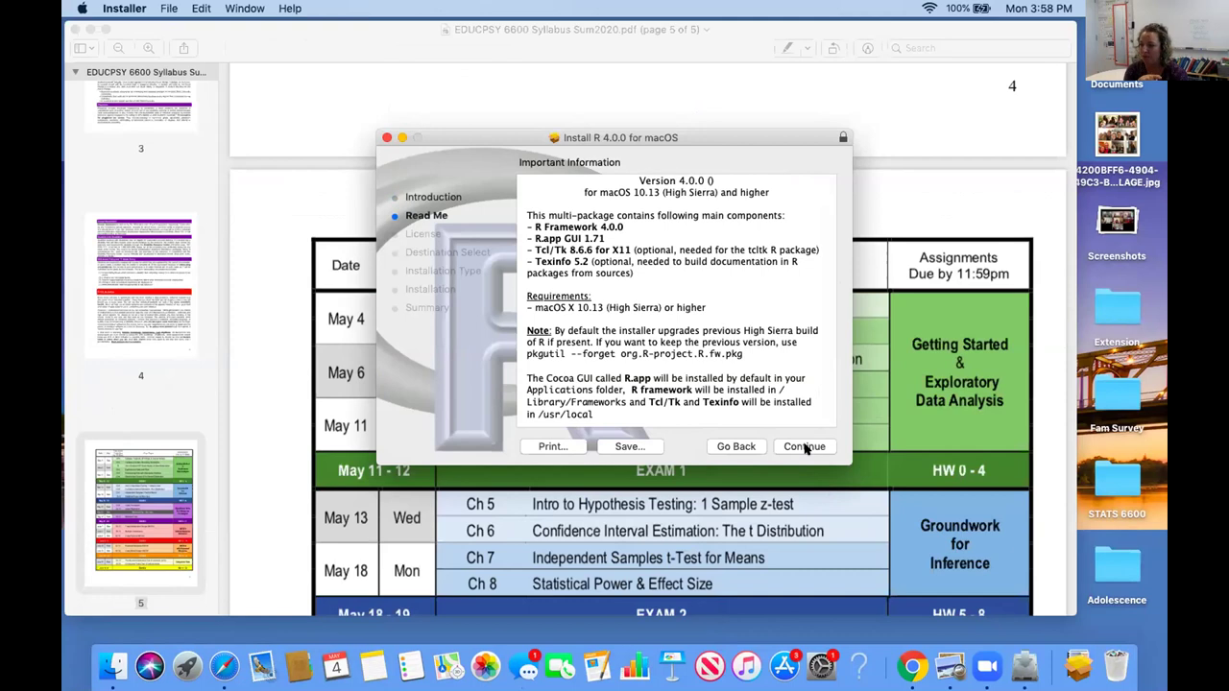
left_click(804, 447)
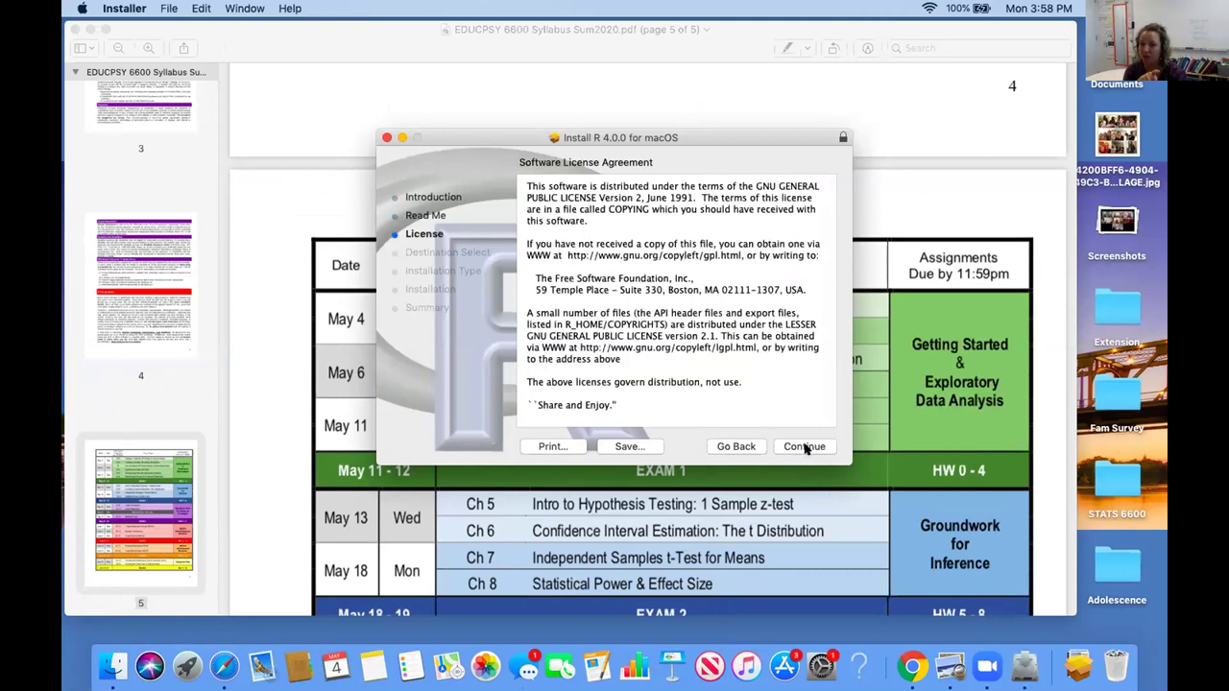
left_click(804, 447)
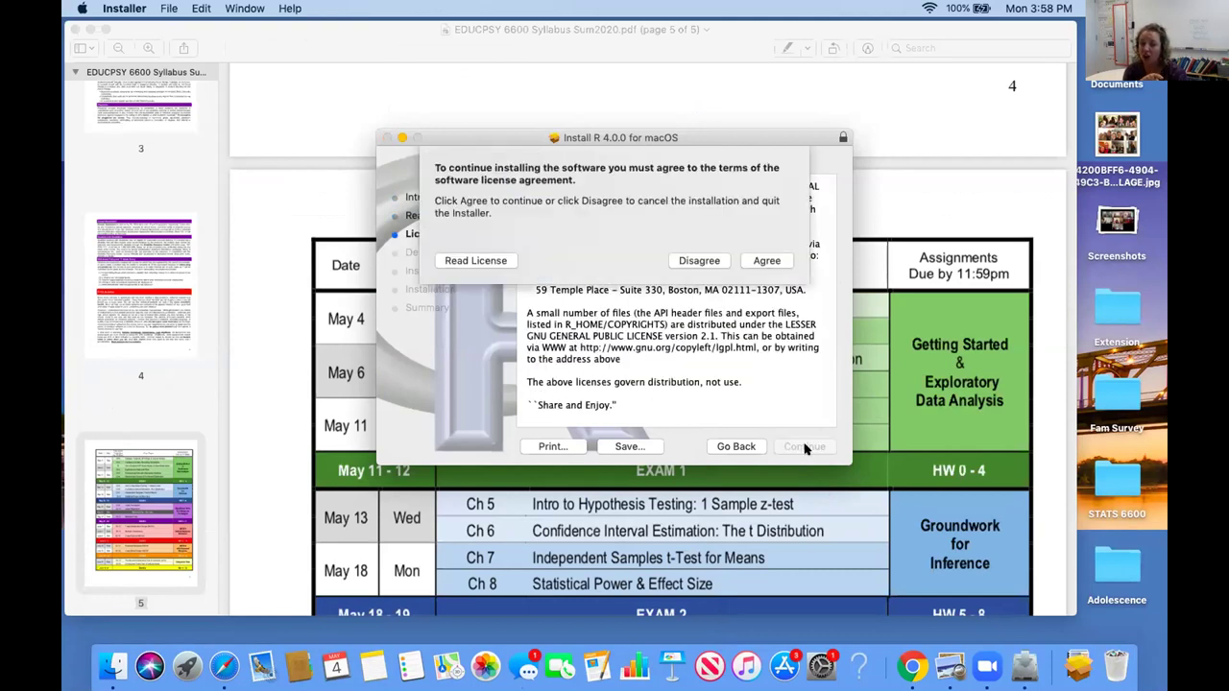
left_click(767, 260)
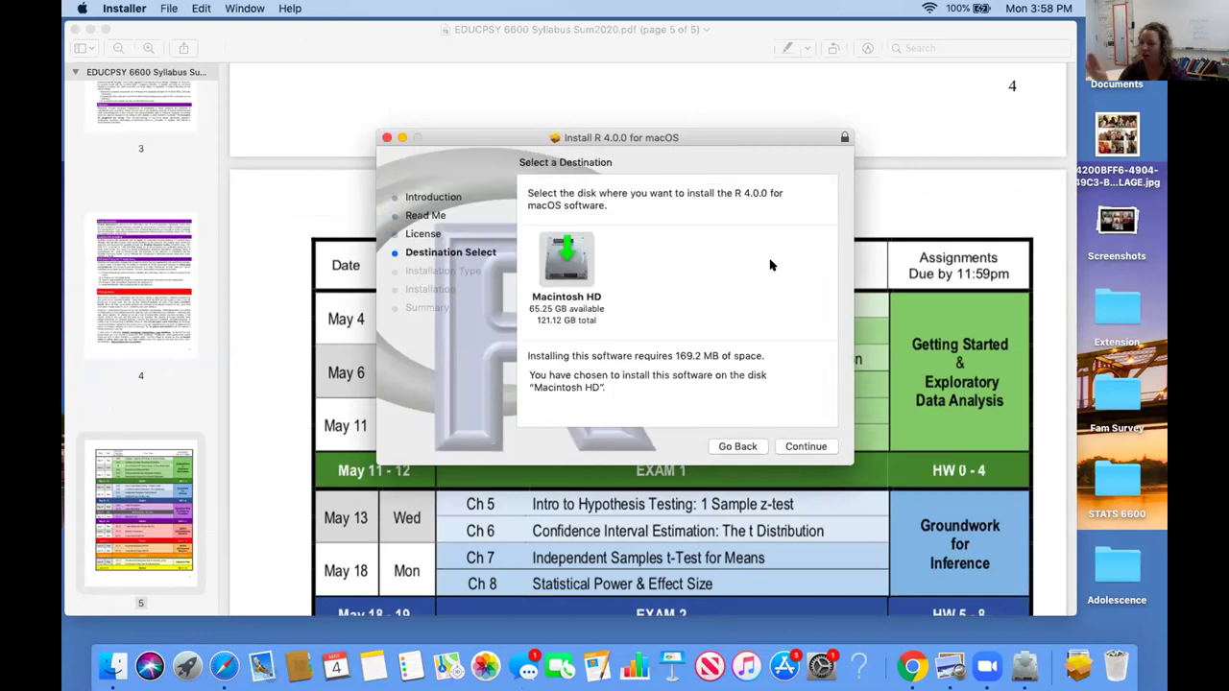
Run the standard install on Macintosh HD, authorizing it with the account password, and move the finished installer to the Trash.
left_click(795, 448)
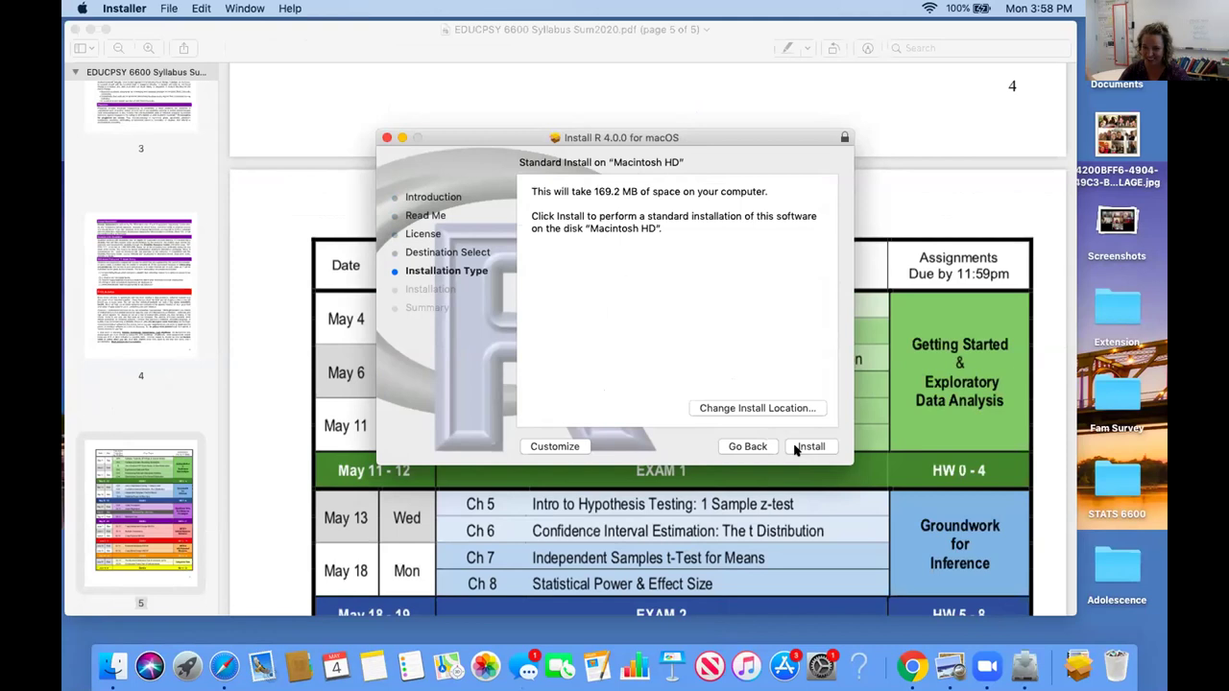
left_click(795, 450)
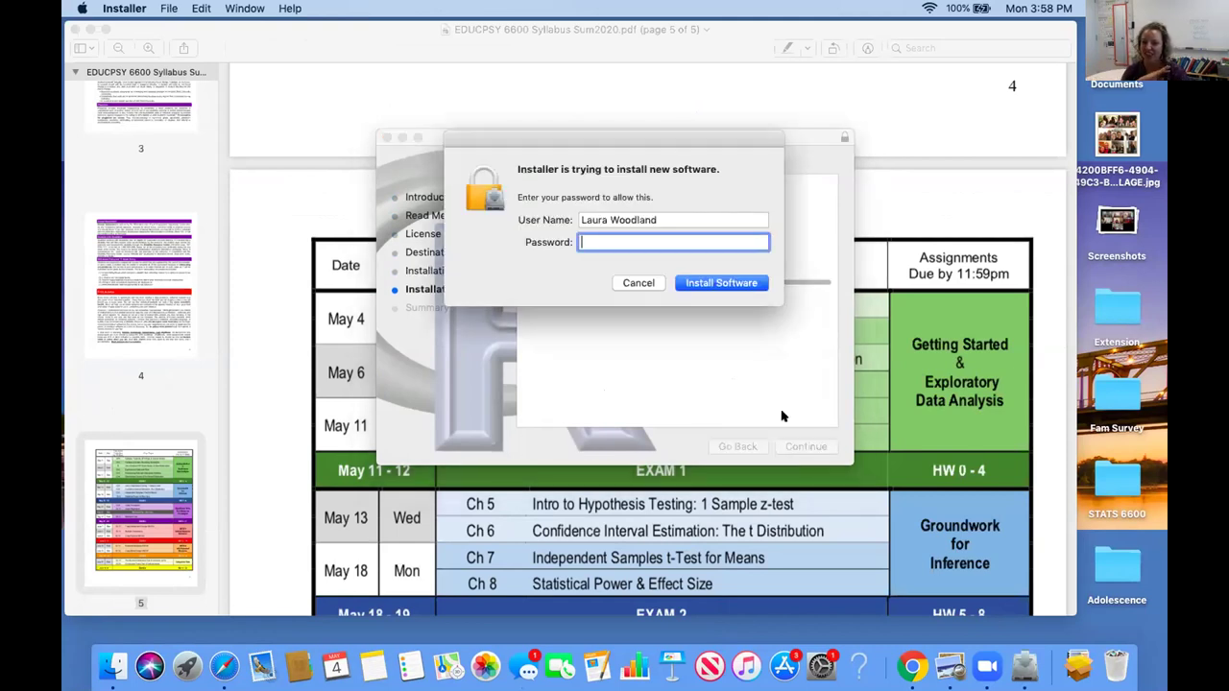
type("••")
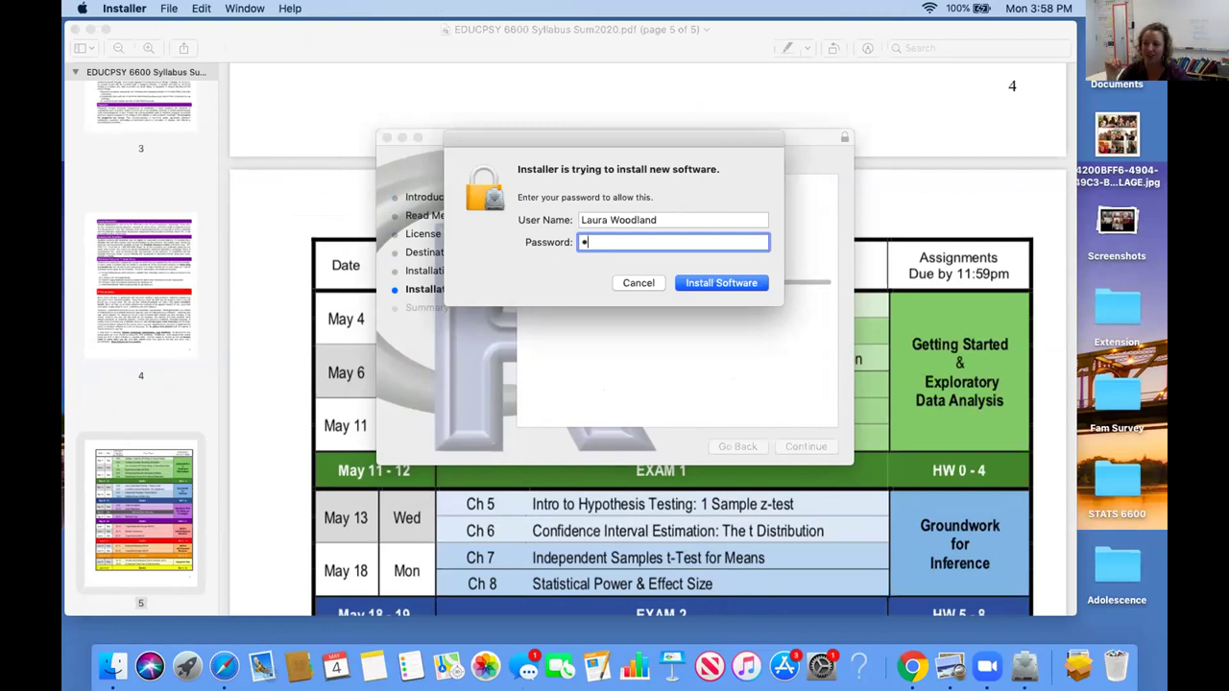
type("••••")
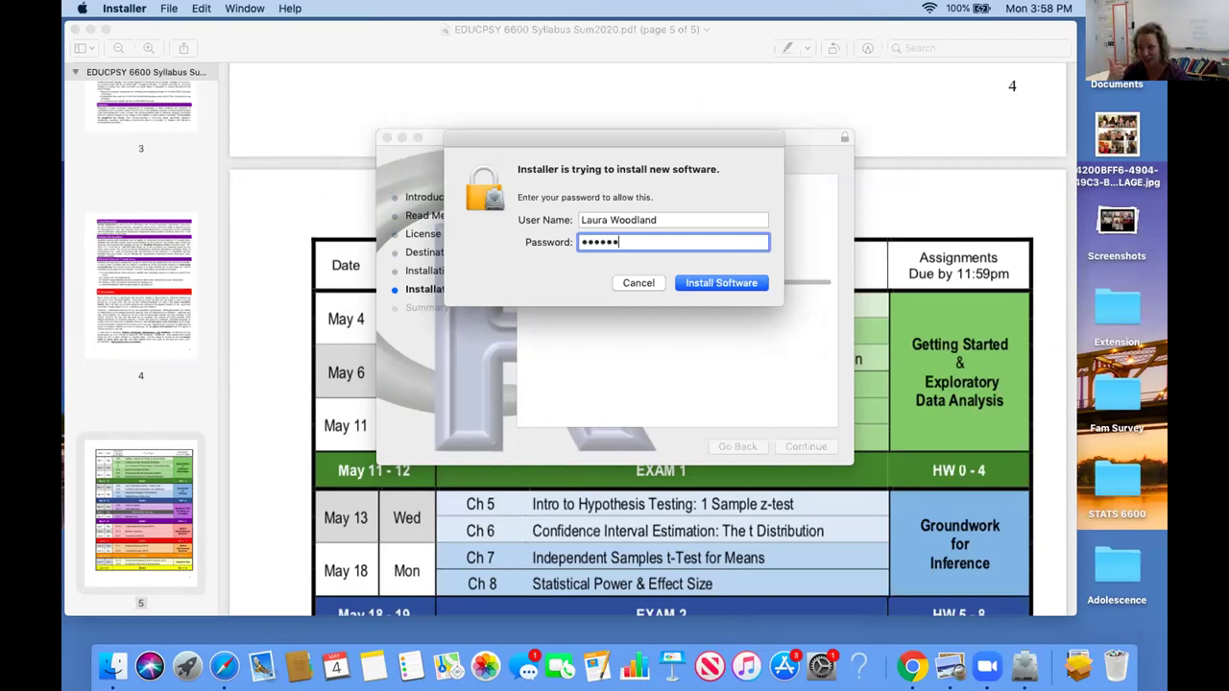
type("••")
key("Return")
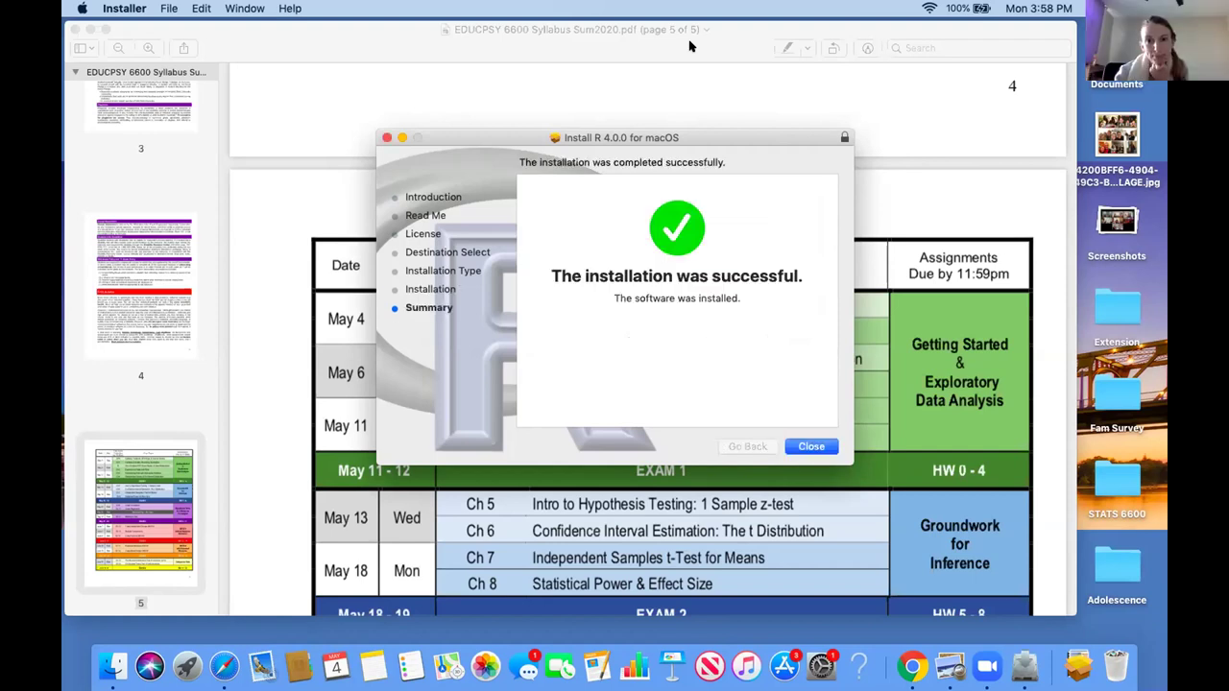
left_click(812, 448)
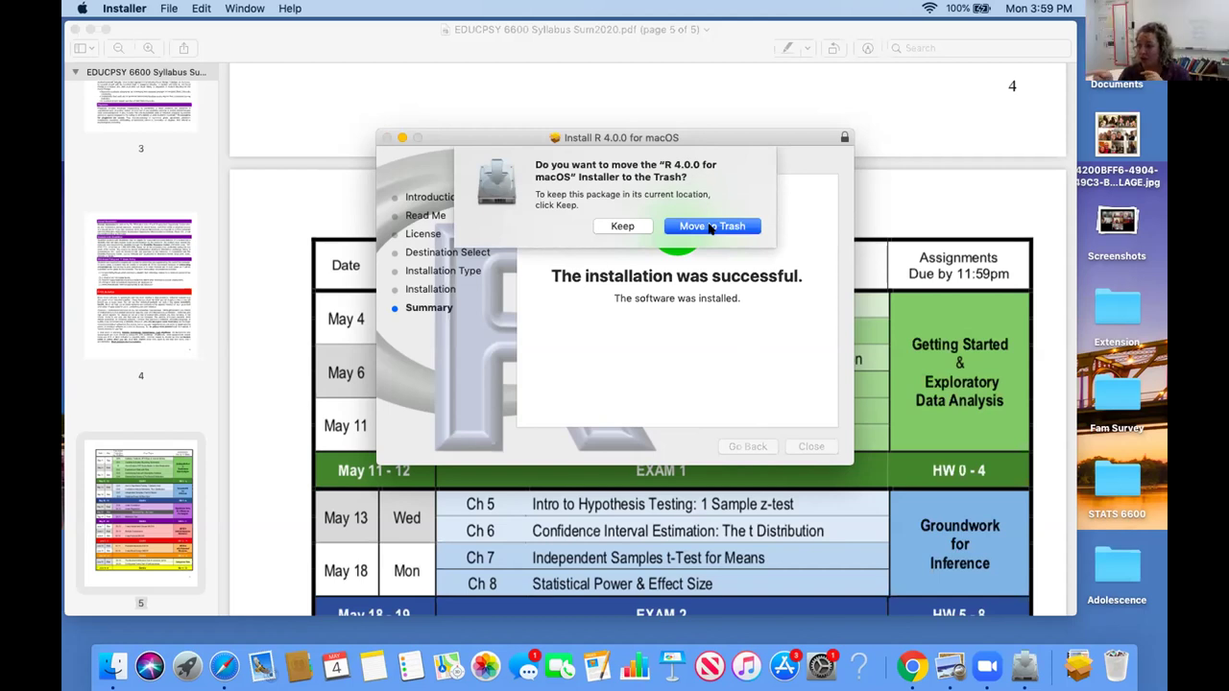
left_click(711, 227)
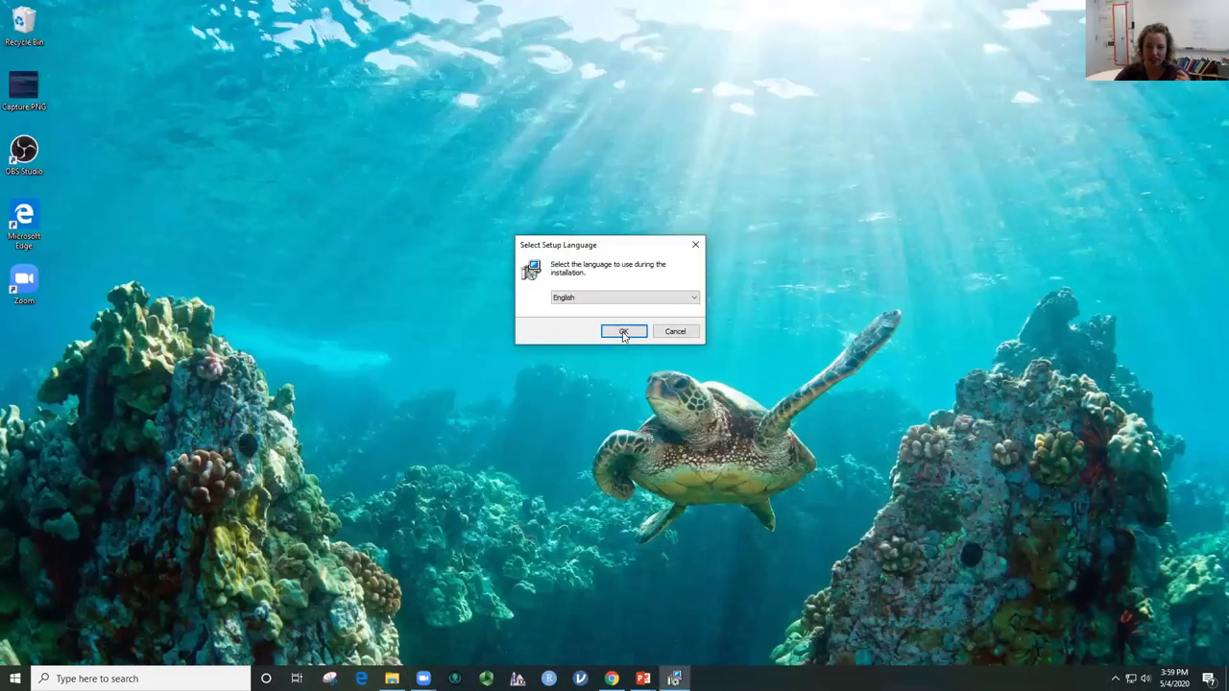
Install R for Windows 4.0.0 in English with all default components and tasks, and finish the setup wizard.
left_click(623, 331)
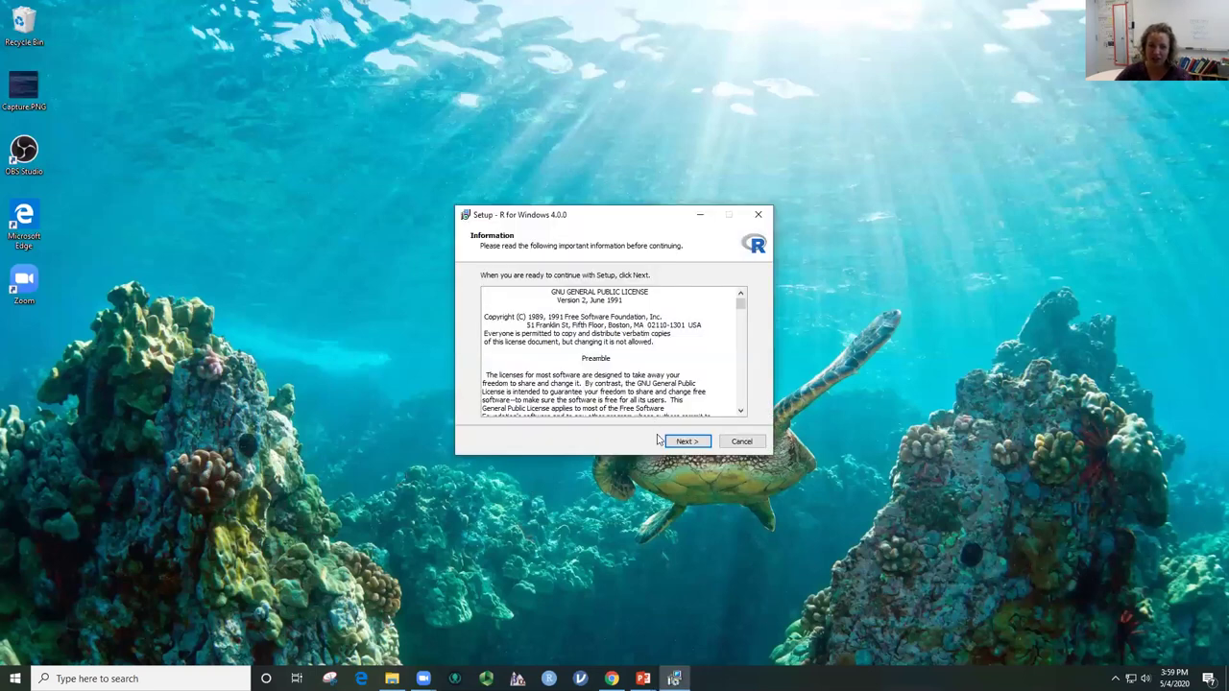
left_click(685, 443)
left_click(684, 444)
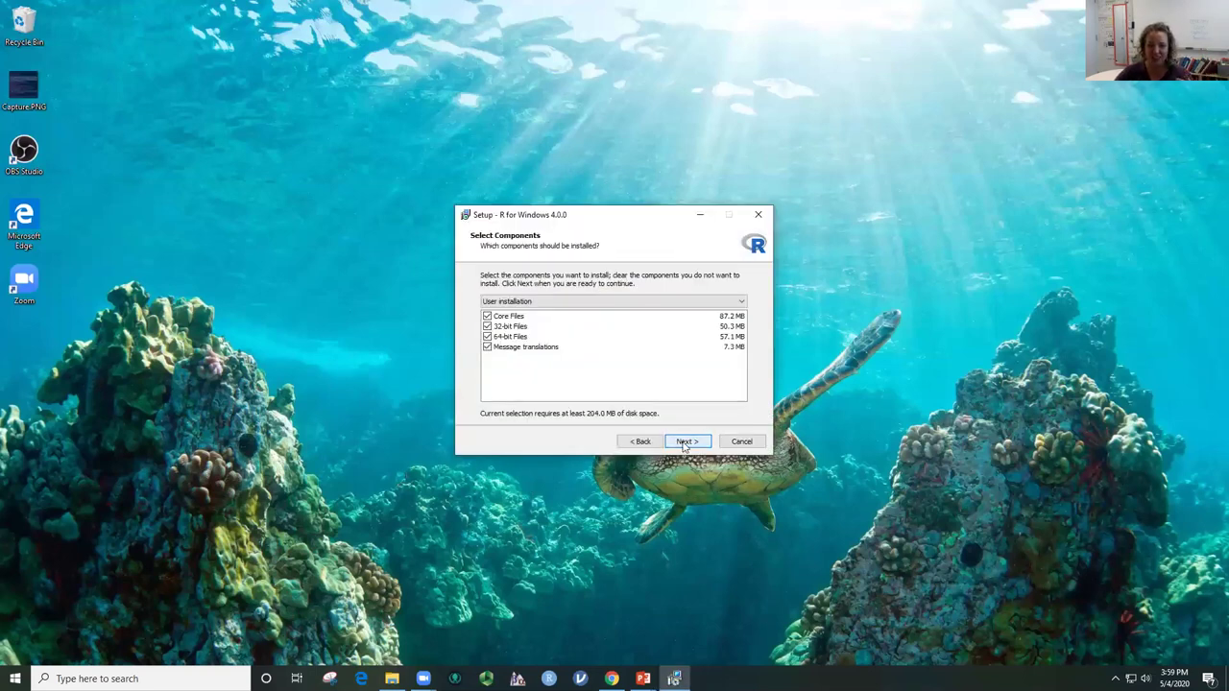
left_click(684, 442)
left_click(684, 443)
left_click(685, 443)
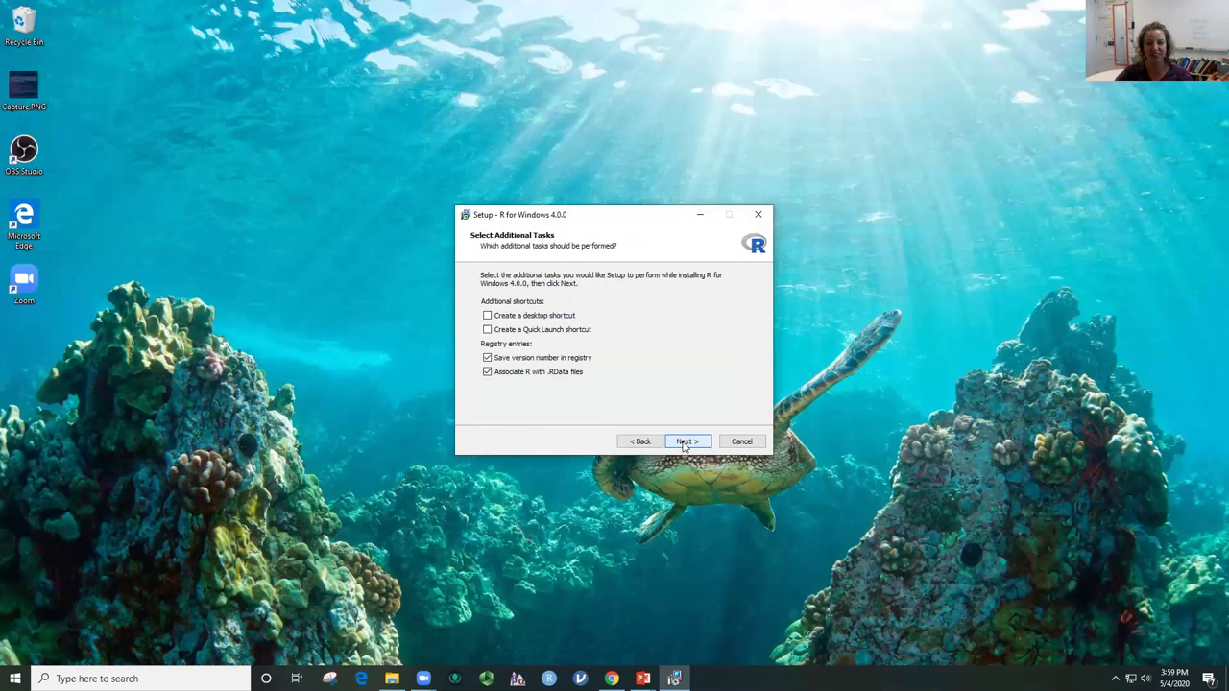
left_click(684, 442)
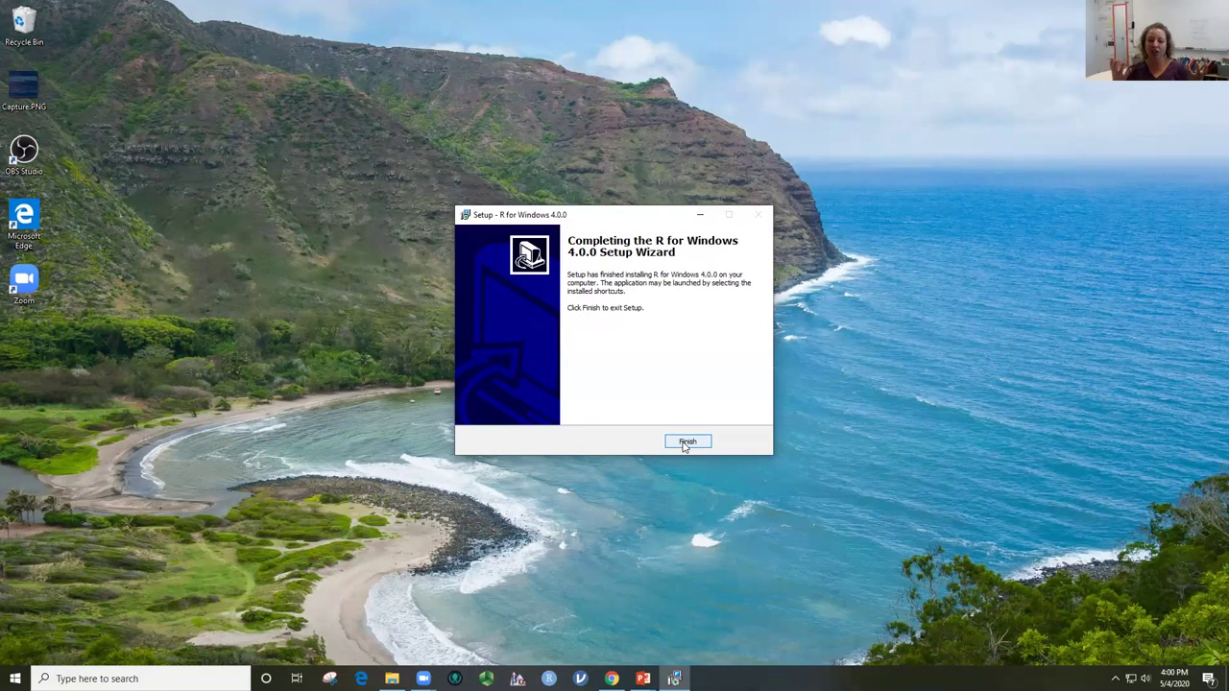
left_click(687, 443)
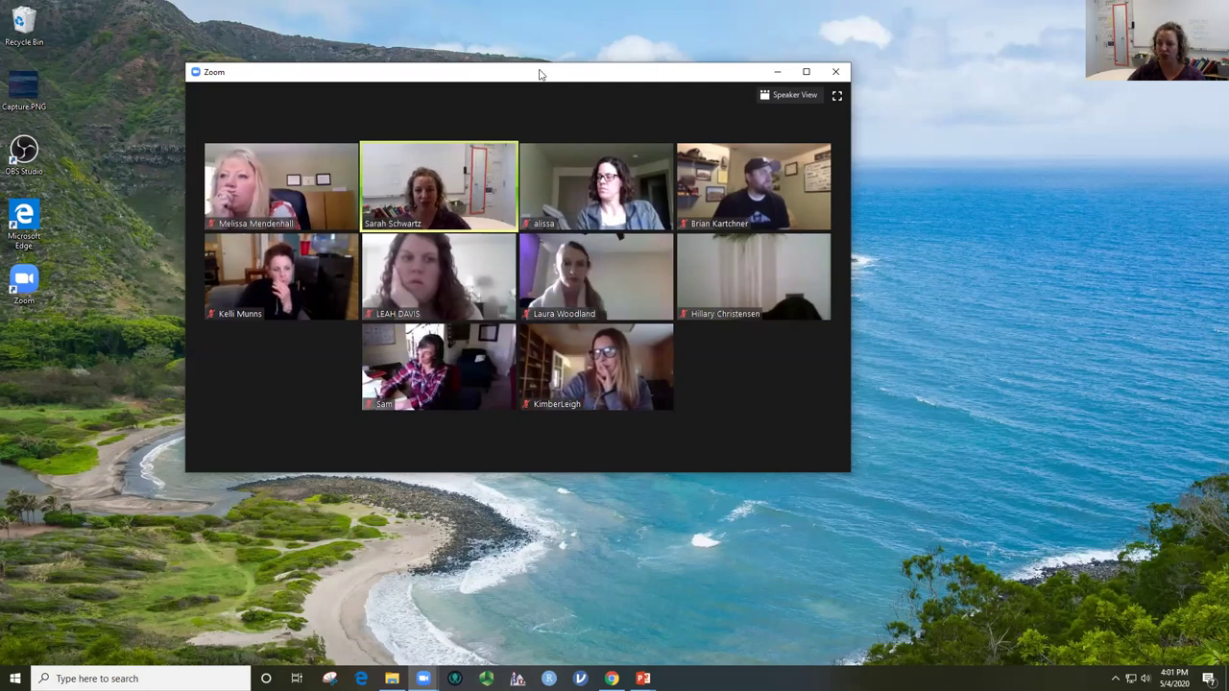
Minimize the Zoom meeting window and bring up section 2.2, The R Studio IDE, in the Install Software chapter in Chrome.
left_click(777, 72)
left_click(605, 678)
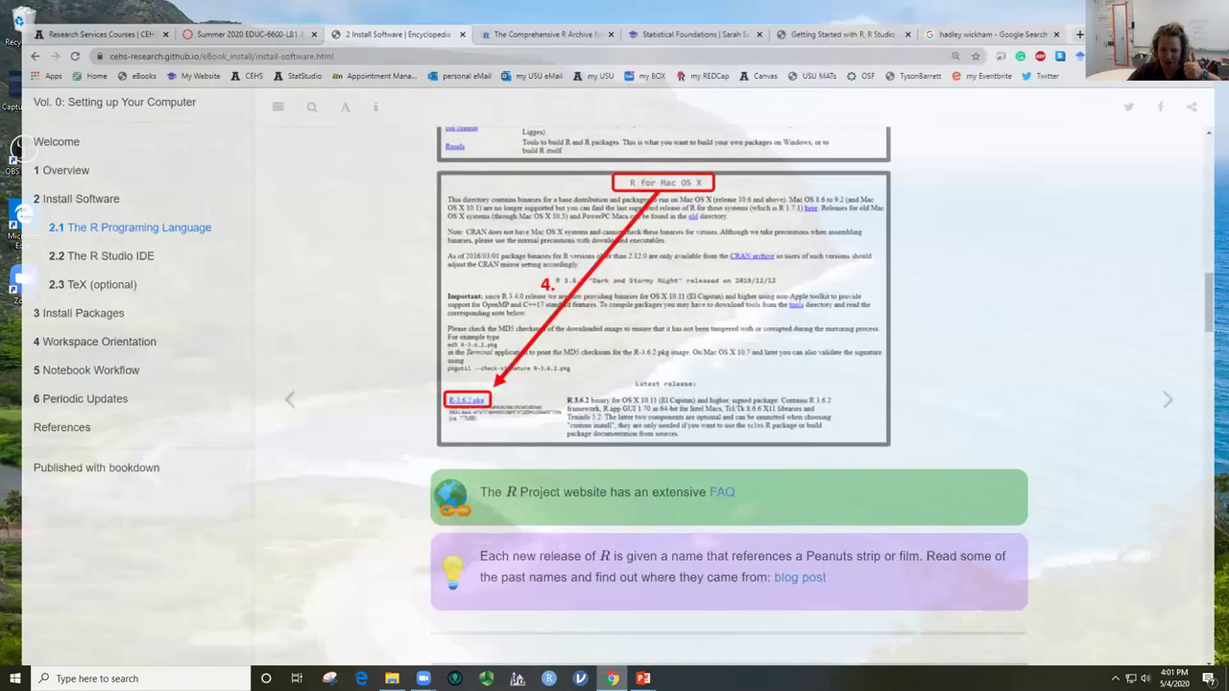
scroll(488, 362, "down", 3)
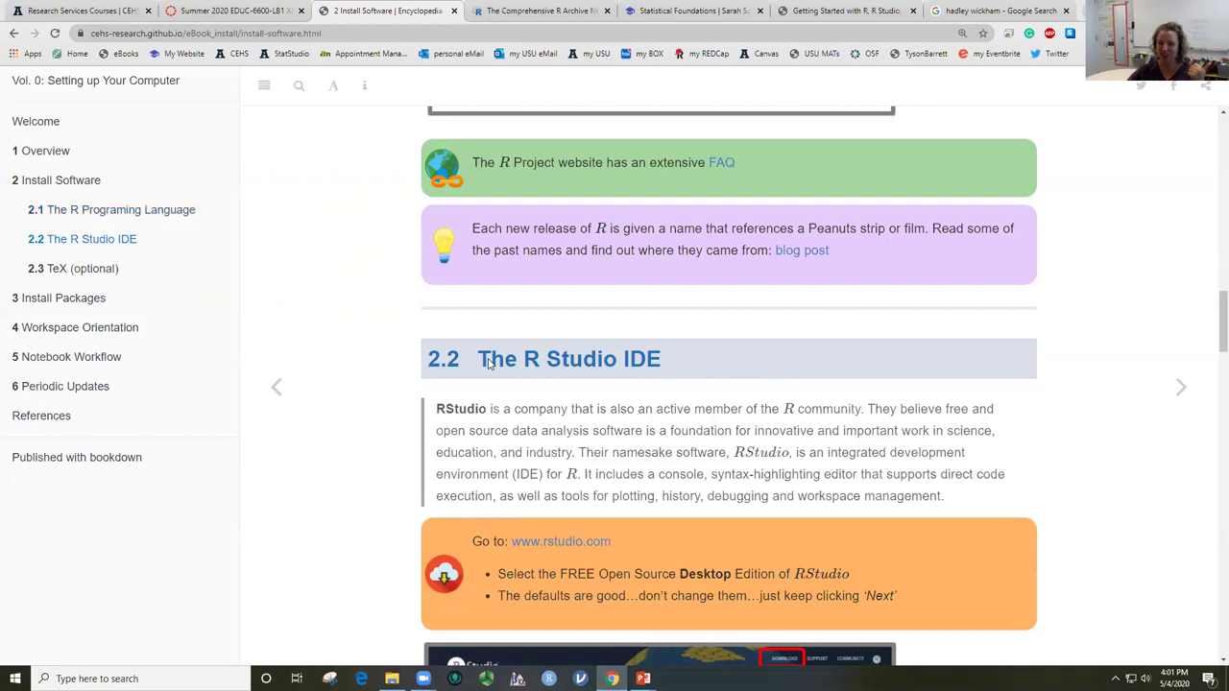
scroll(488, 362, "down", 3)
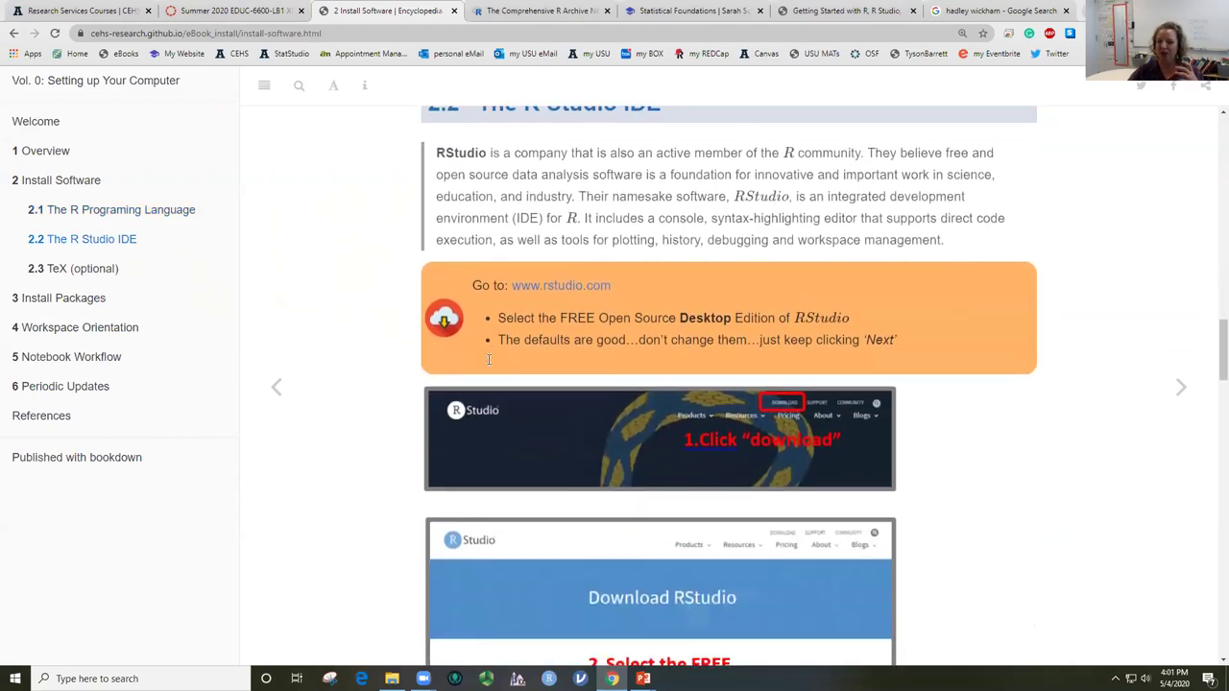
scroll(501, 383, "up", 1)
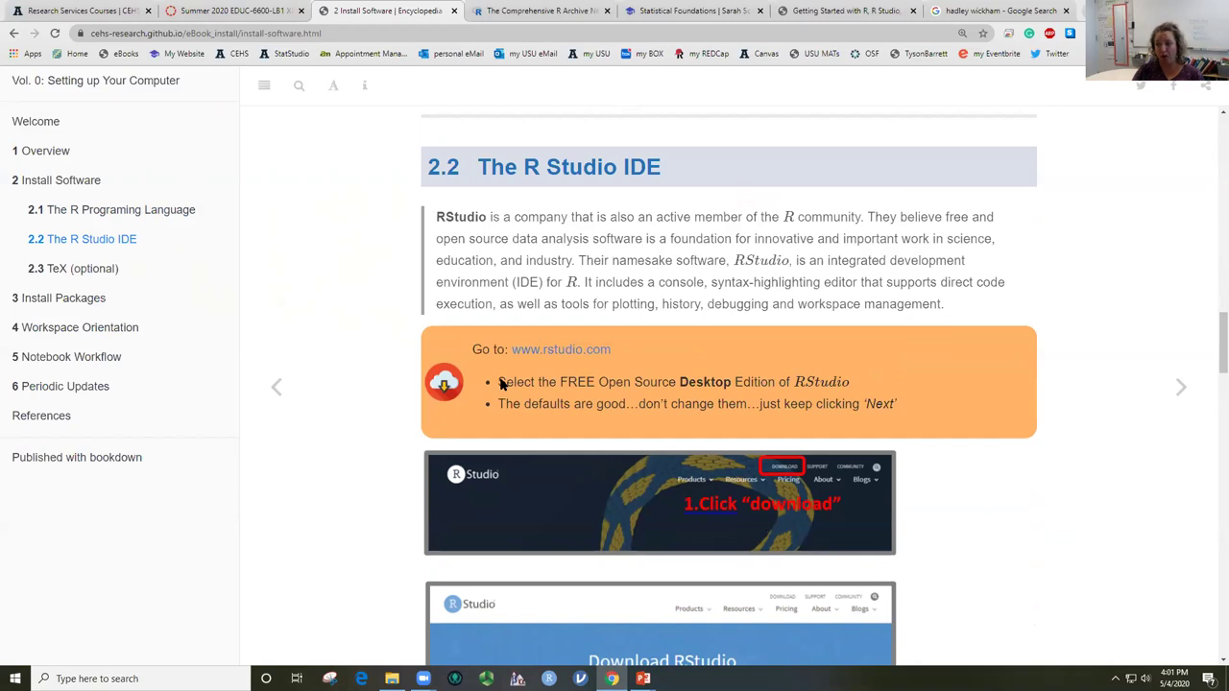
right_click(561, 350)
left_click(573, 357)
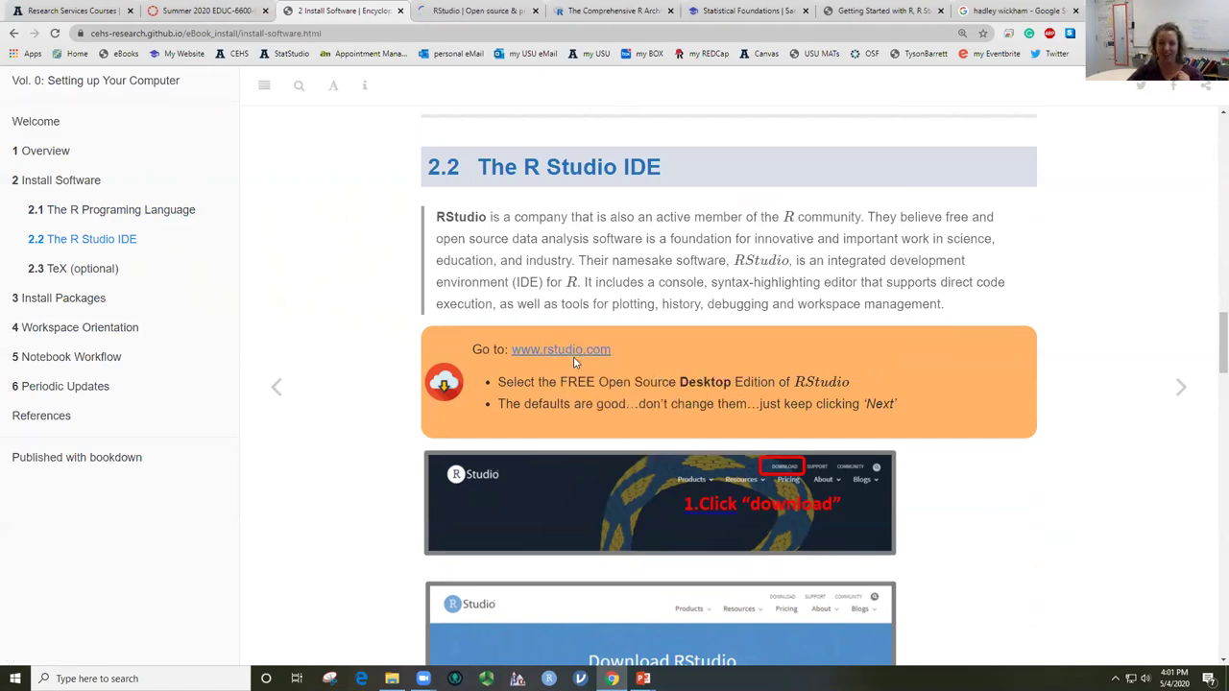
left_click(473, 11)
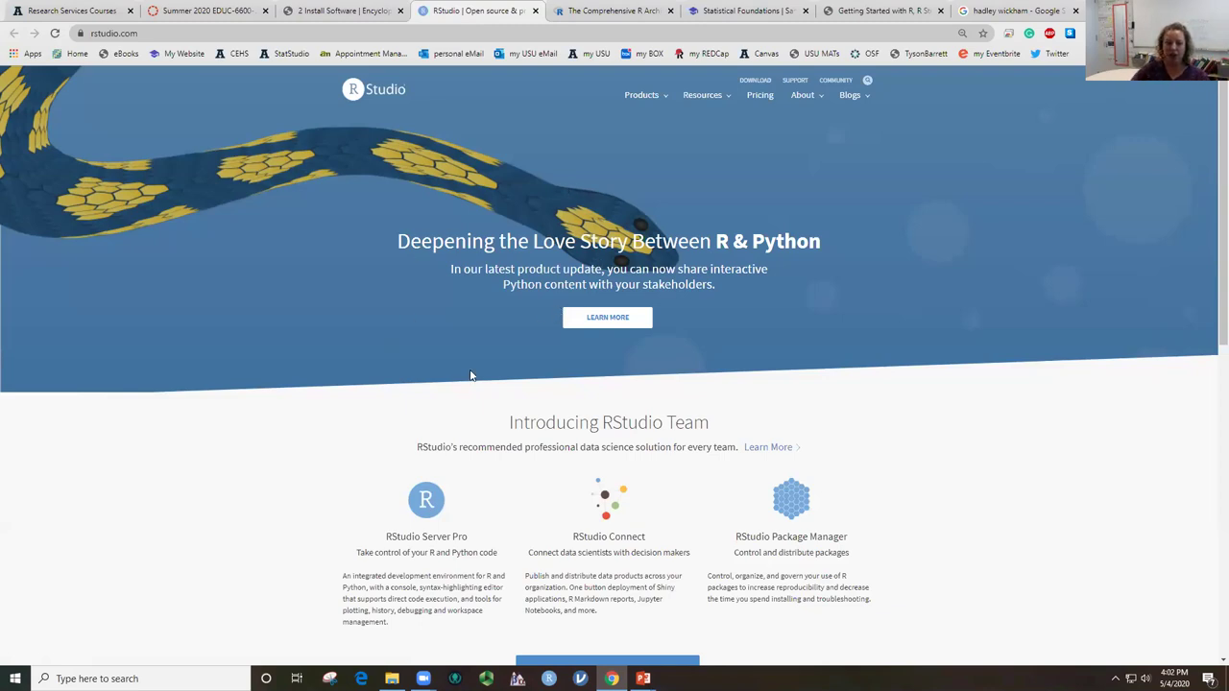
scroll(672, 493, "down", 3)
scroll(625, 400, "up", 3)
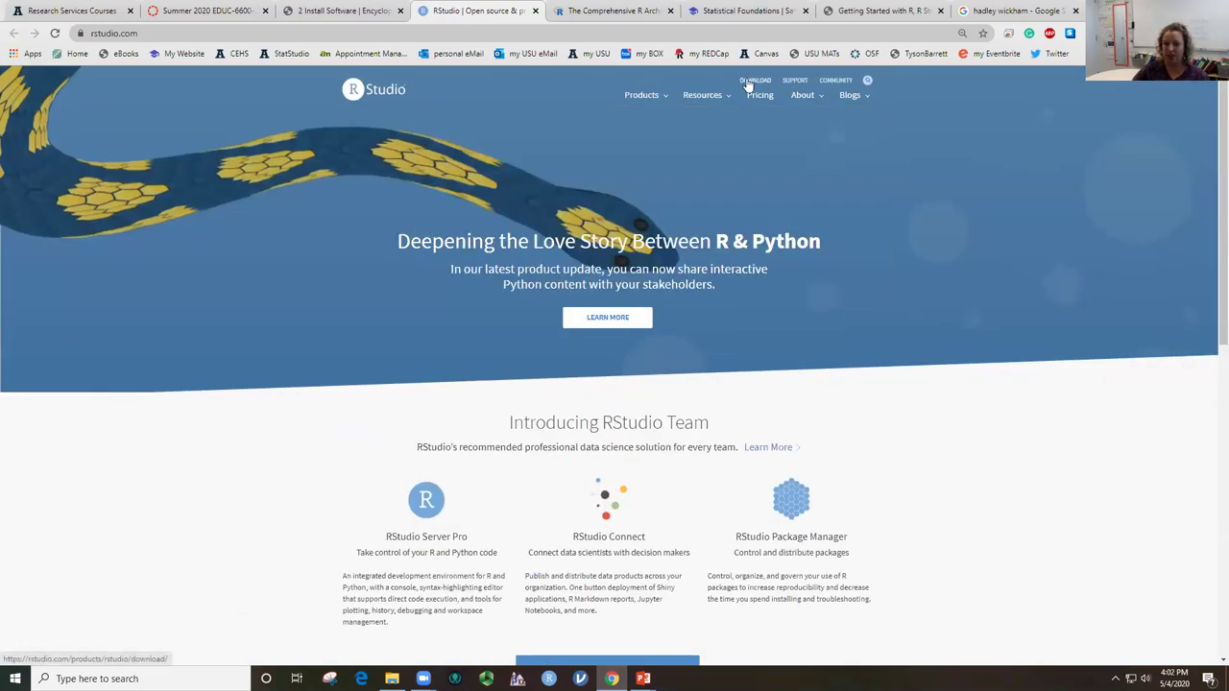
Open the Download RStudio page, compare the editions, and choose the free open source RStudio Desktop download.
left_click(749, 85)
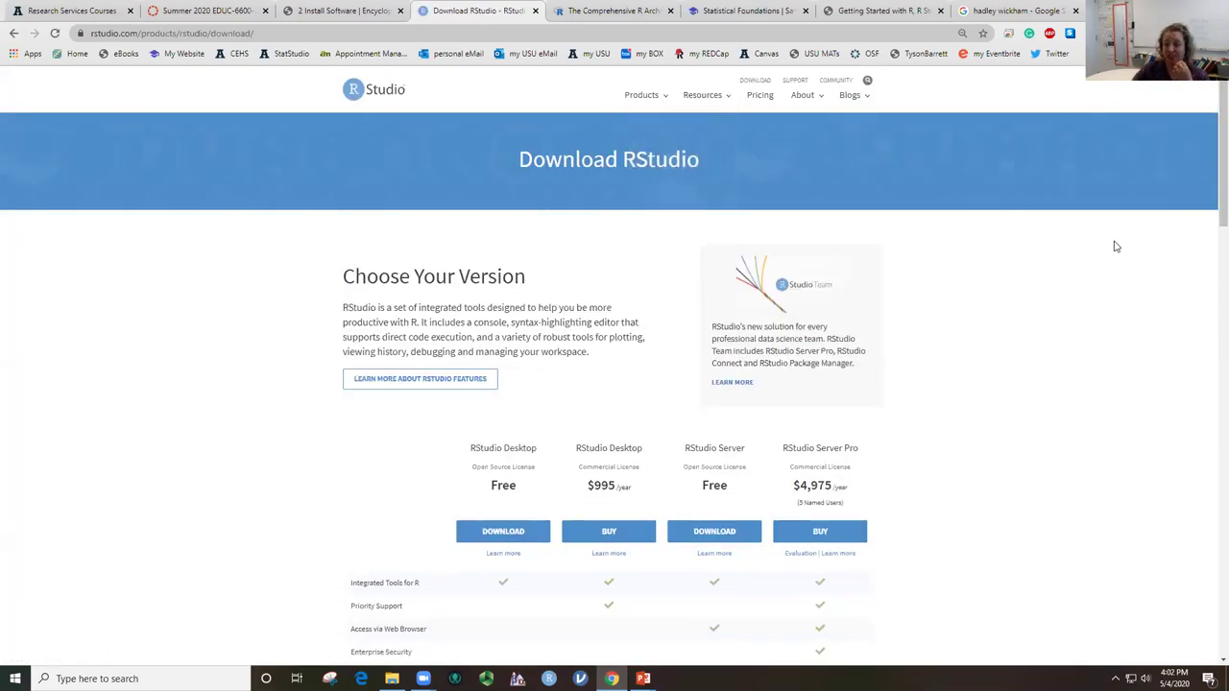
scroll(1116, 247, "down", 1)
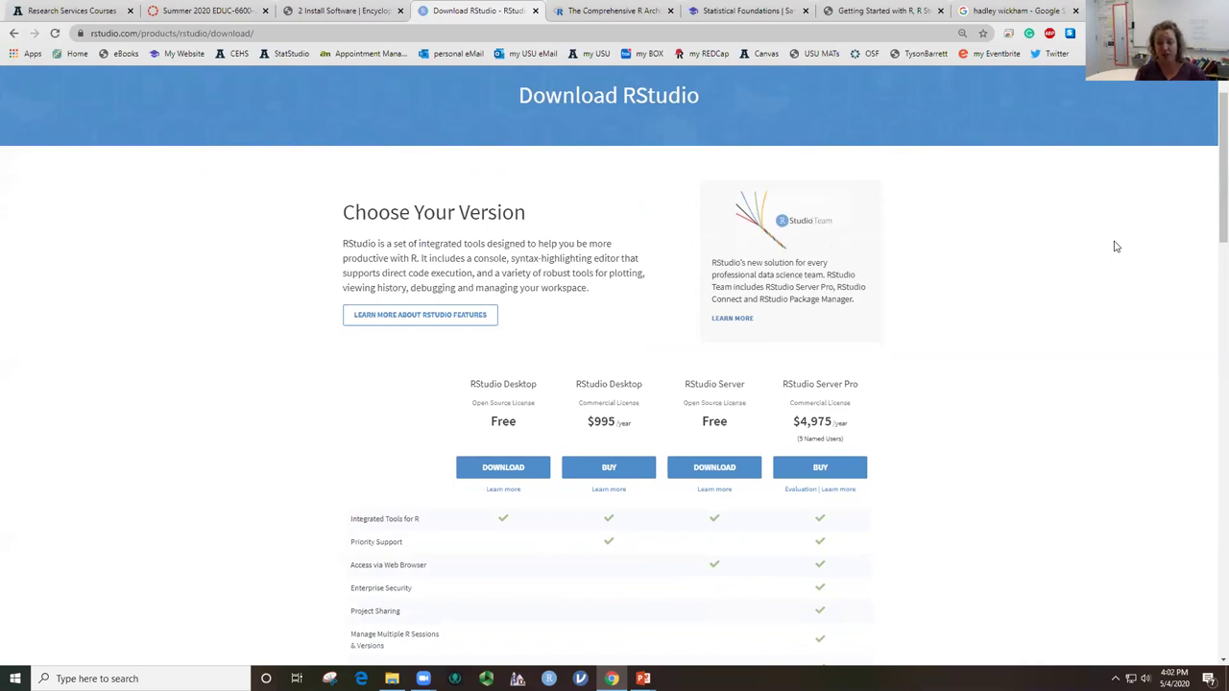
scroll(960, 295, "down", 3)
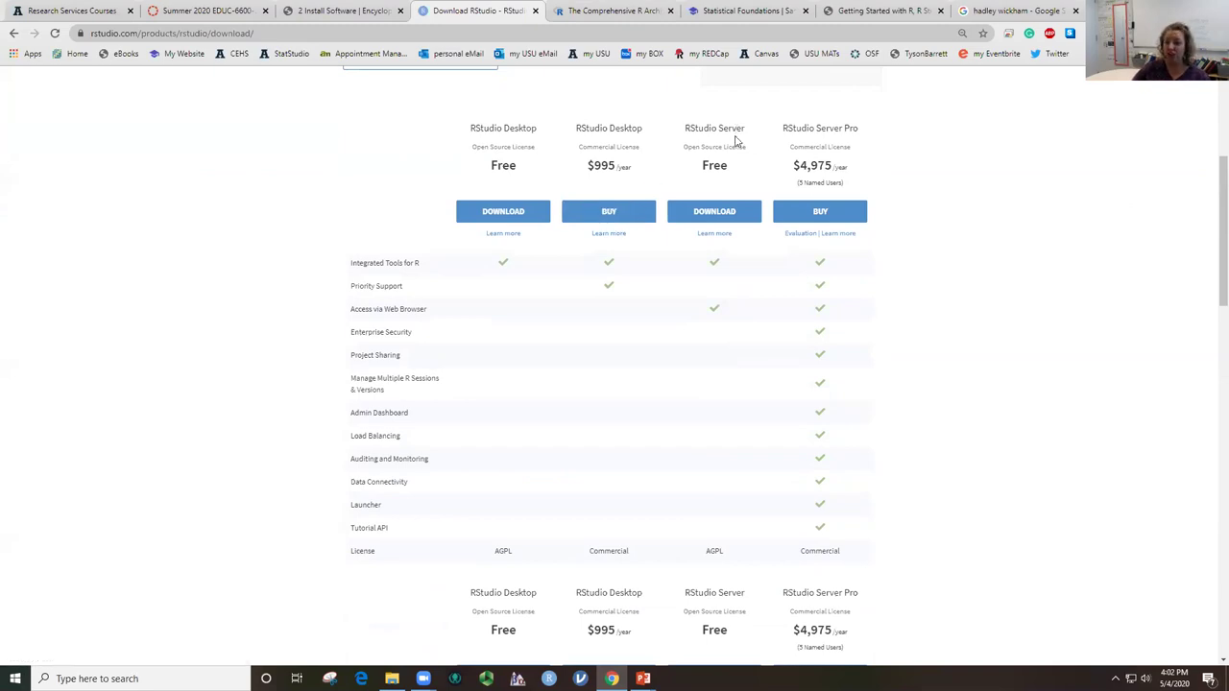
left_click(501, 213)
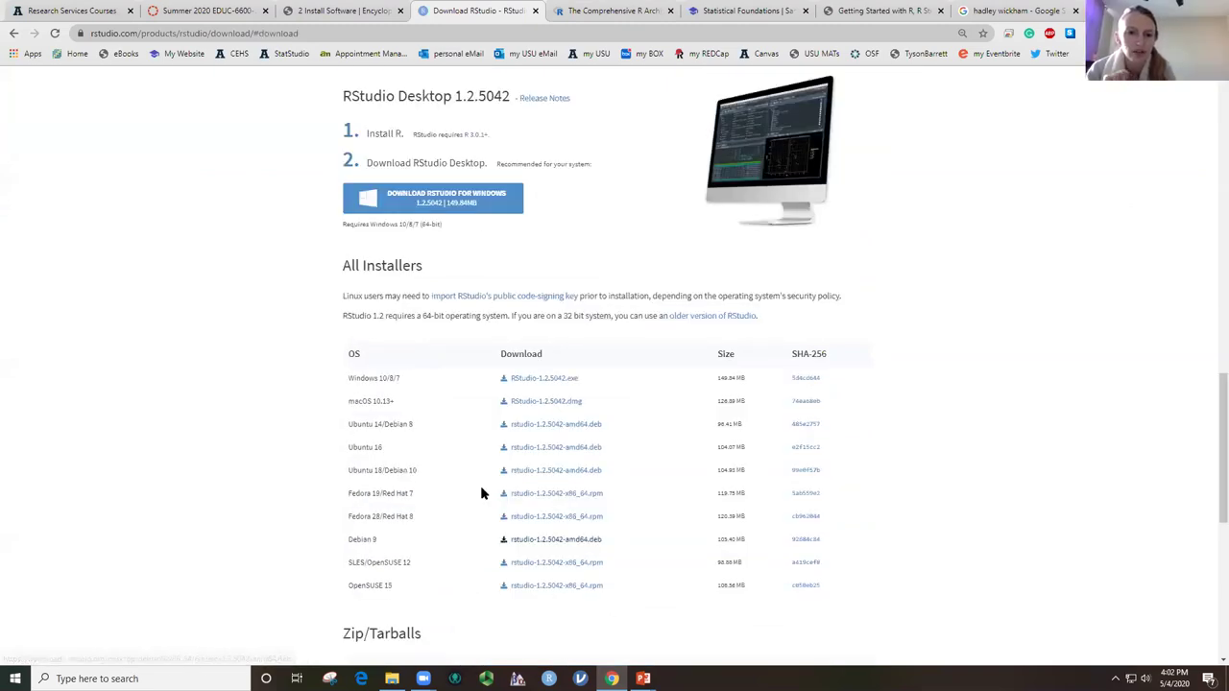
Go back to the RStudio home page and enlarge the browser page to 125%.
scroll(288, 249, "up", 5)
left_click(13, 33)
left_click(14, 33)
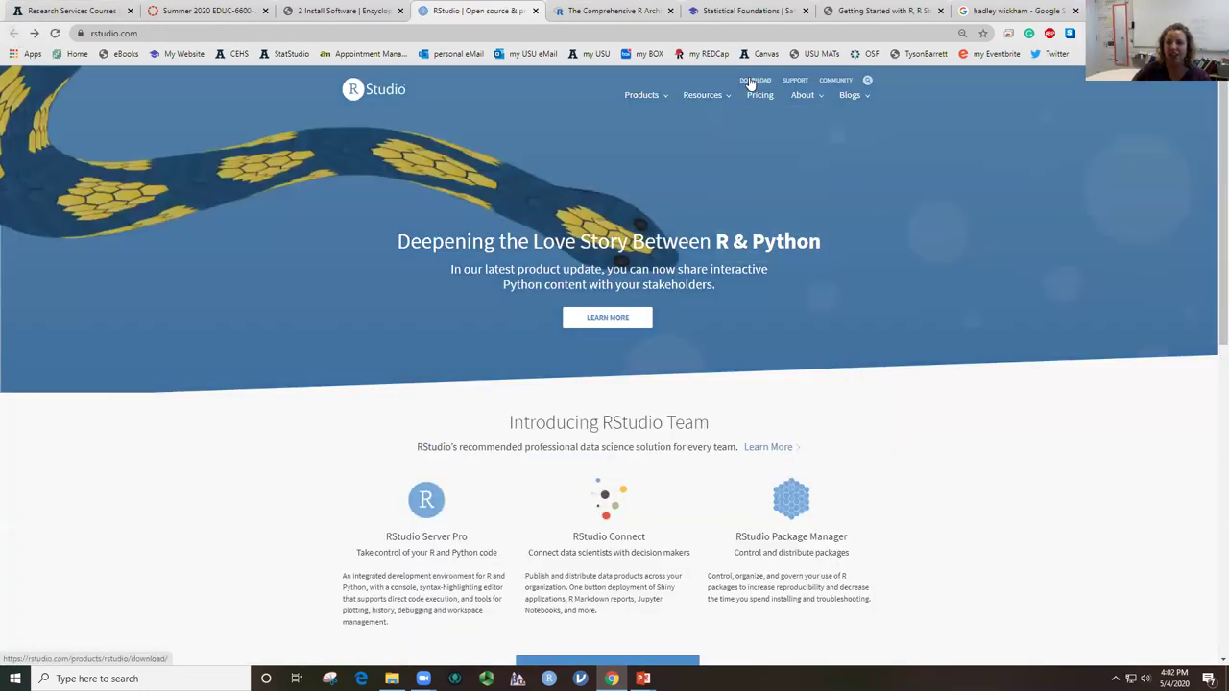
key("ctrl+plus")
key("ctrl+plus")
key("ctrl+plus")
key("ctrl+plus")
key("ctrl+plus")
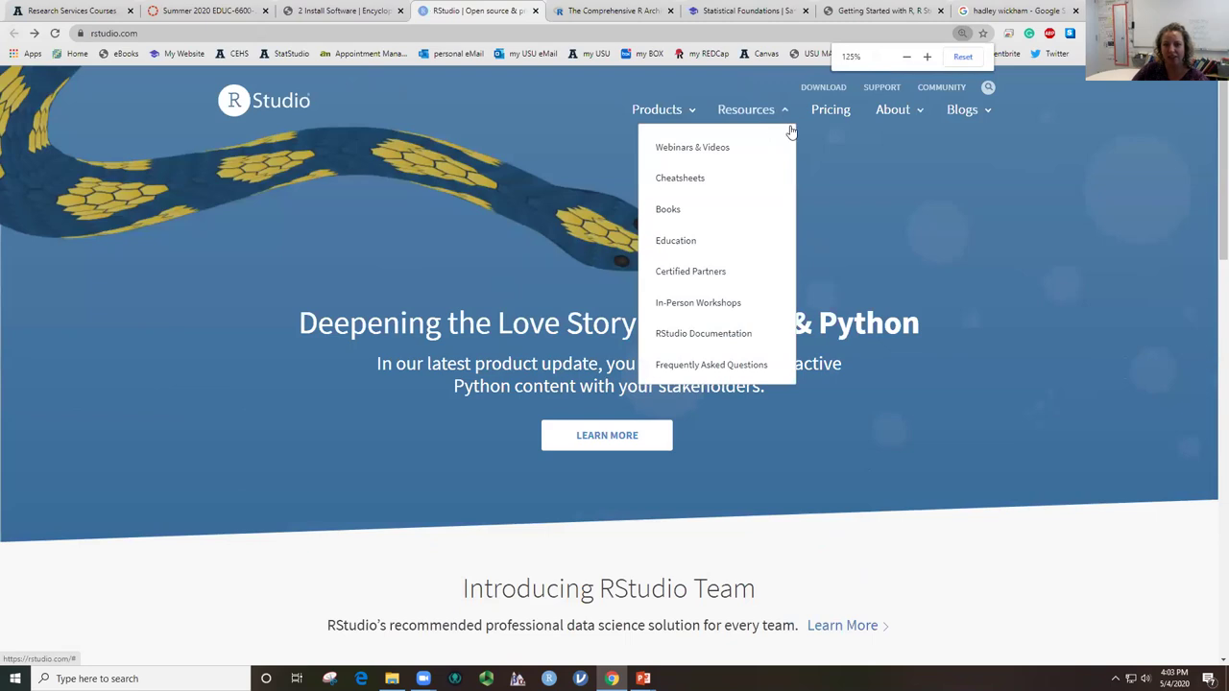
Enlarge the RStudio home page, open the Download RStudio page, and choose the free open source RStudio Desktop edition.
key("ctrl+plus")
key("ctrl+plus")
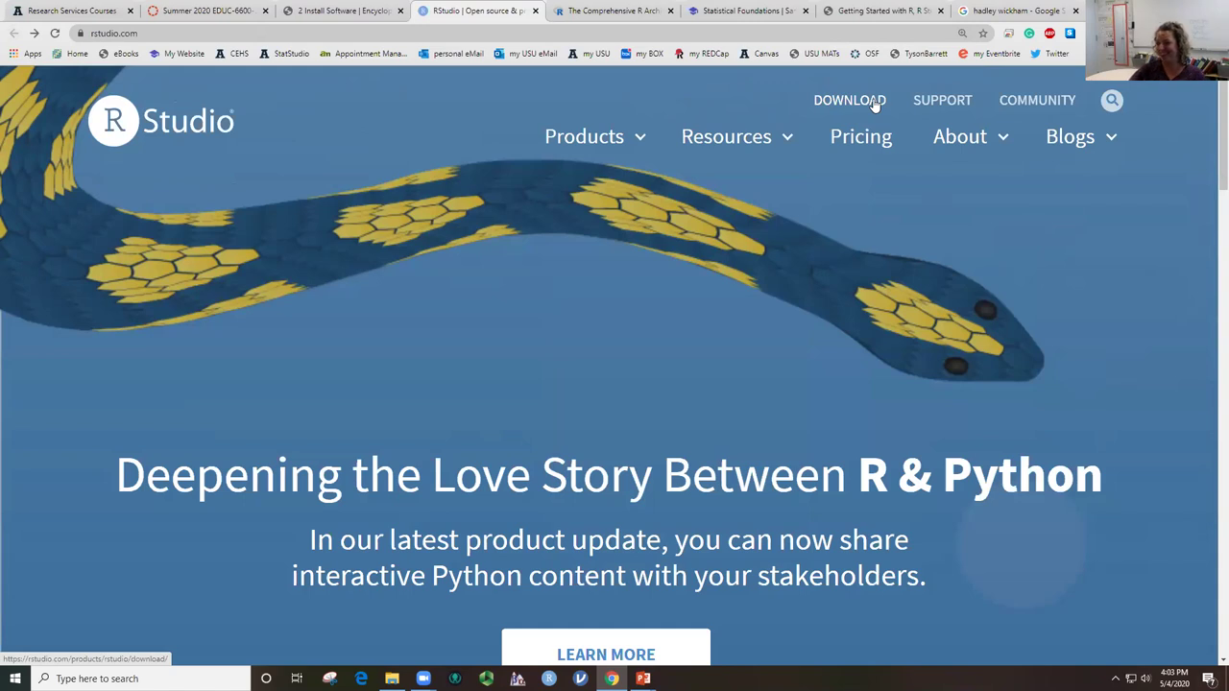
left_click(854, 102)
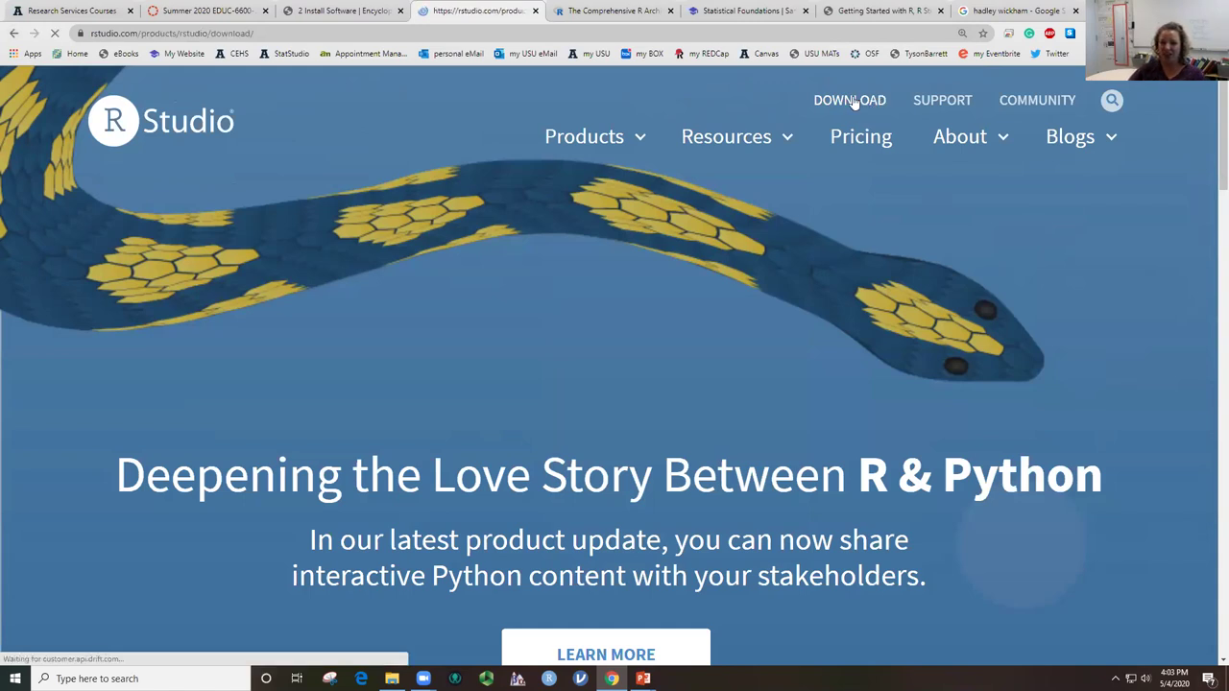
scroll(363, 384, "down", 6)
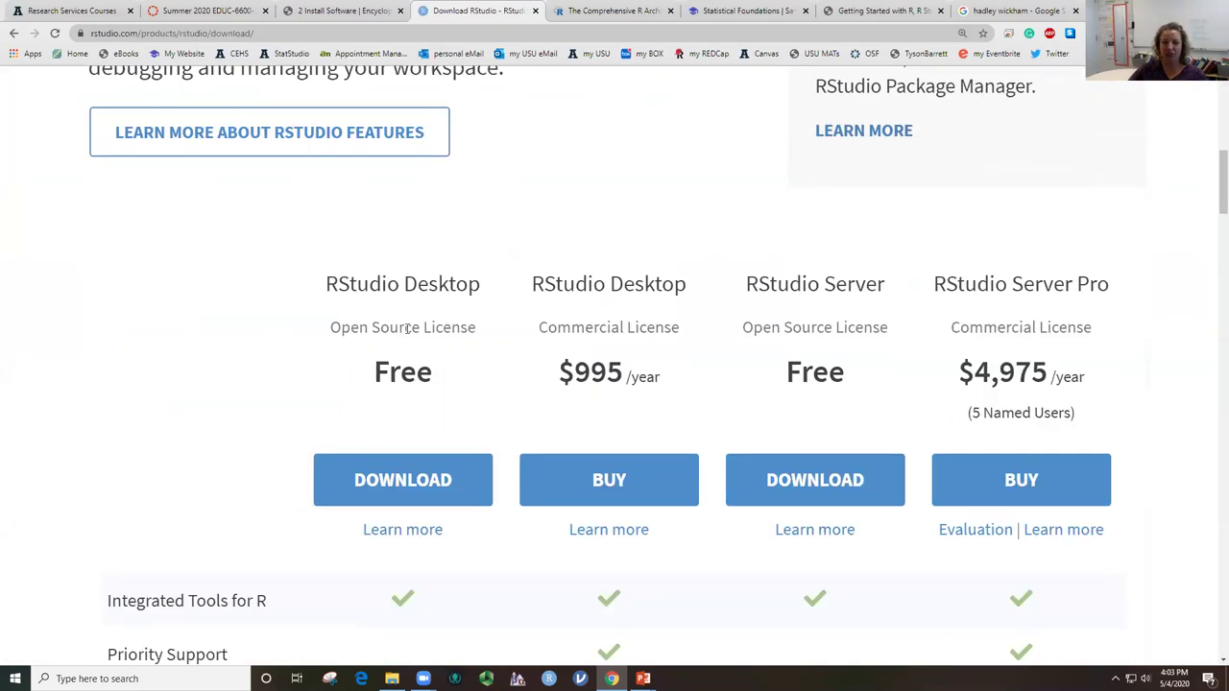
scroll(443, 305, "down", 1)
key("ctrl+minus")
key("ctrl+minus")
key("ctrl+minus")
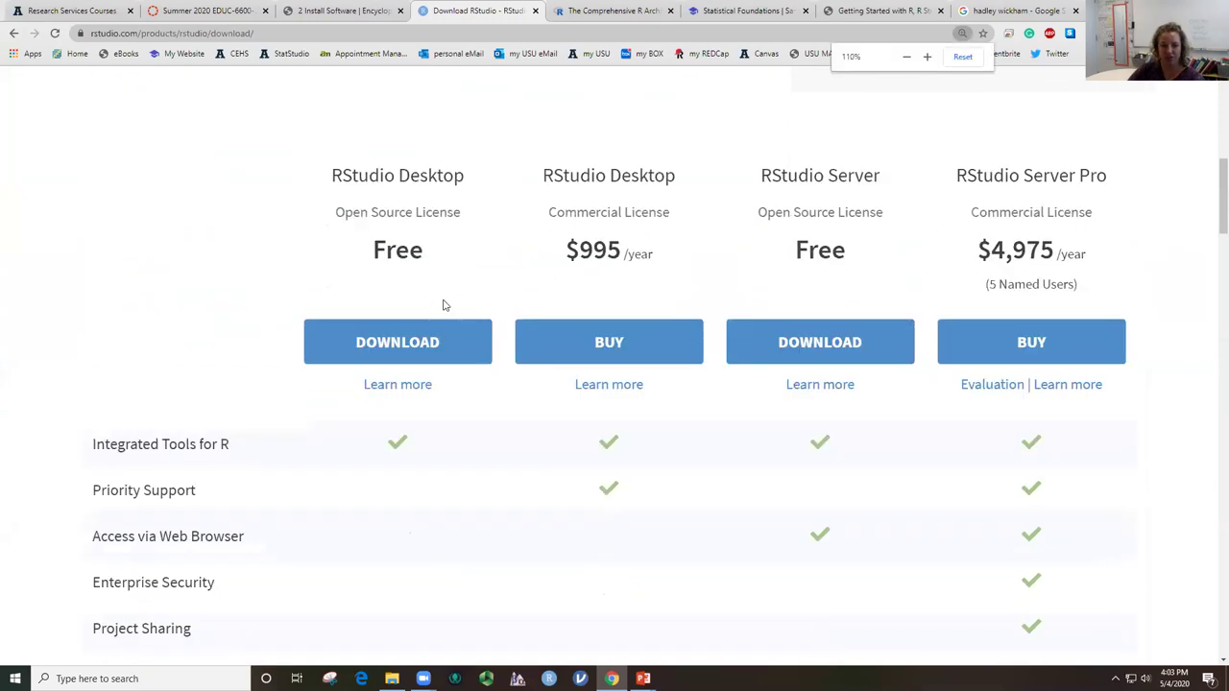
left_click(459, 268)
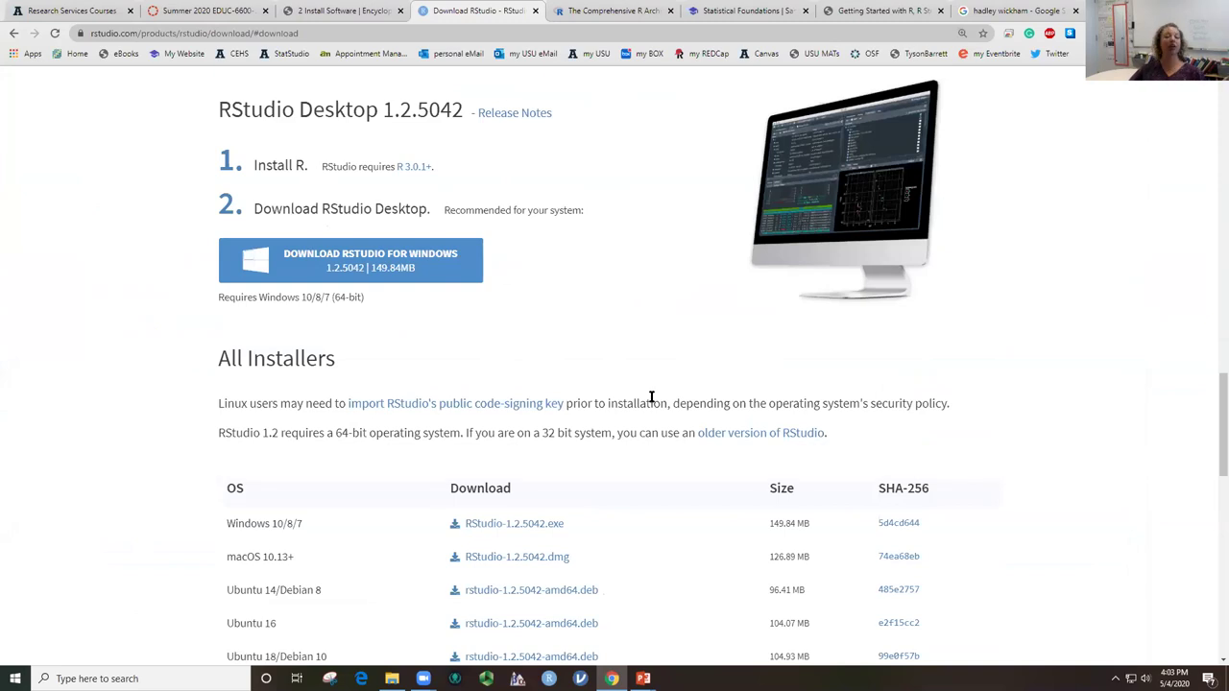
Review the edition comparison table, then download the Windows 10/8/7 installer RStudio-1.2.5042.exe from All Installers.
scroll(652, 387, "up", 10)
scroll(642, 437, "down", 1)
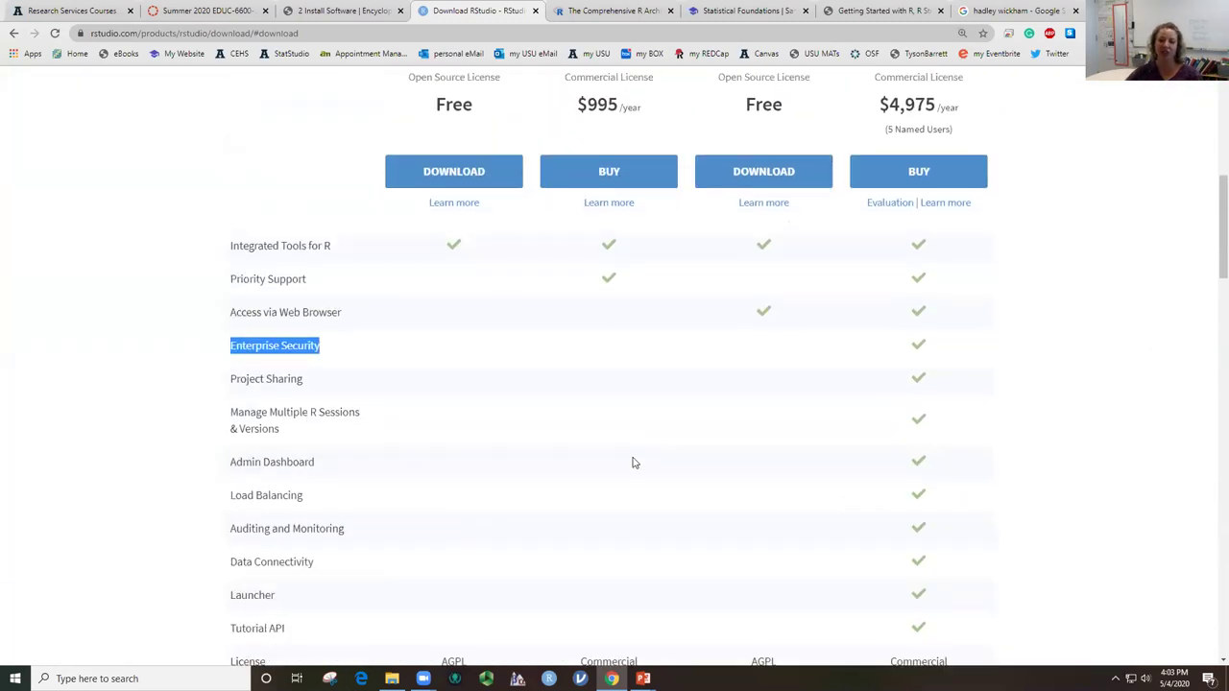
scroll(453, 269, "down", 5)
scroll(456, 278, "down", 8)
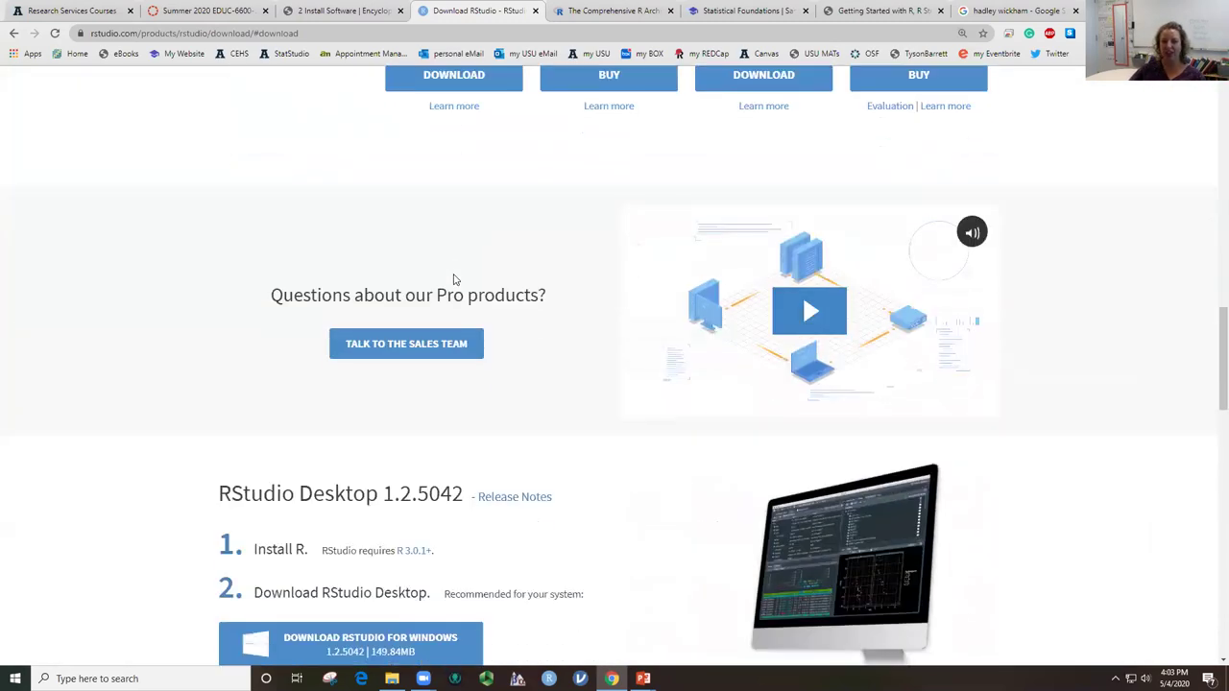
scroll(458, 284, "down", 3)
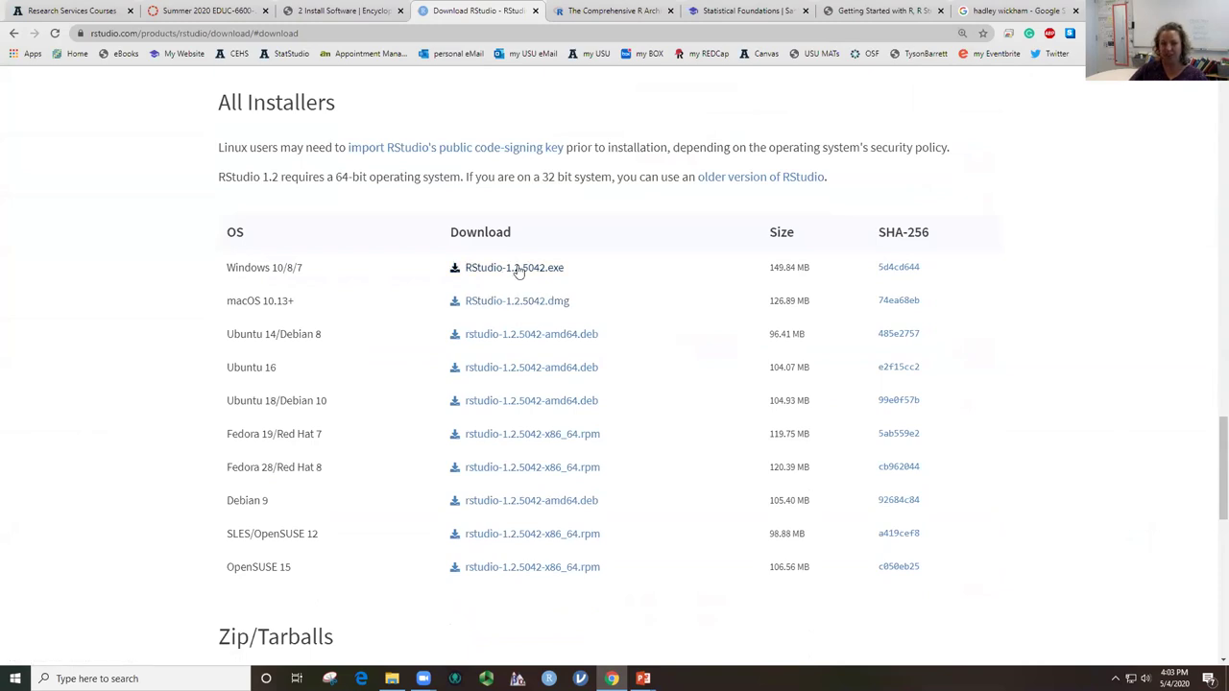
left_click(517, 269)
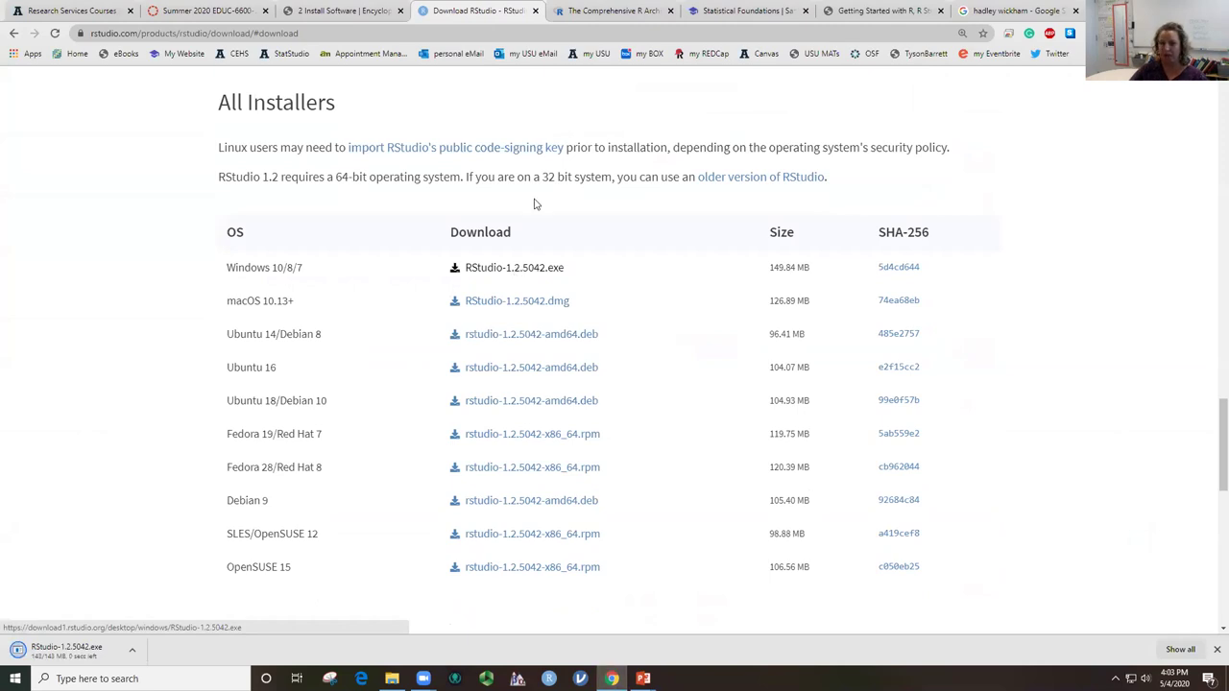
Return to the Install Software chapter and read section 2.3 on installing MacTeX for Mac and MikTeX for Windows.
left_click(327, 11)
scroll(657, 440, "down", 8)
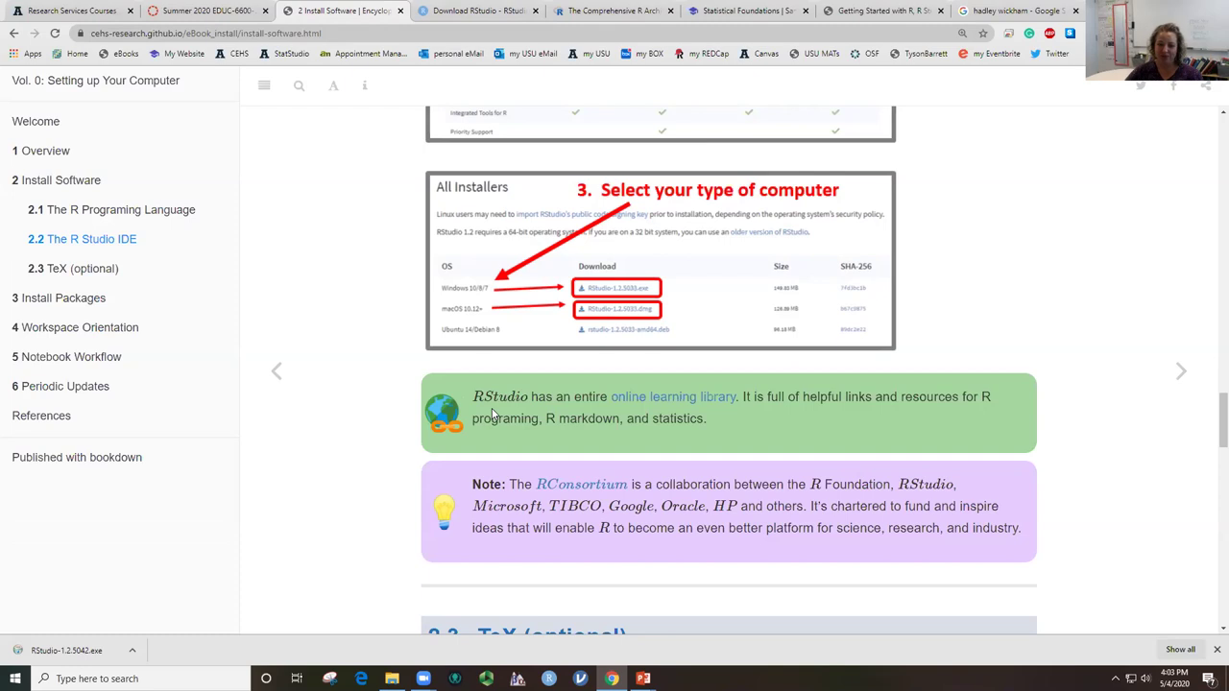
scroll(492, 413, "down", 1)
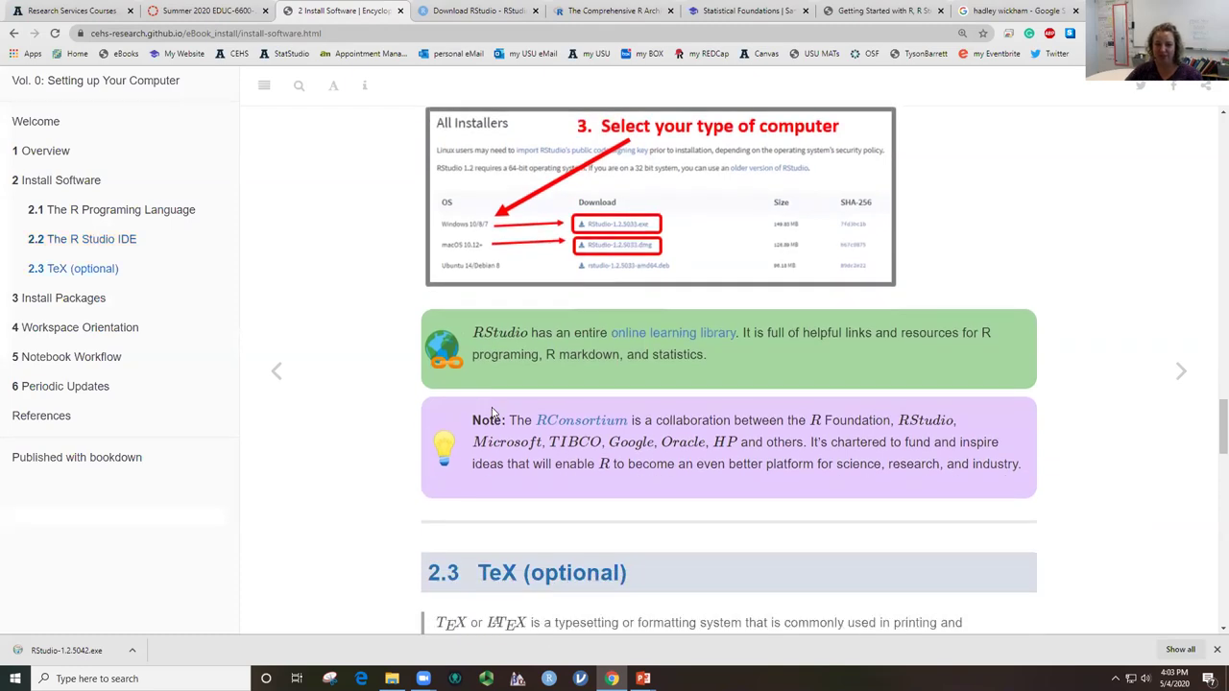
scroll(492, 413, "up", 1)
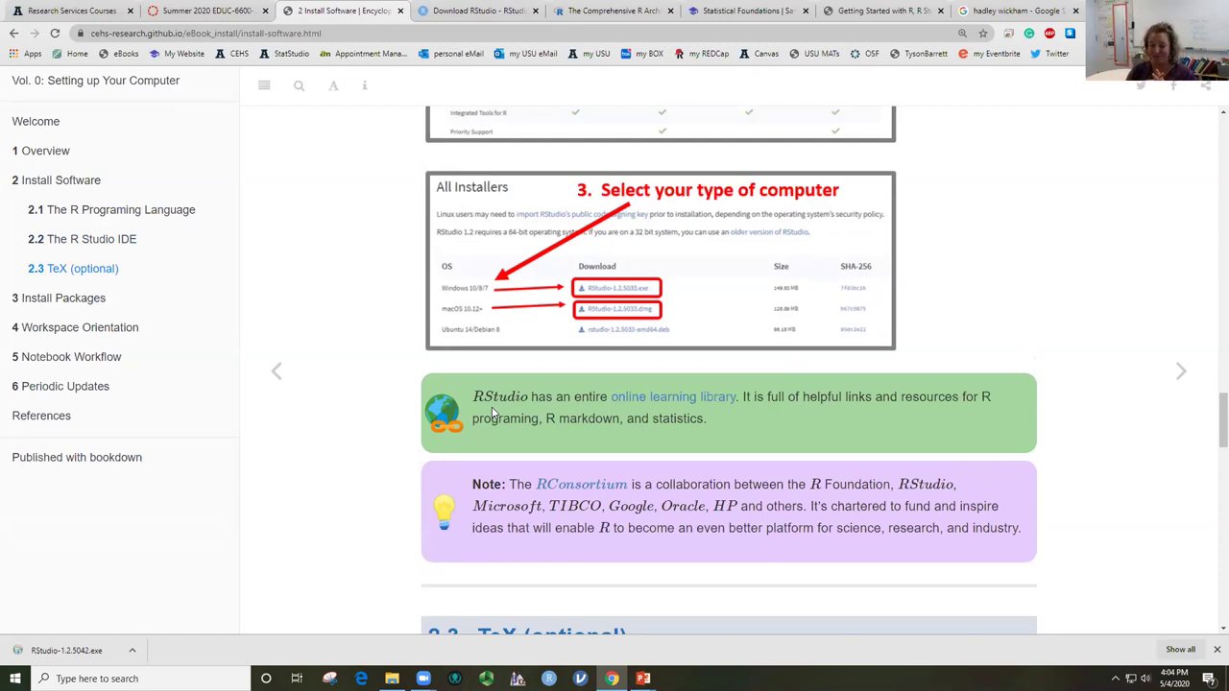
scroll(493, 413, "down", 5)
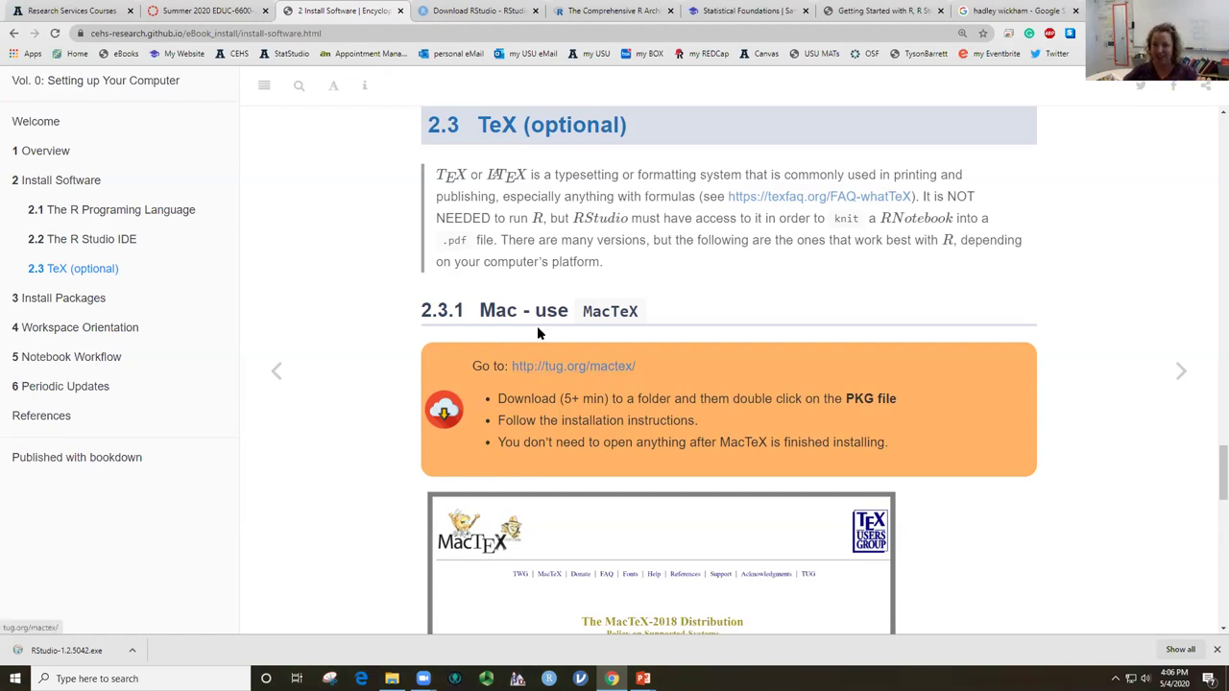
scroll(583, 382, "down", 6)
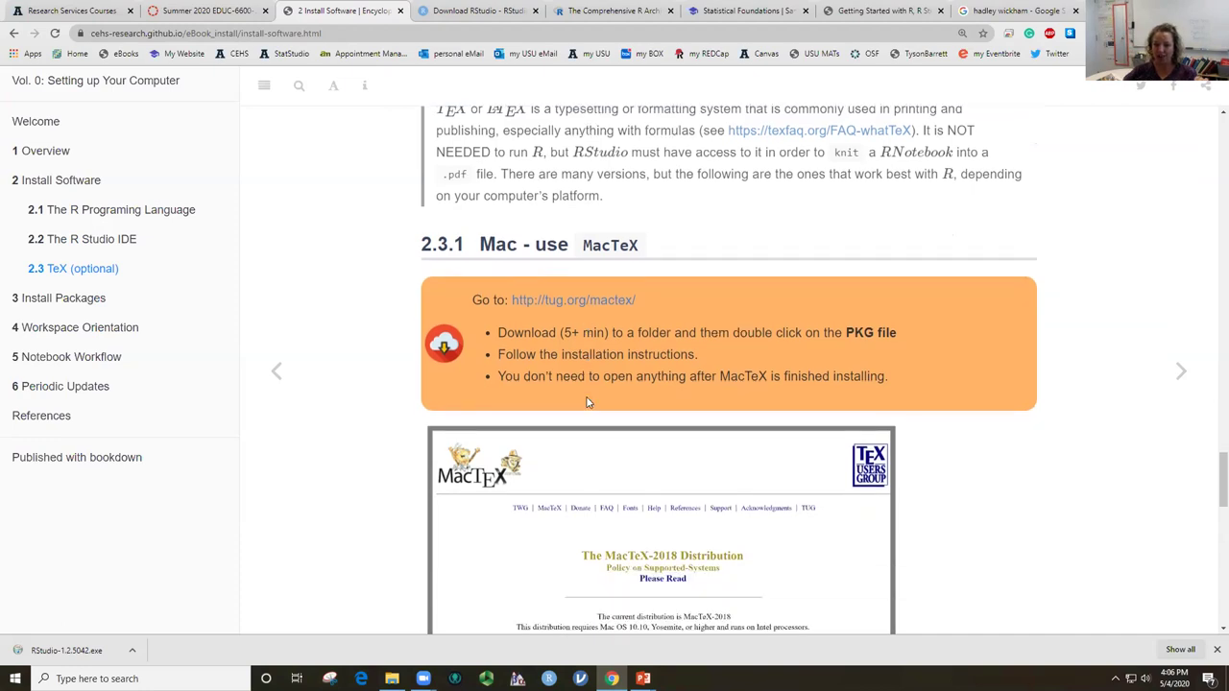
scroll(586, 398, "down", 1)
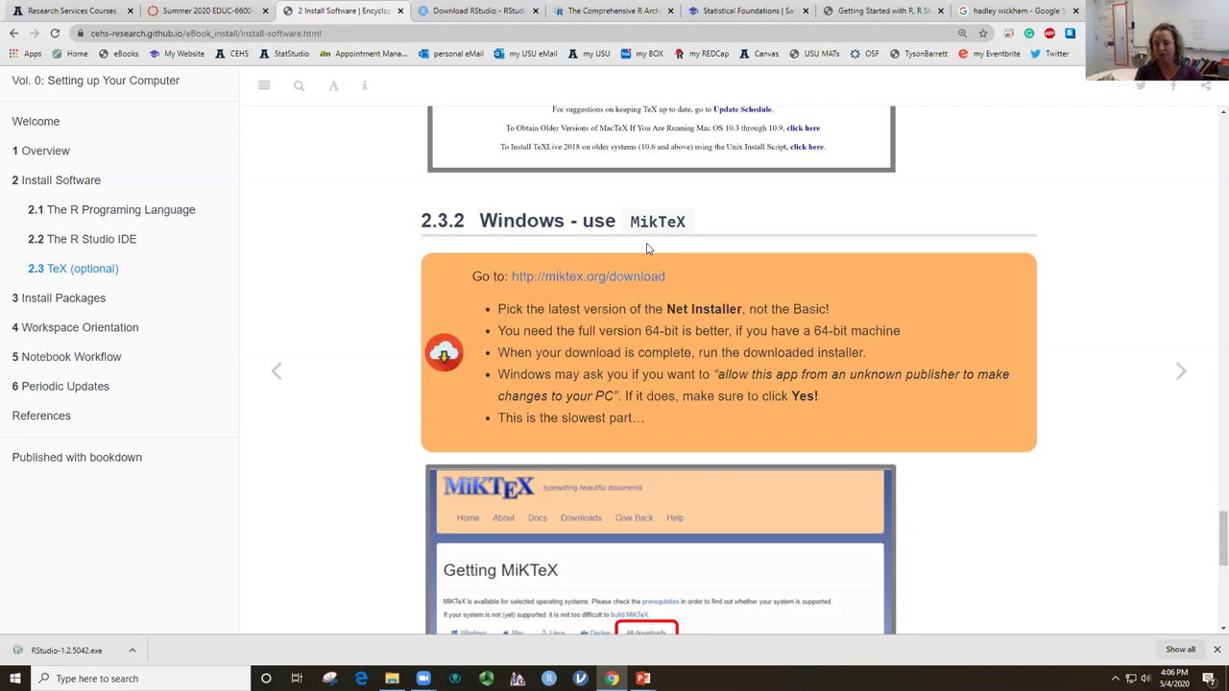
scroll(647, 248, "up", 5)
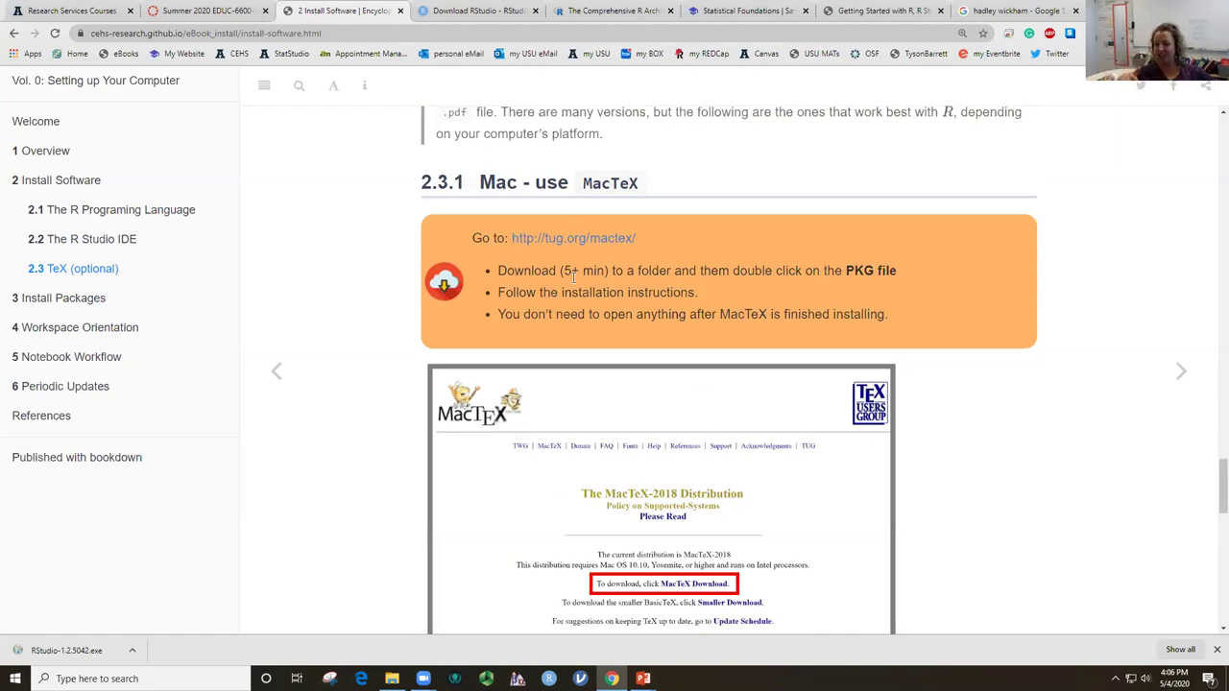
scroll(586, 279, "down", 2)
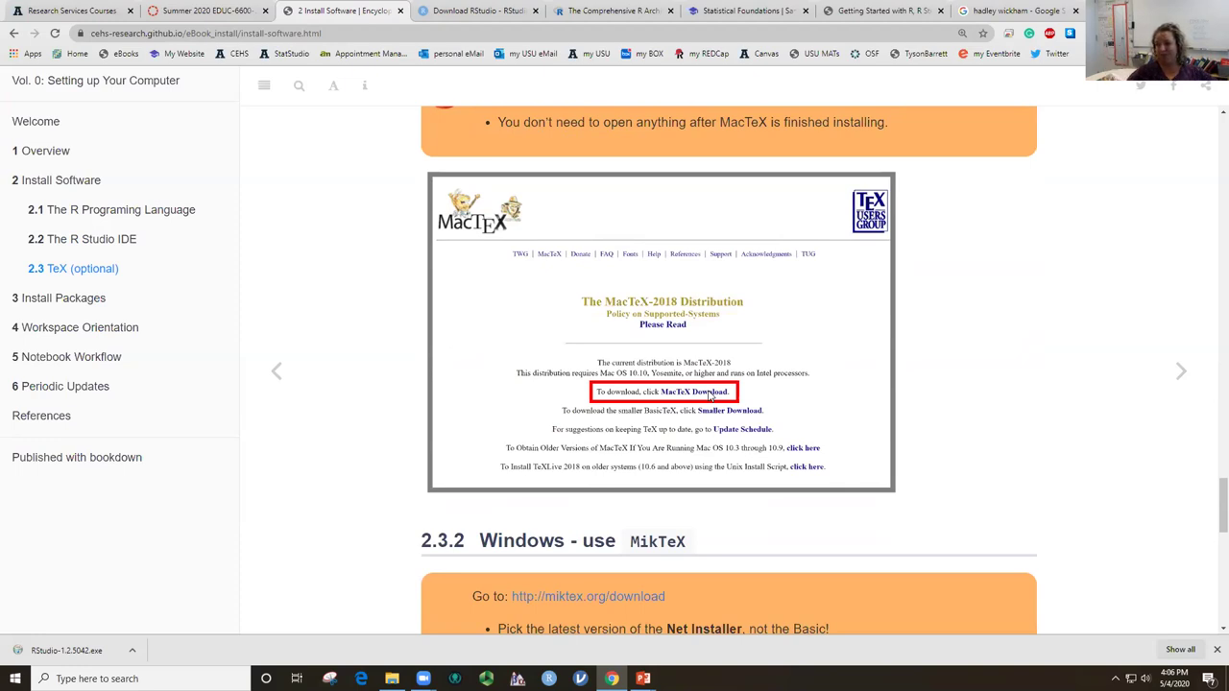
scroll(710, 395, "down", 4)
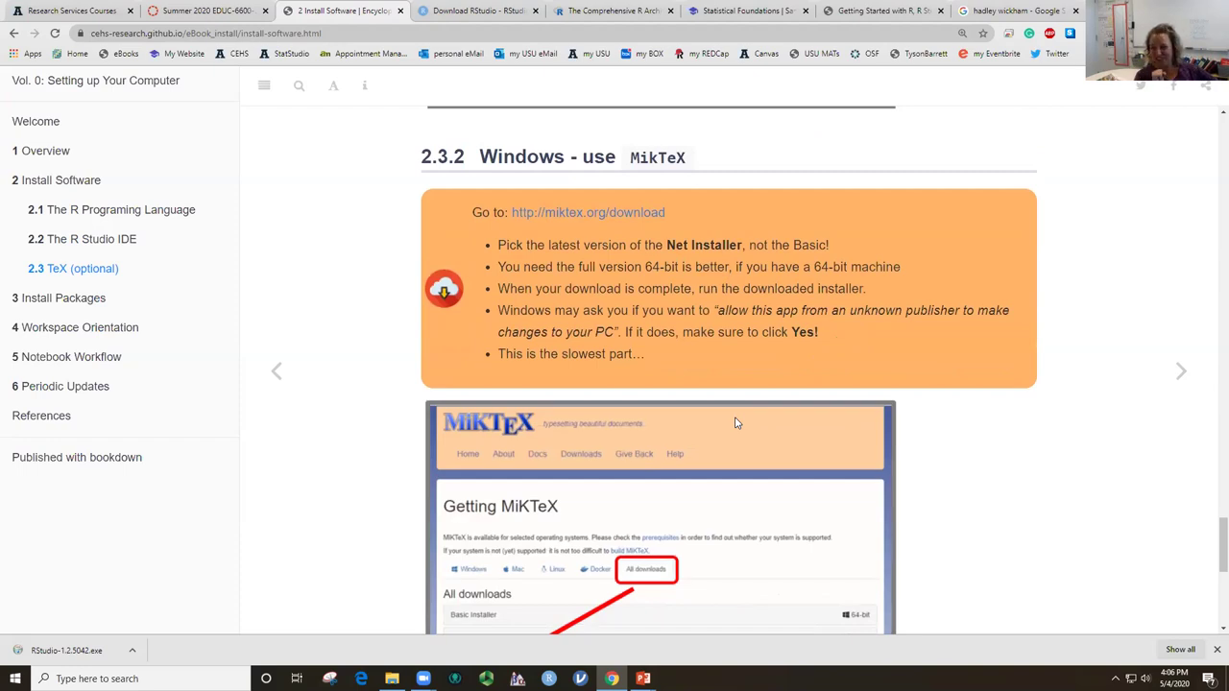
Open the chapter's miktex.org/download link in a new tab and examine the basic Windows installer offered there.
right_click(623, 215)
left_click(639, 222)
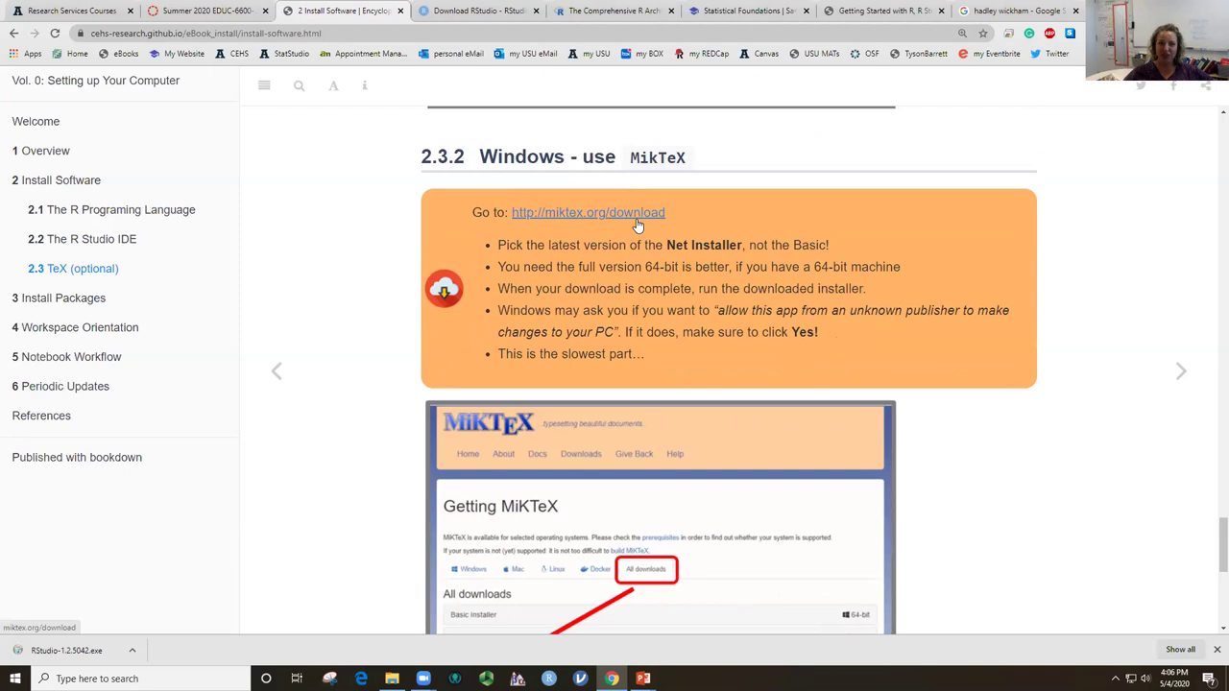
left_click(401, 8)
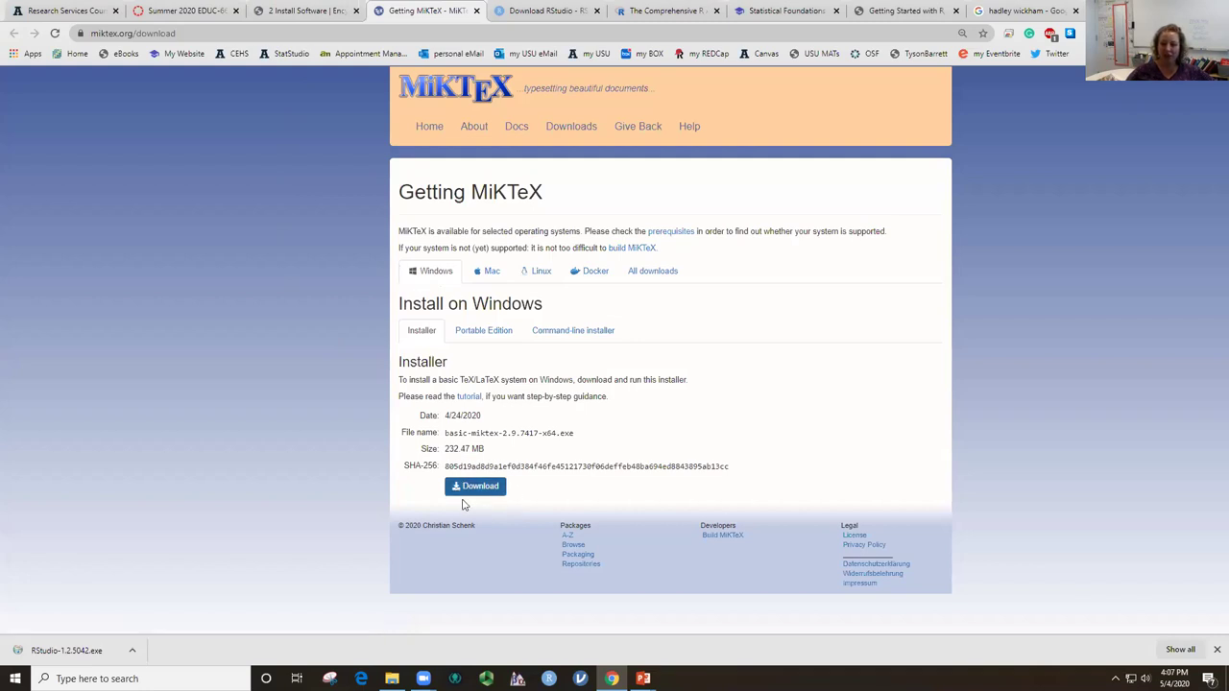
left_click_drag(440, 378, 504, 383)
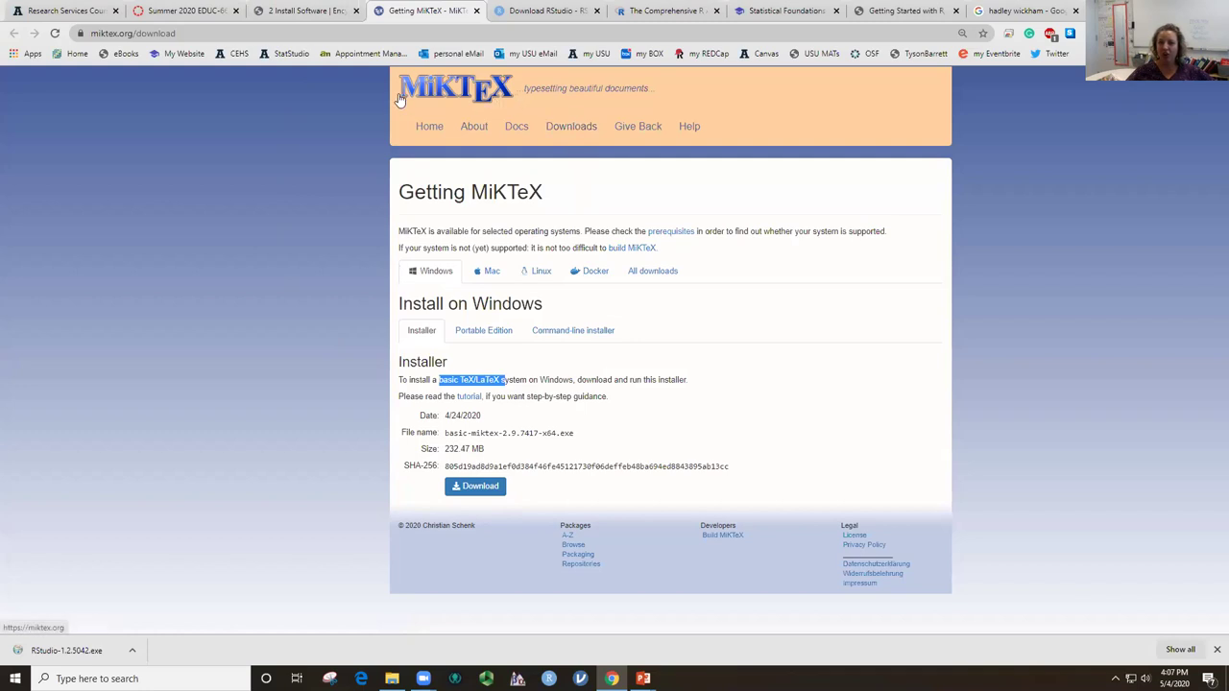
left_click(563, 128)
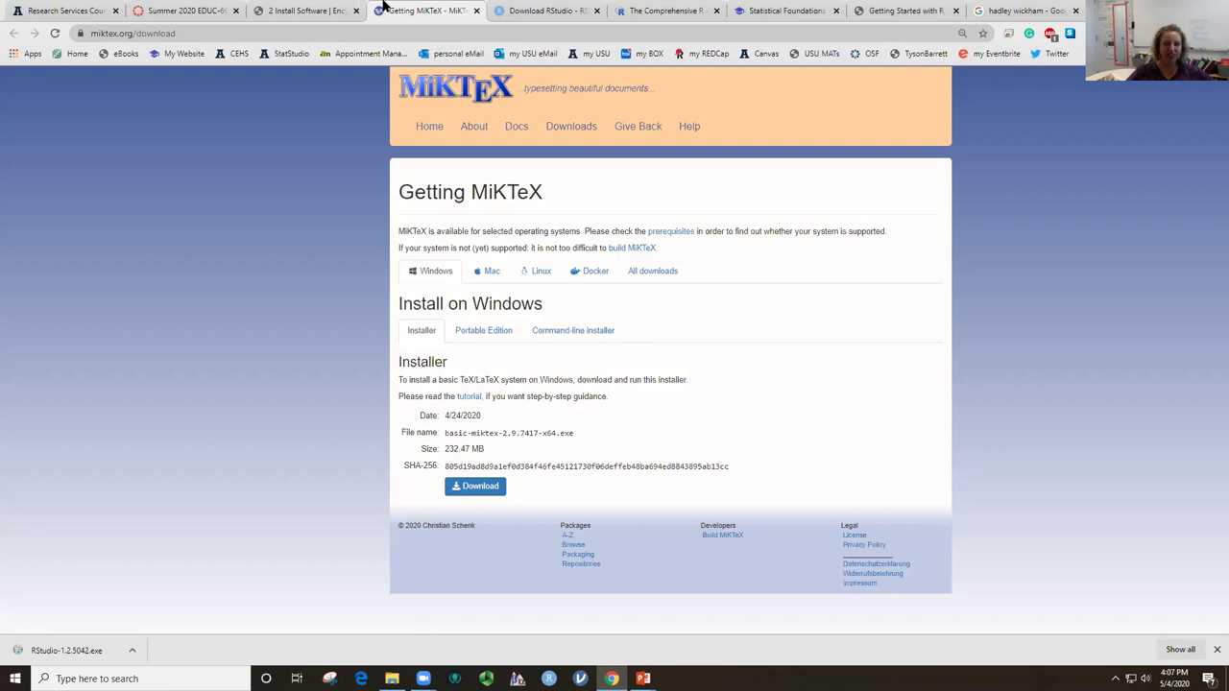
Check the chapter's MiKTeX download screenshot and show All downloads on the Getting MiKTeX page.
left_click(302, 11)
scroll(629, 336, "down", 3)
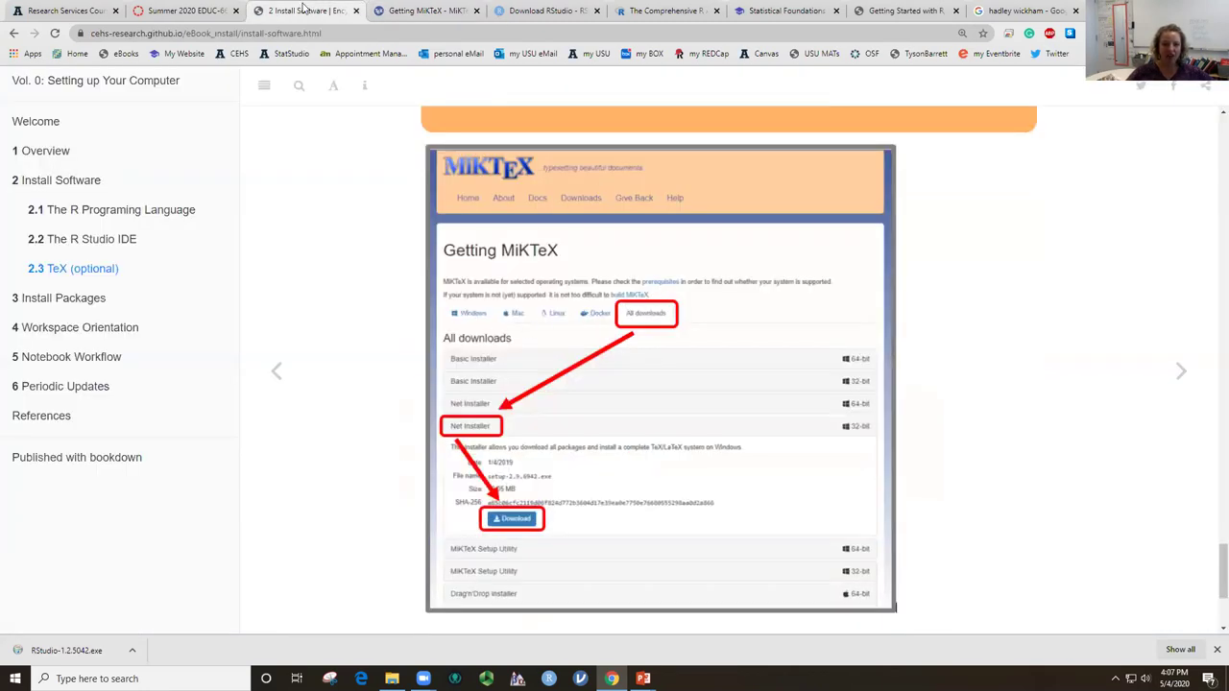
left_click(408, 10)
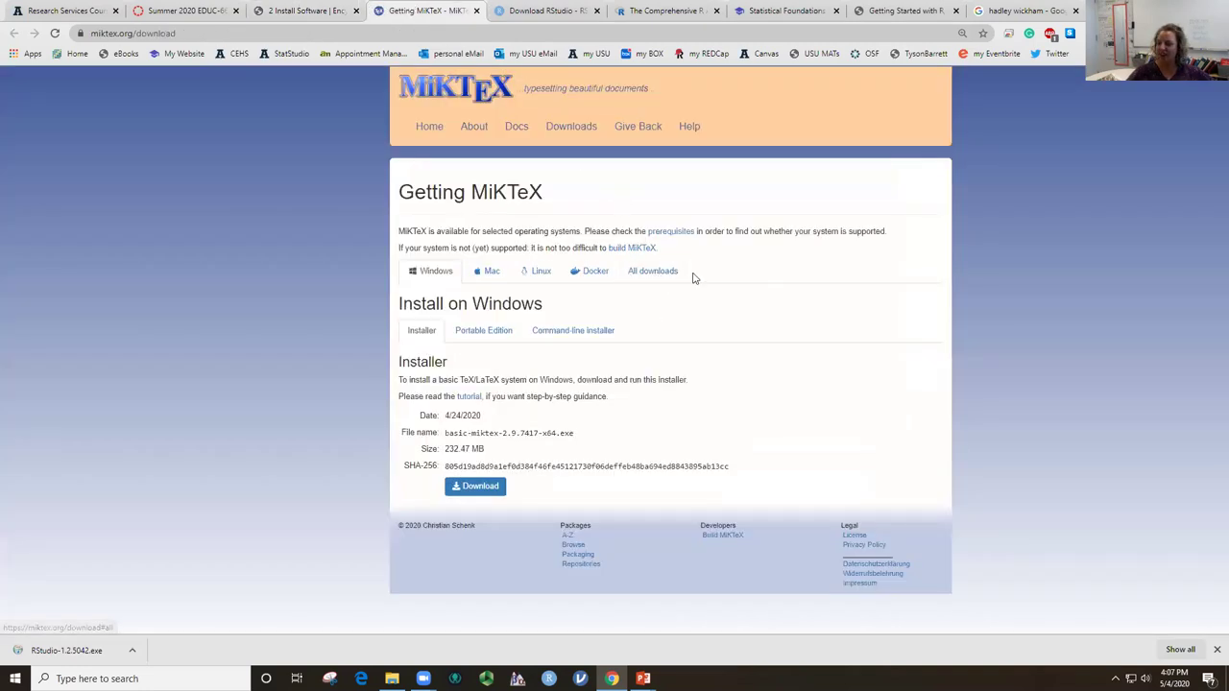
left_click(652, 273)
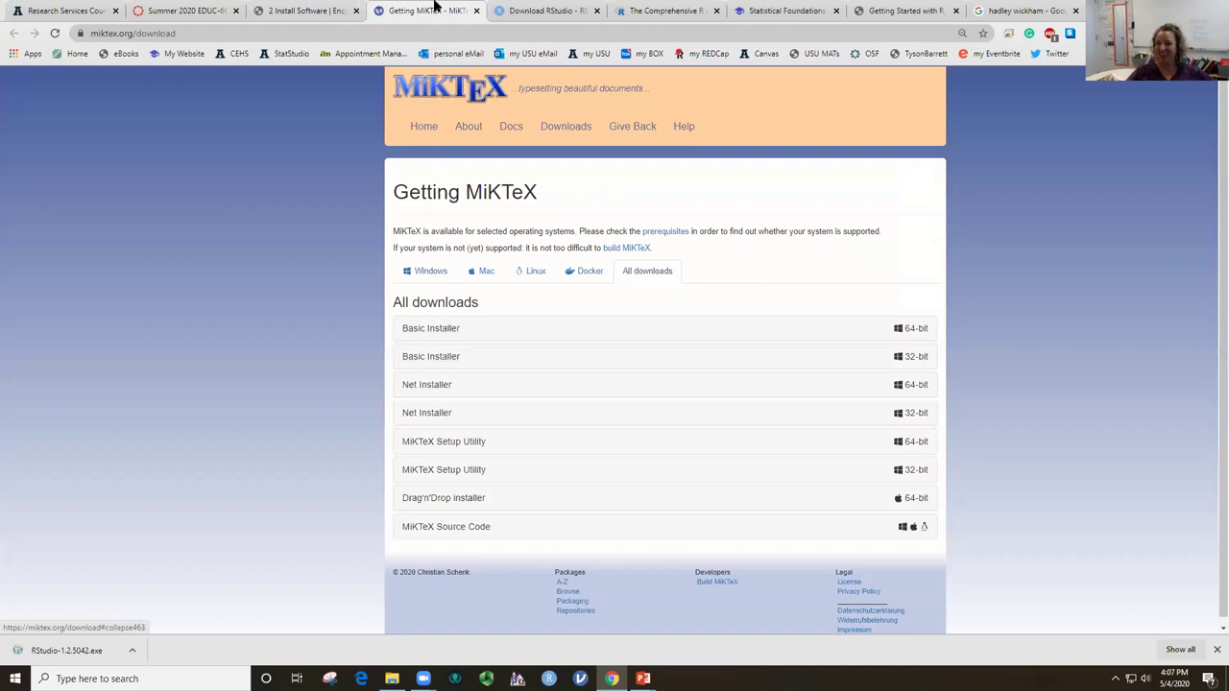
left_click(289, 10)
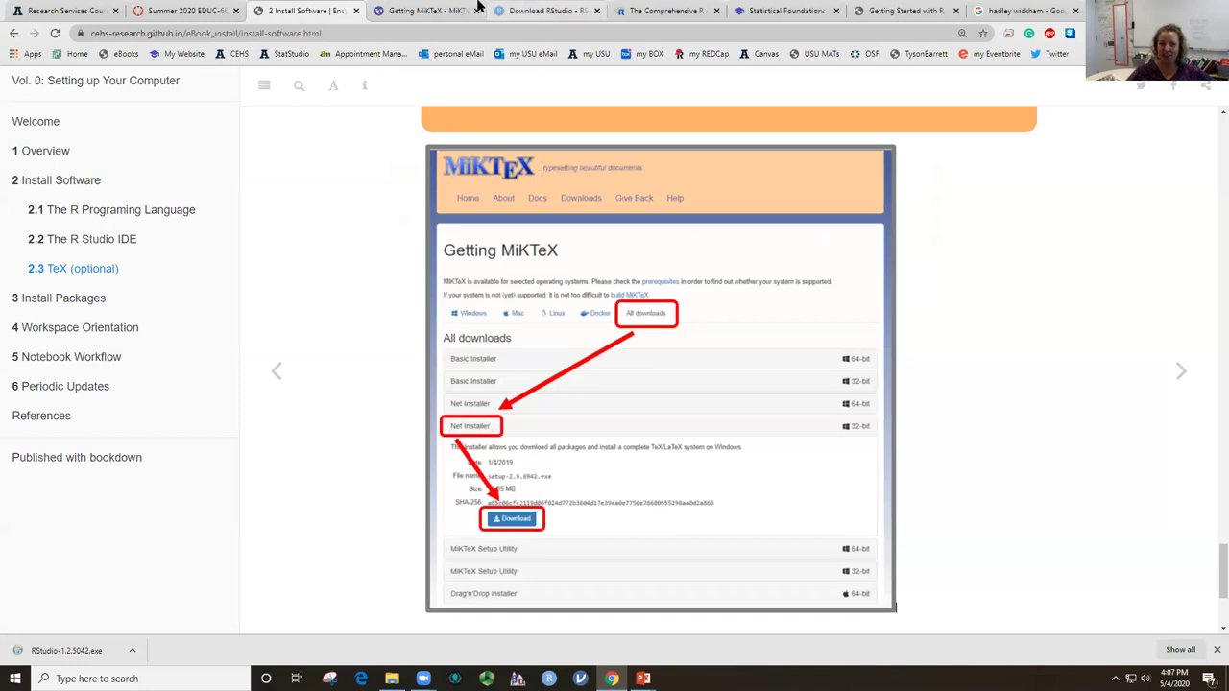
left_click(543, 9)
left_click(424, 9)
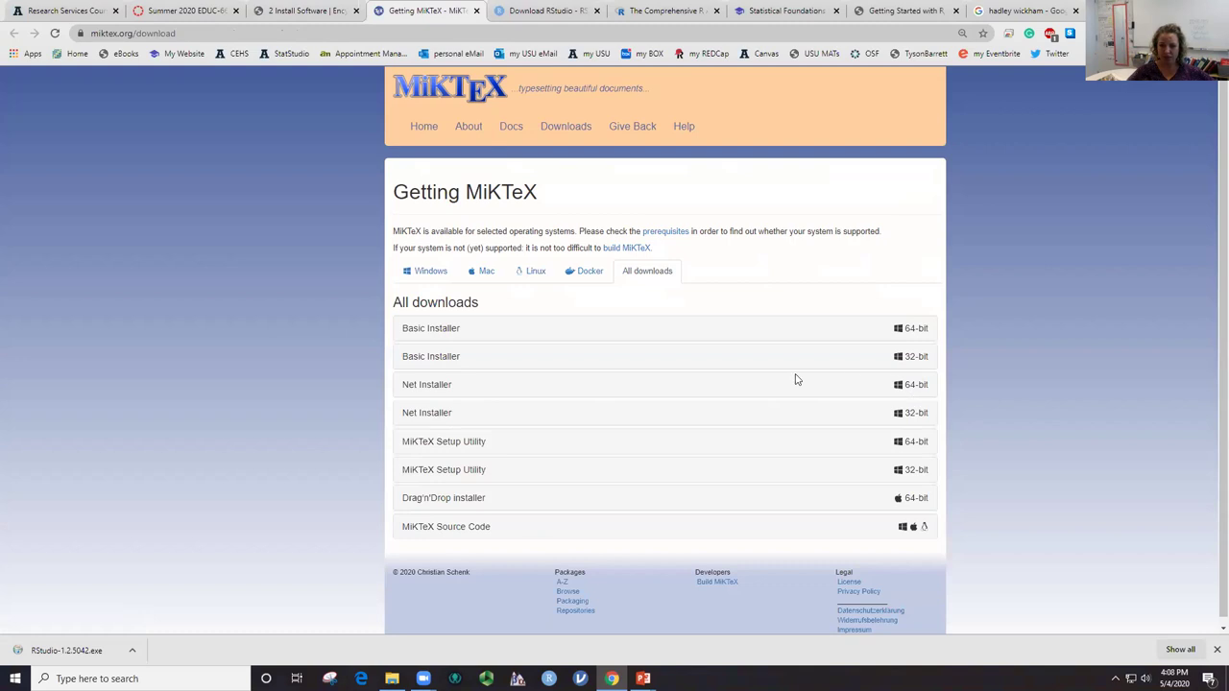
Download the 64-bit Windows Net Installer, setup-2.9.6942-x64.exe, from the MiKTeX downloads list.
left_click(420, 387)
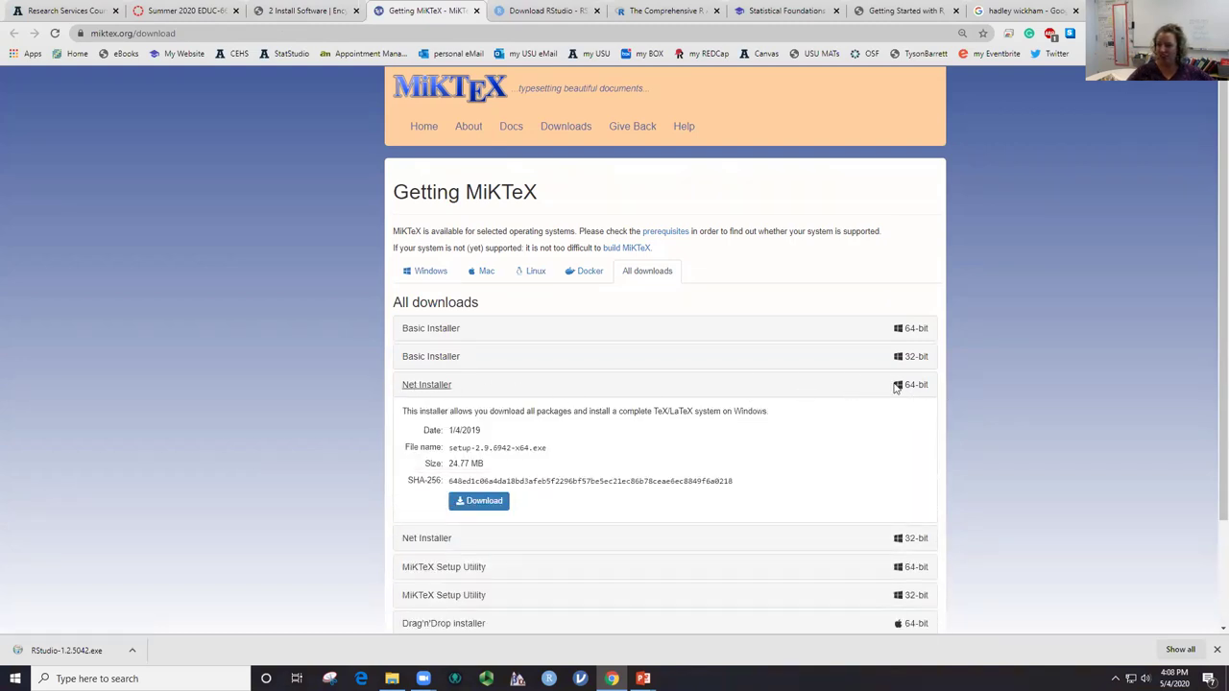
left_click(471, 501)
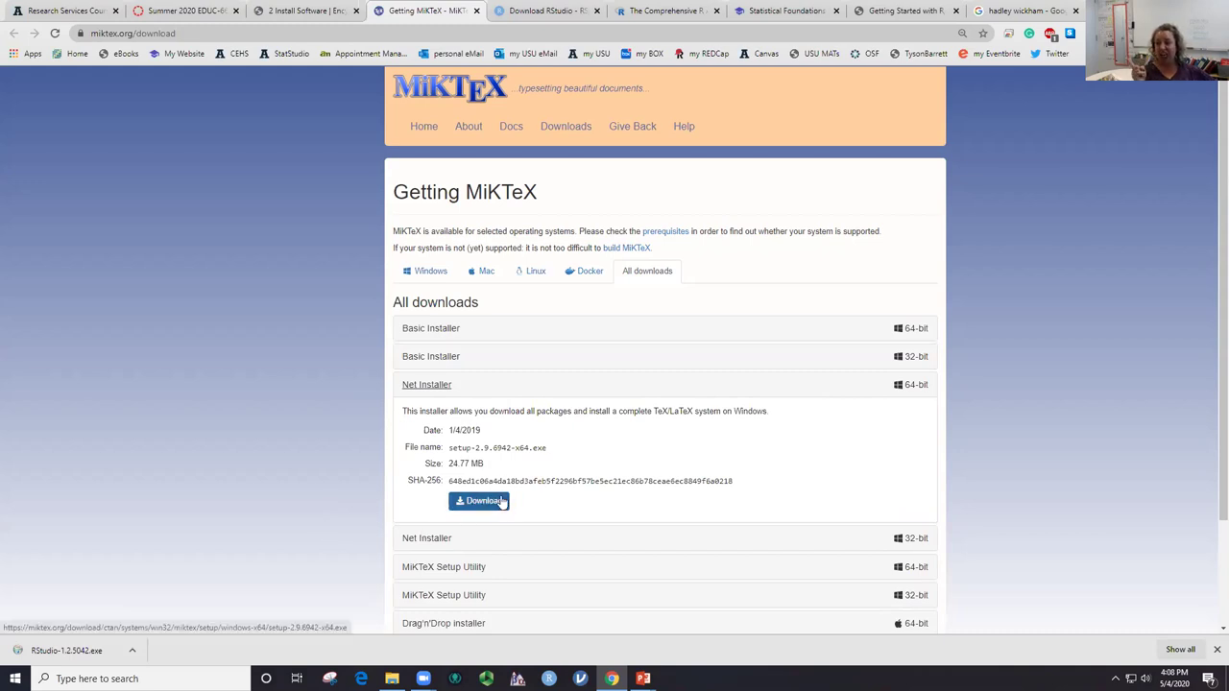
left_click(500, 502)
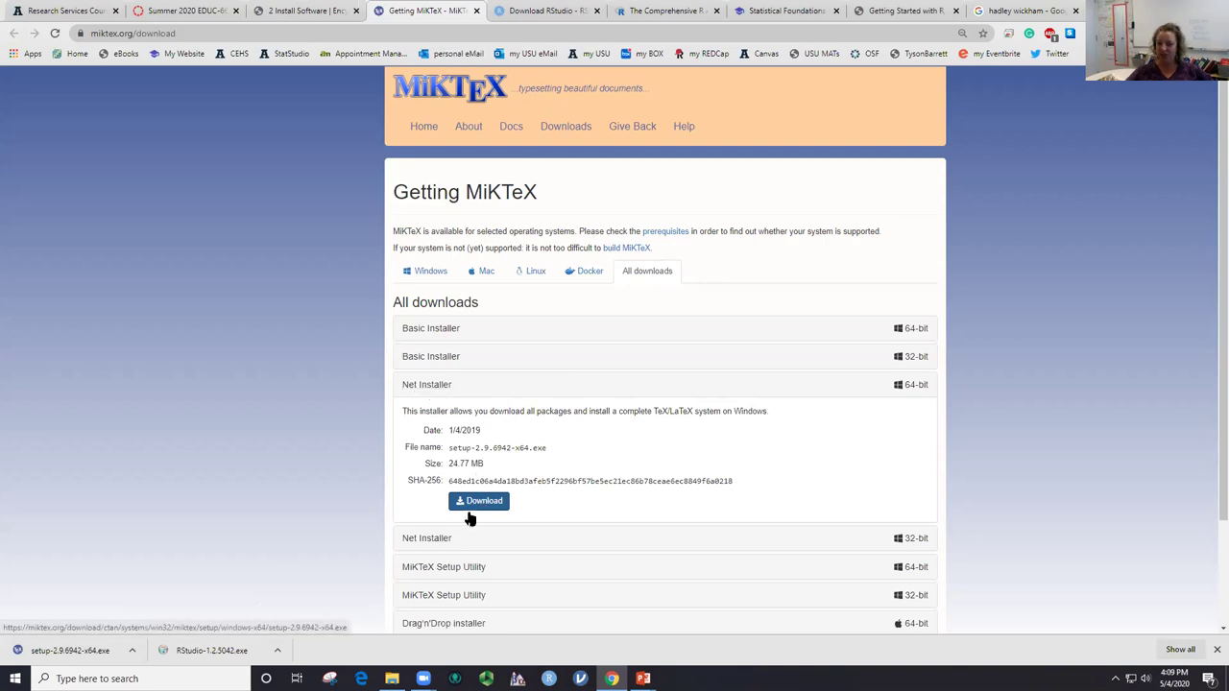
Launch setup-2.9.6942-x64.exe from the Downloads folder in File Explorer and minimize the folder window.
left_click(67, 650)
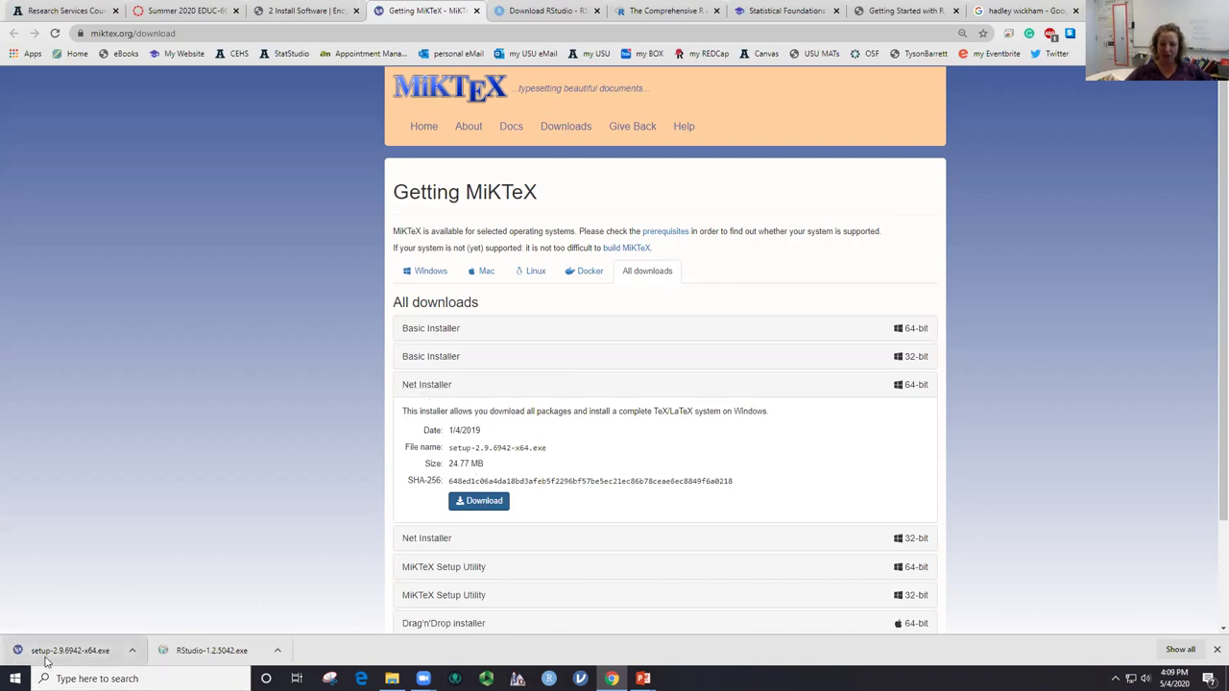
key("super+d")
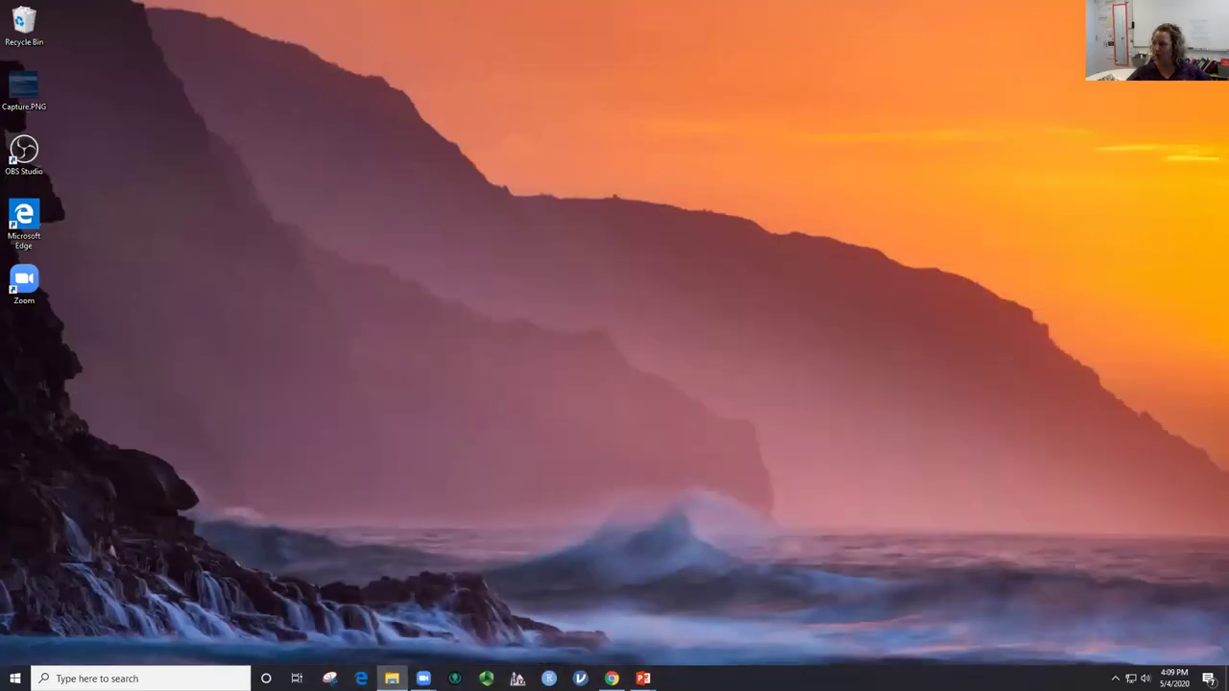
key("super+e")
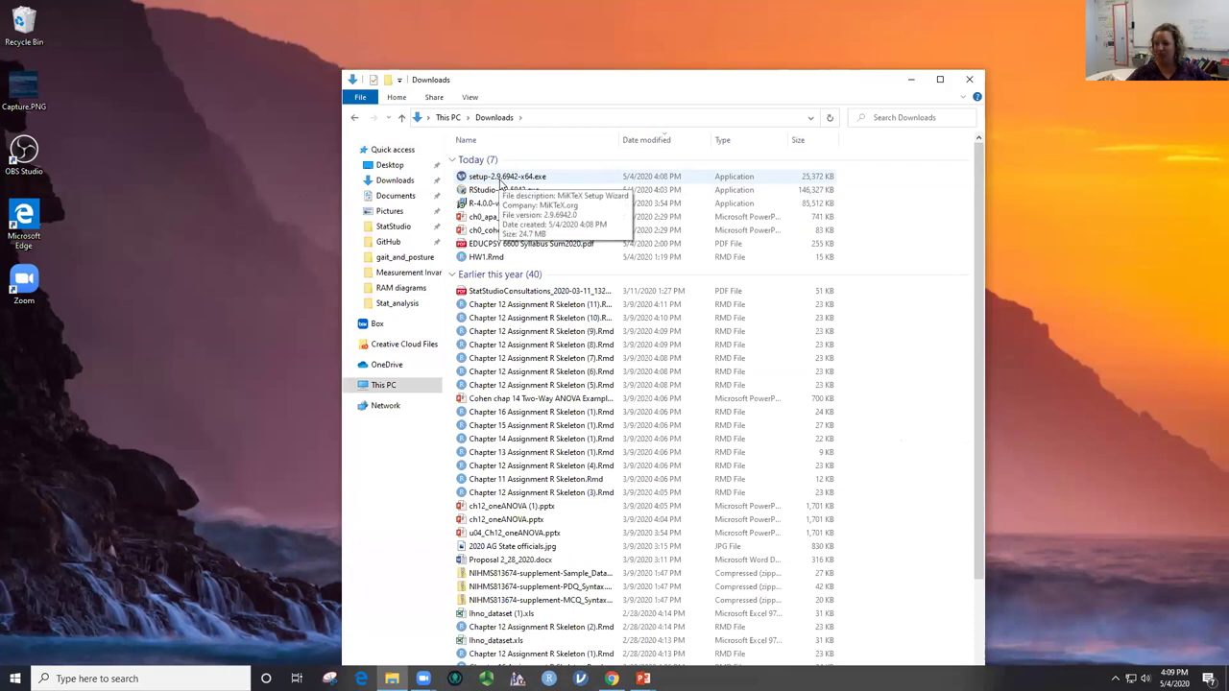
double_click(538, 180)
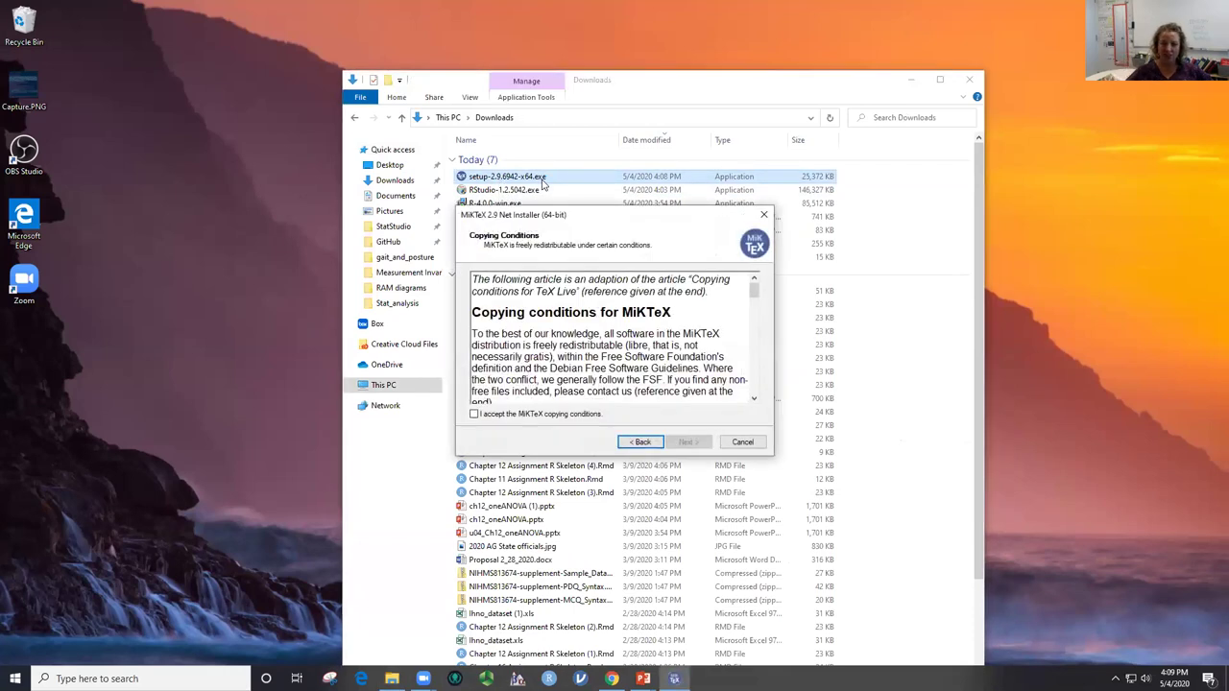
left_click(911, 80)
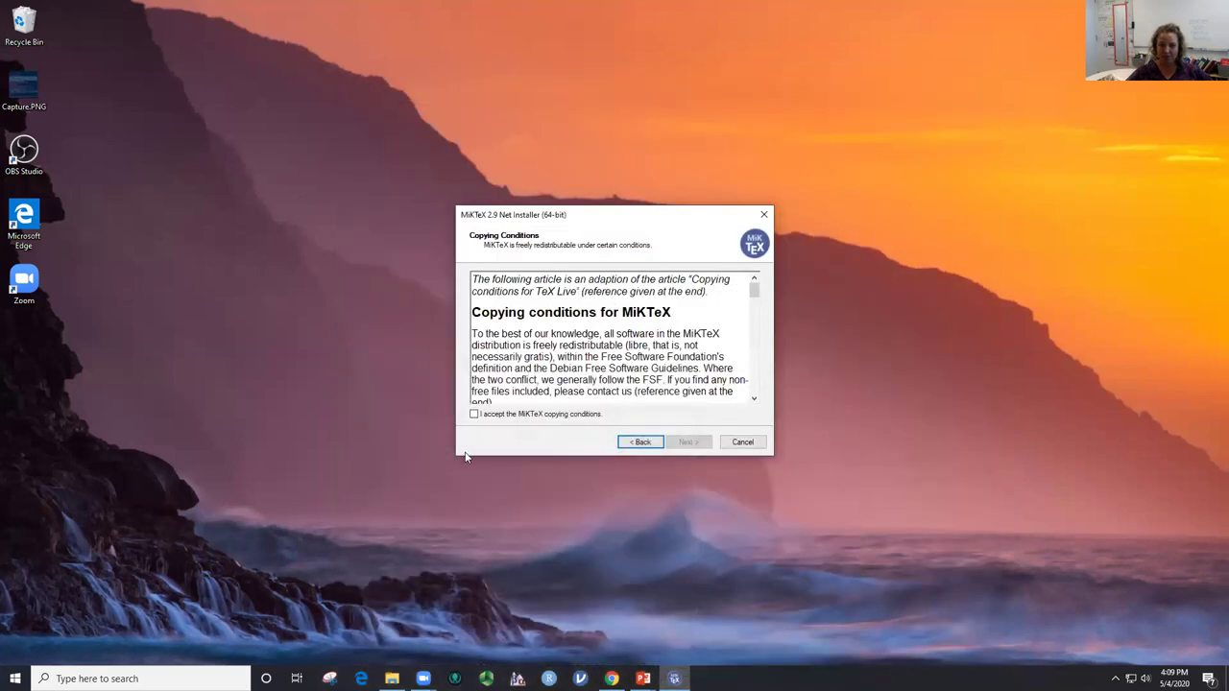
Accept the MiKTeX copying conditions and choose Download MiKTeX as the installer's task.
left_click(474, 414)
left_click(693, 443)
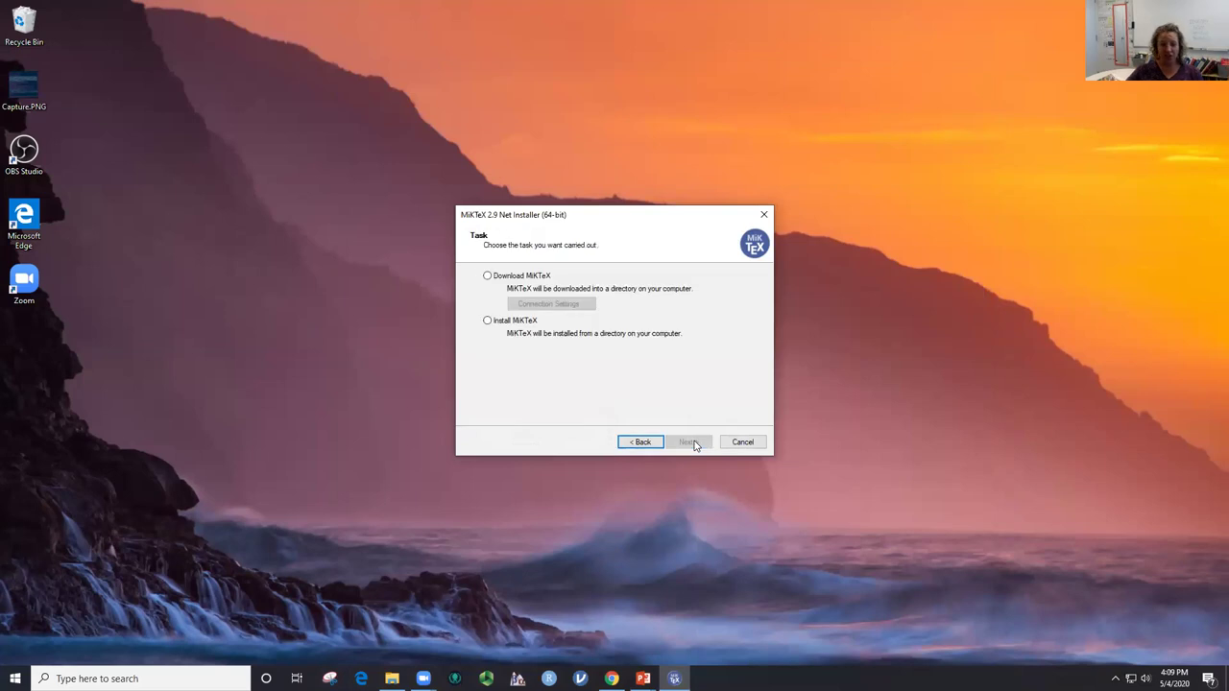
left_click(488, 277)
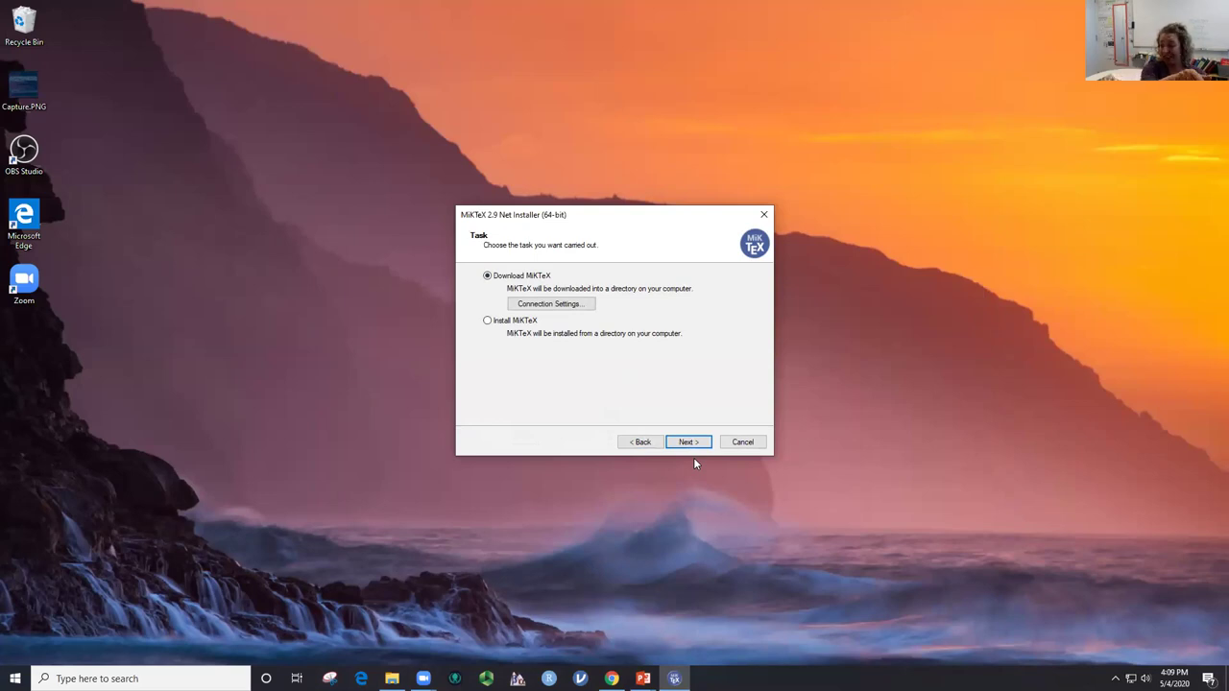
left_click(488, 322)
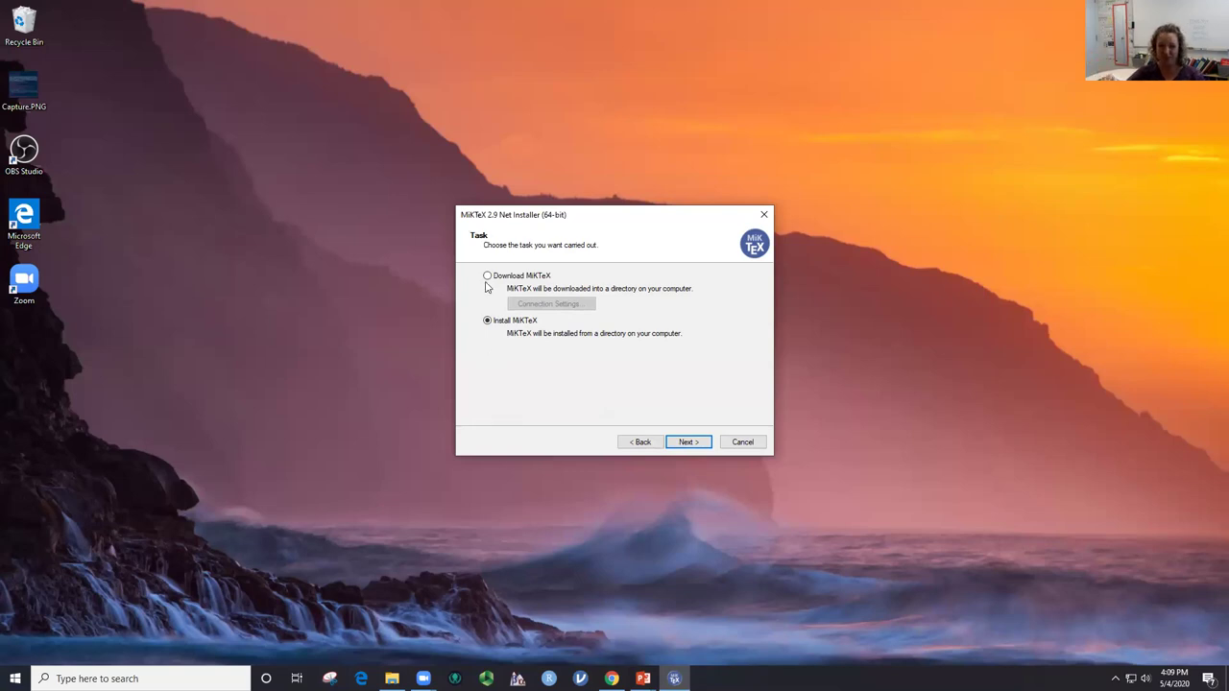
left_click(698, 441)
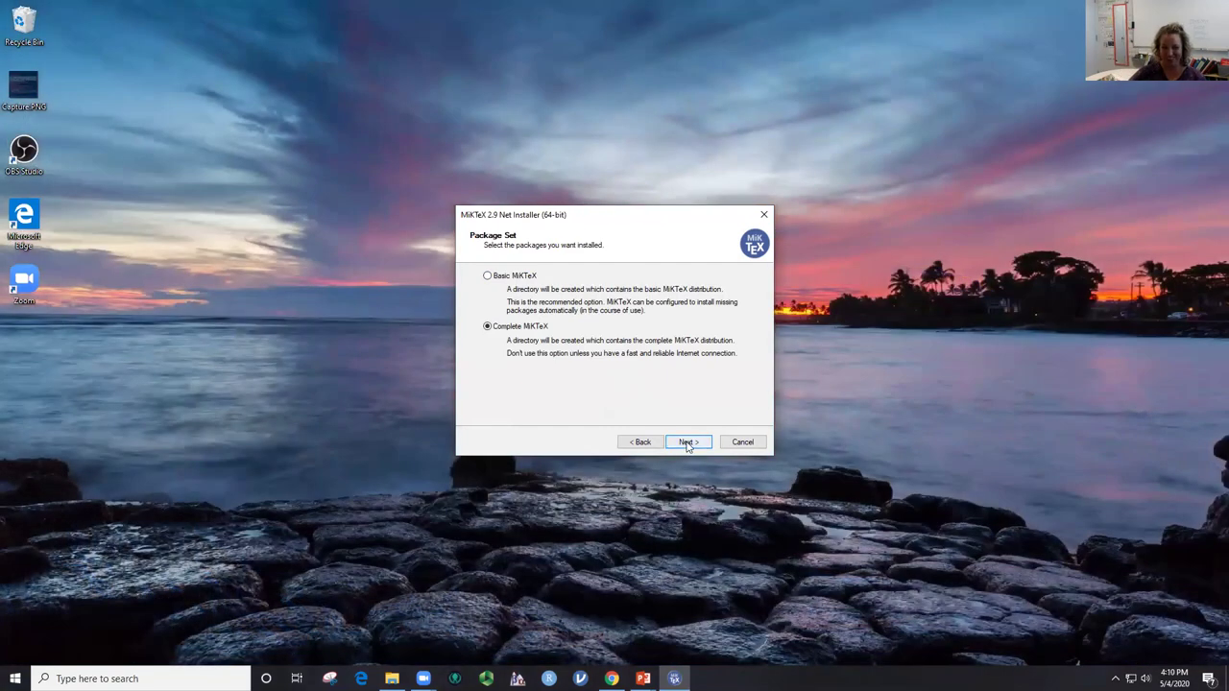
Start downloading the Complete MiKTeX package set from the ctan.math.utah.edu HTTP source into the desktop folder MiKTeX Download Files.
left_click(687, 444)
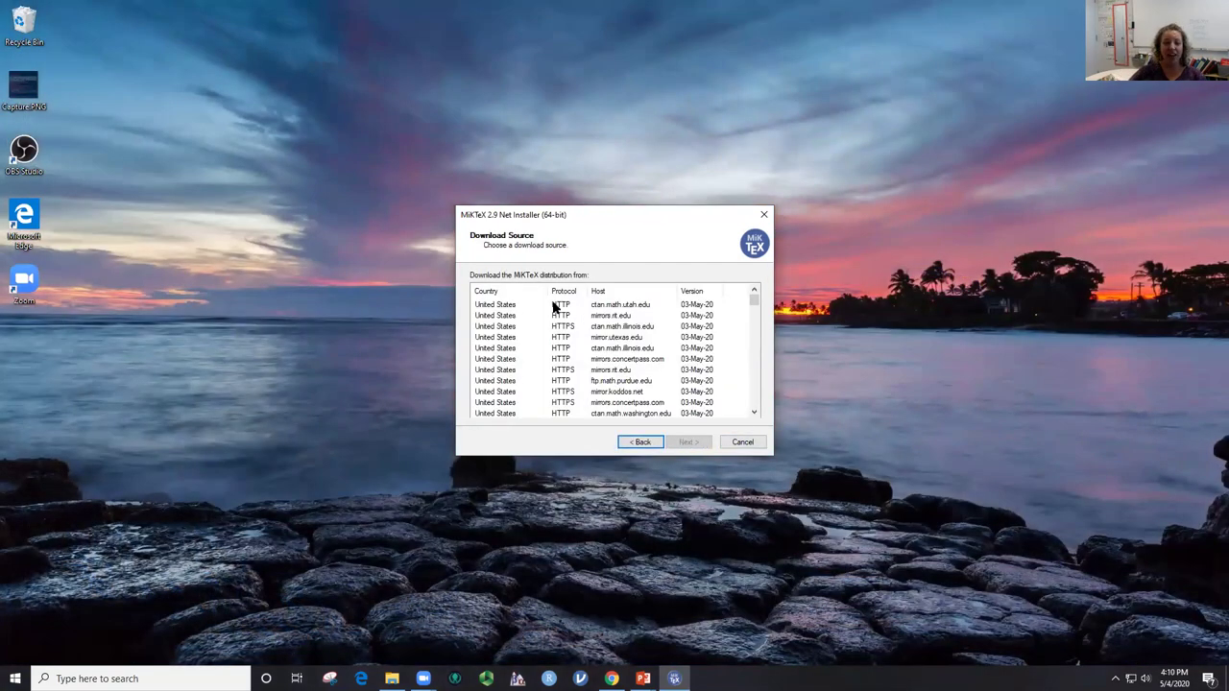
left_click(501, 305)
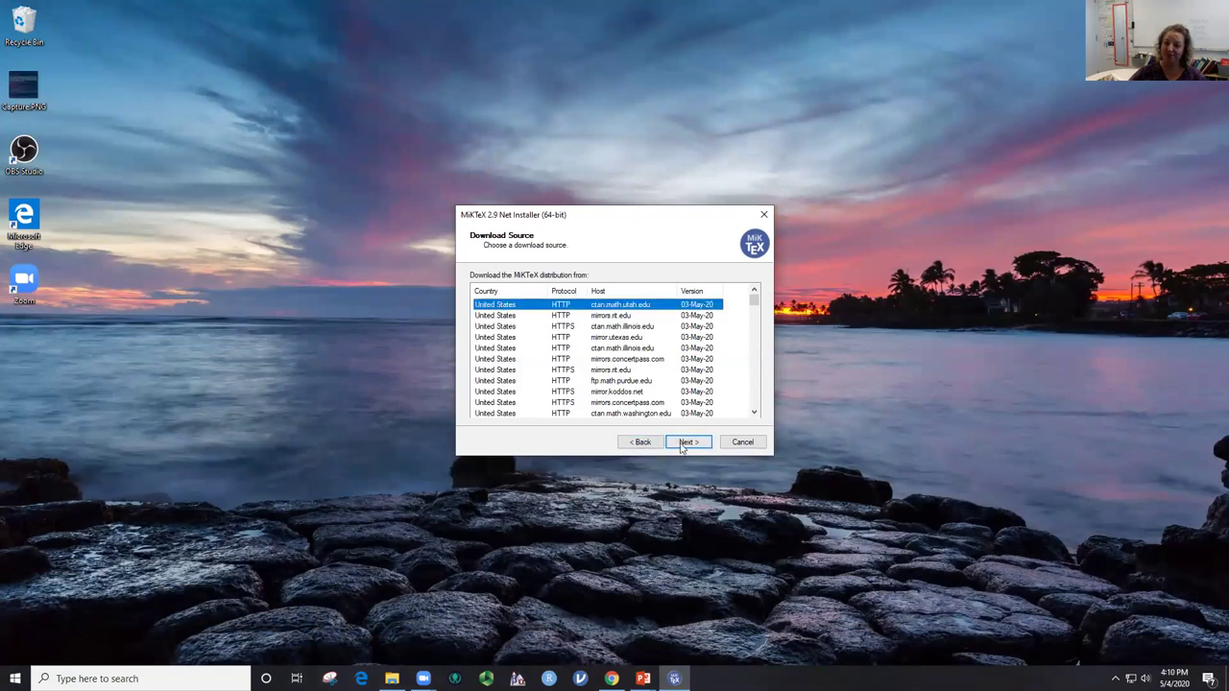
left_click(685, 441)
left_click(684, 443)
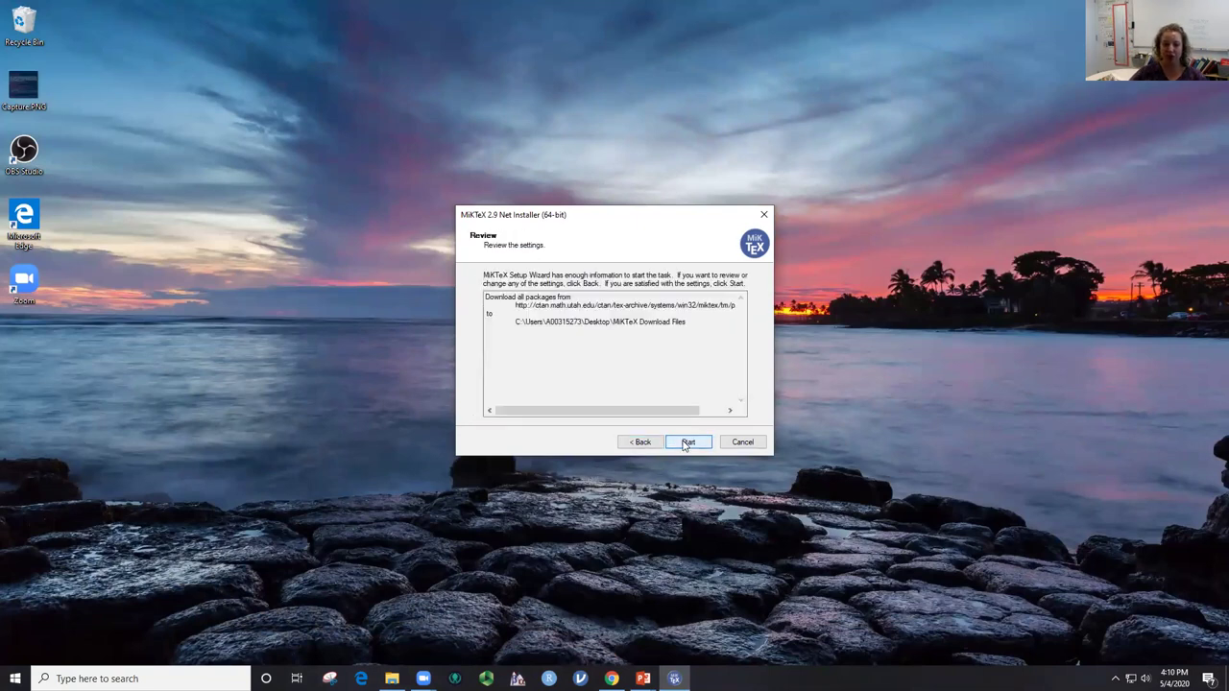
left_click(686, 443)
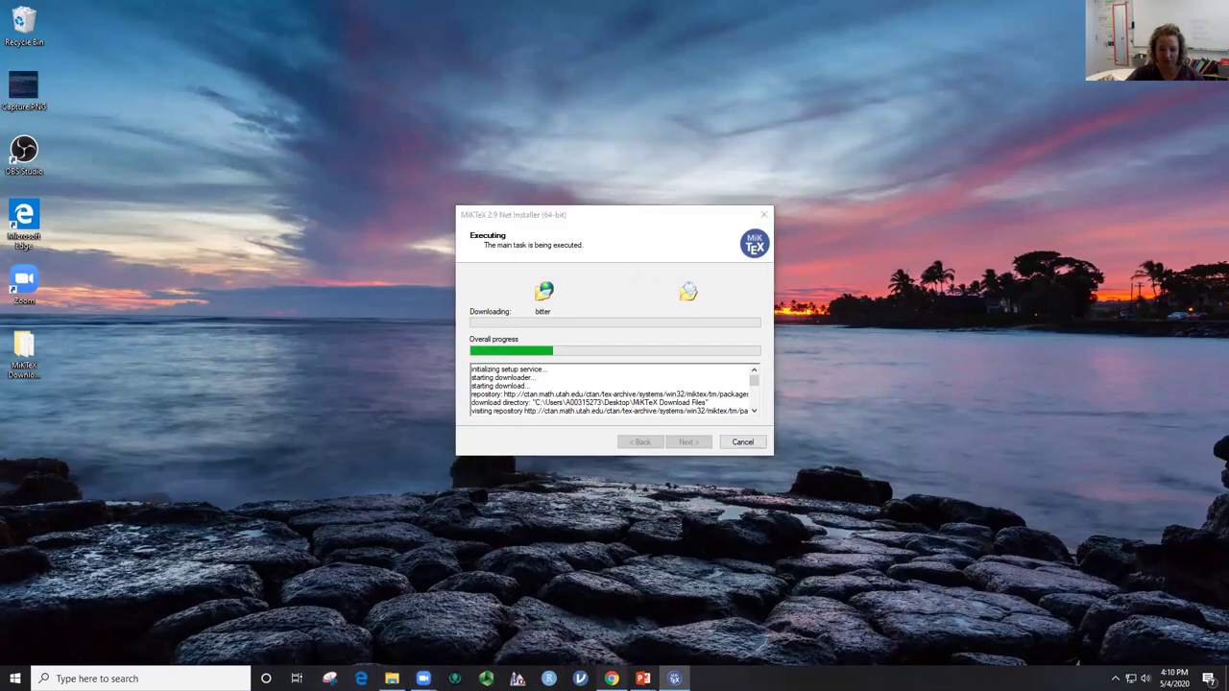
Switch to Chrome and open the tug.org/mactex link from the Install Software chapter's Mac section in a new tab.
key("alt+Tab")
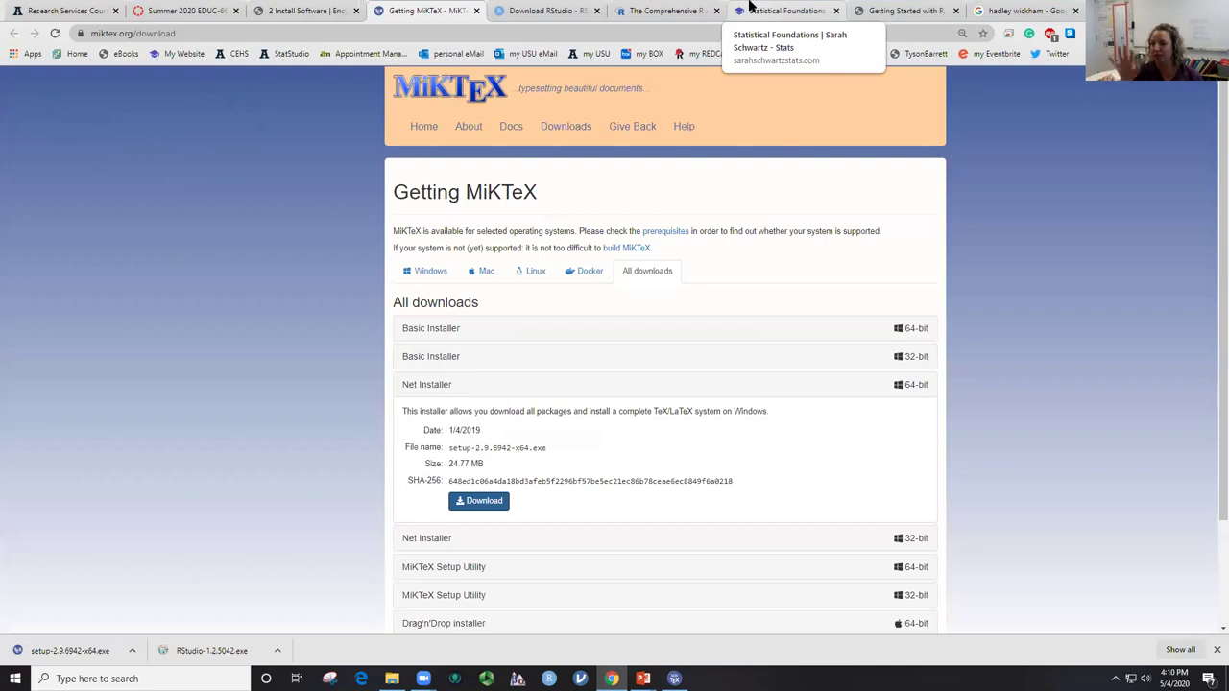
left_click(325, 8)
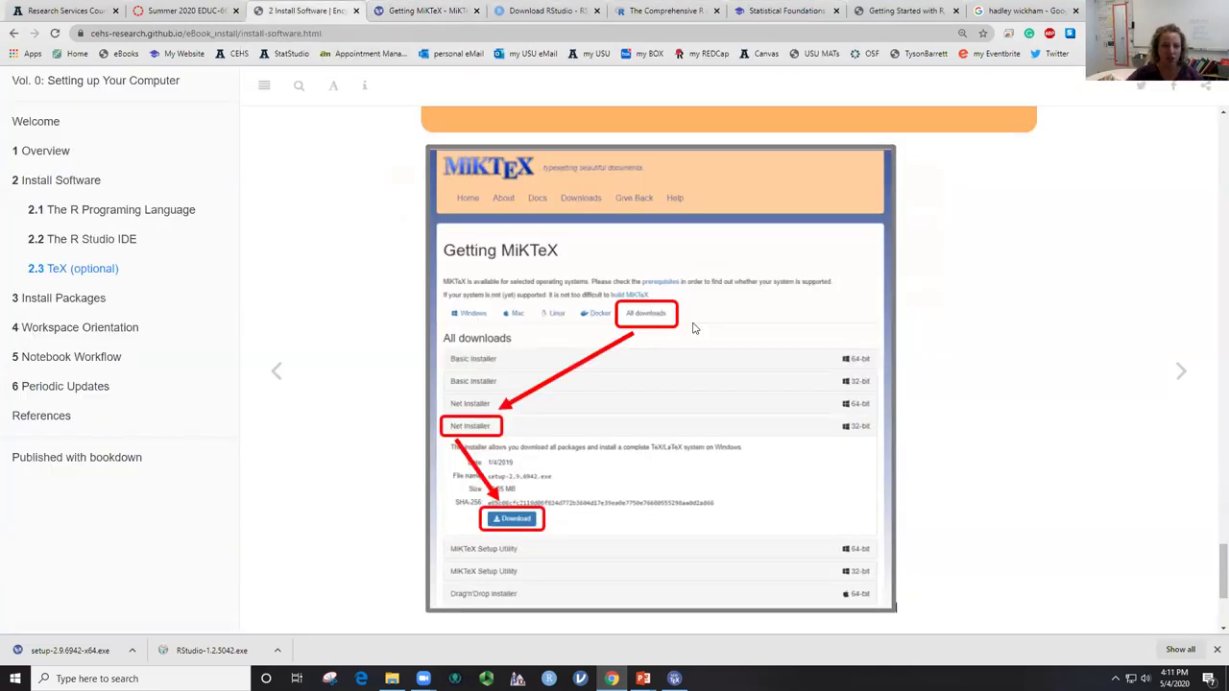
scroll(699, 325, "up", 2)
scroll(703, 319, "up", 6)
scroll(605, 461, "down", 1)
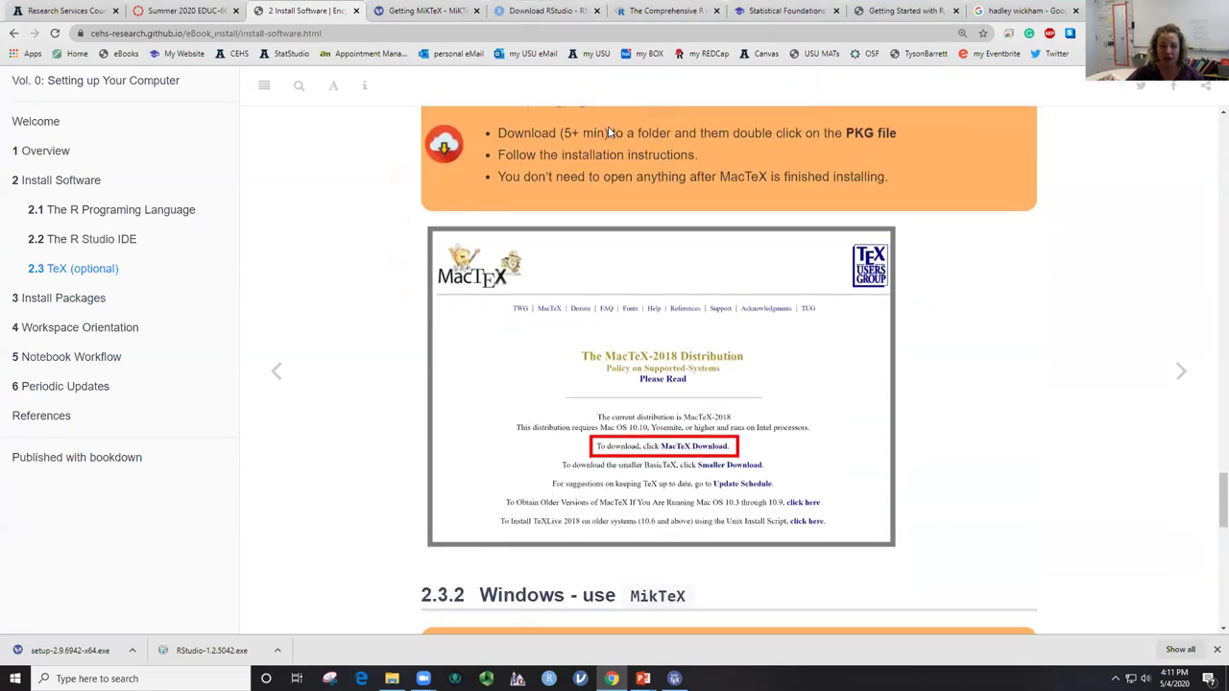
scroll(608, 134, "up", 1)
right_click(604, 177)
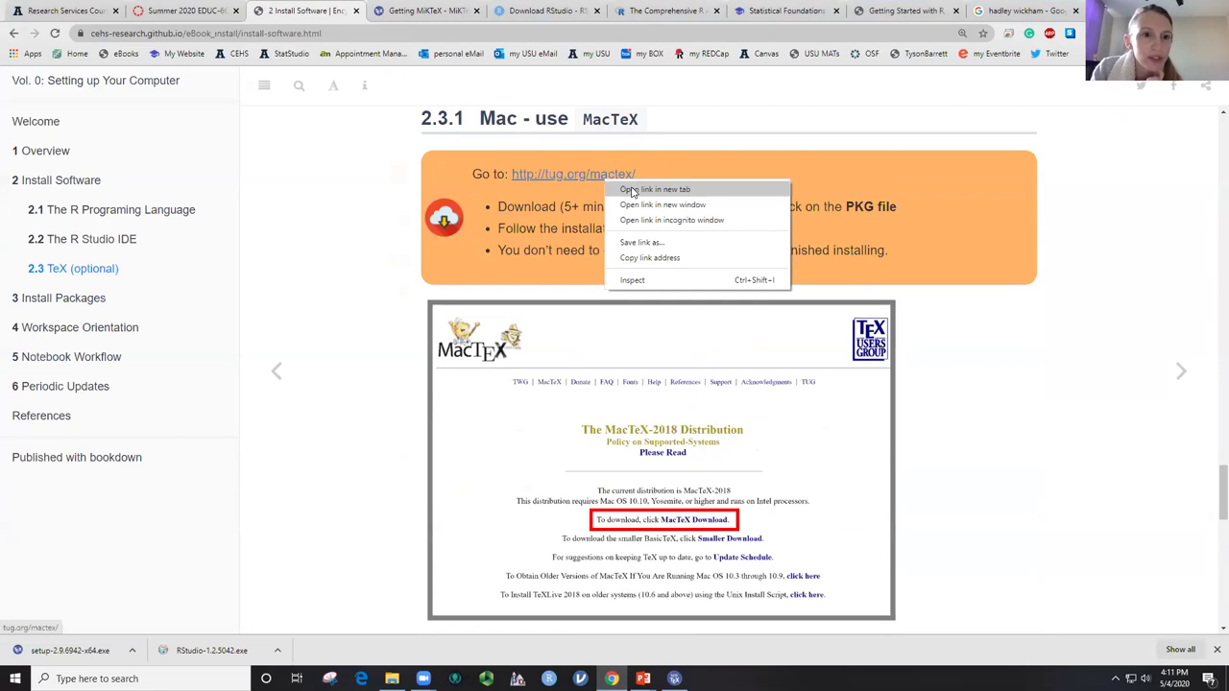
left_click(575, 187)
scroll(572, 199, "up", 1)
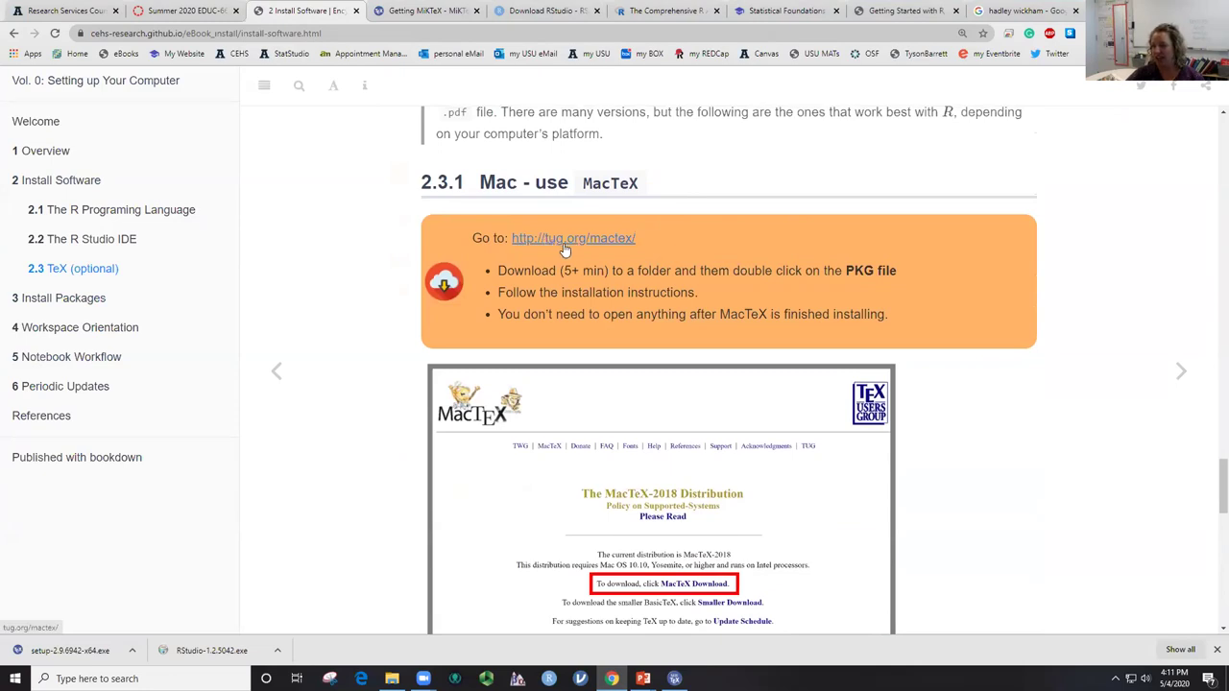
right_click(620, 245)
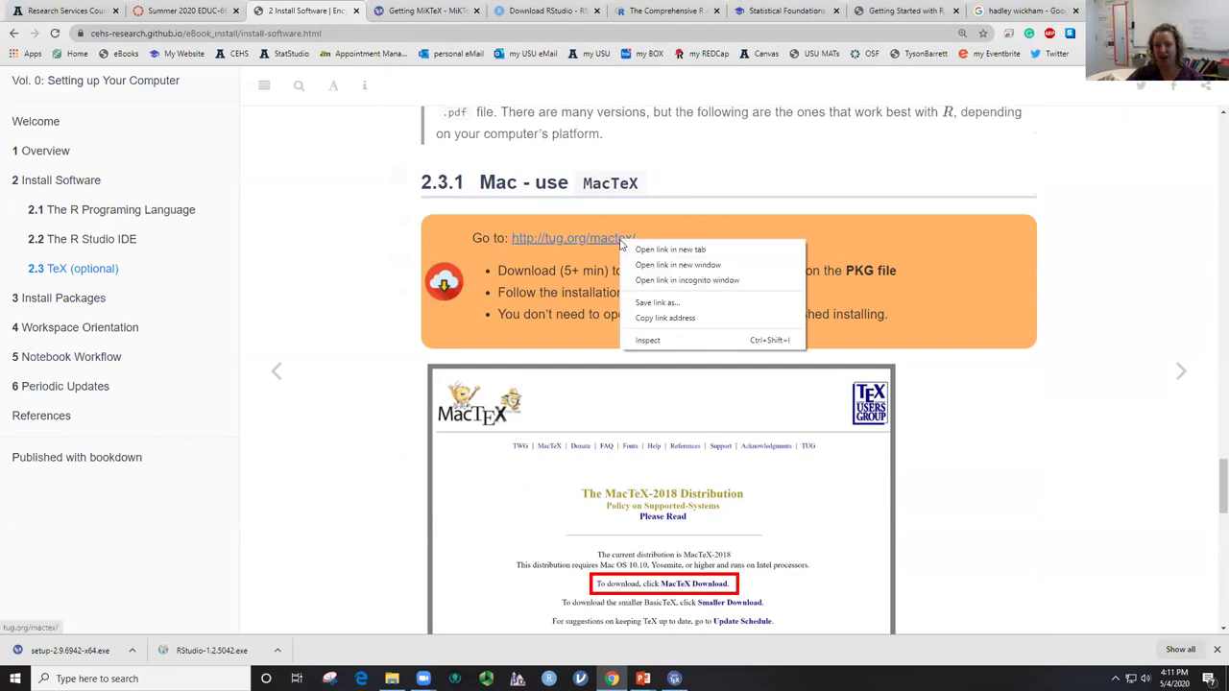
left_click(702, 249)
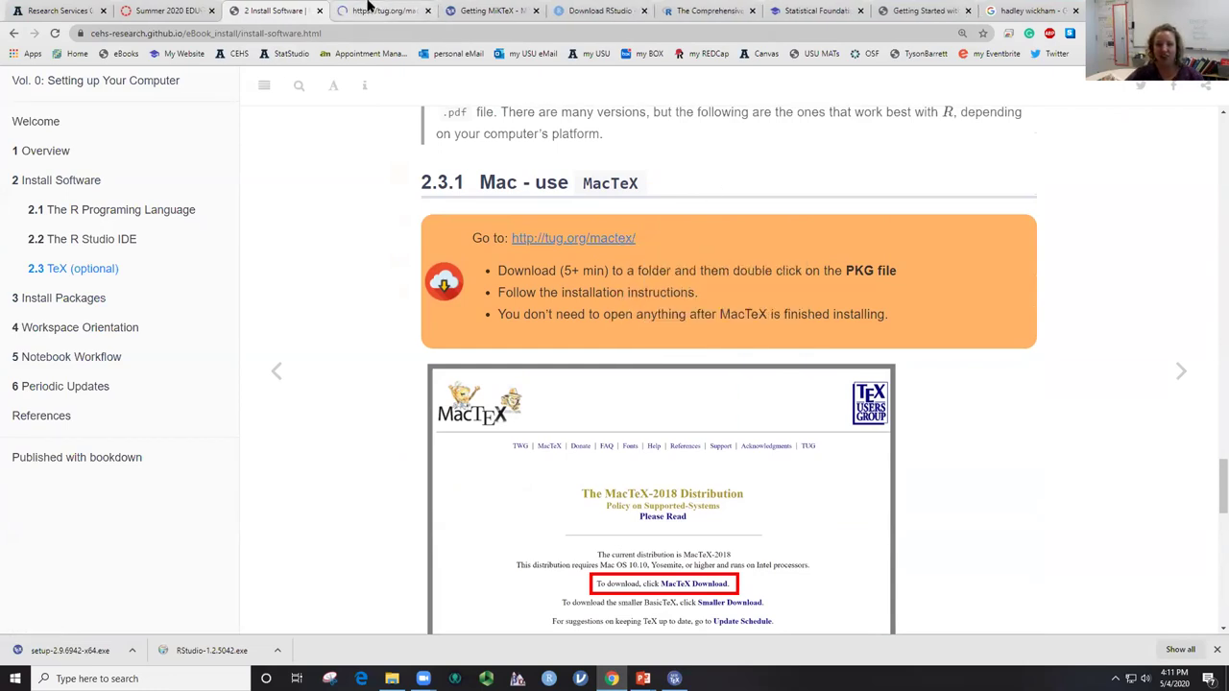
left_click(374, 9)
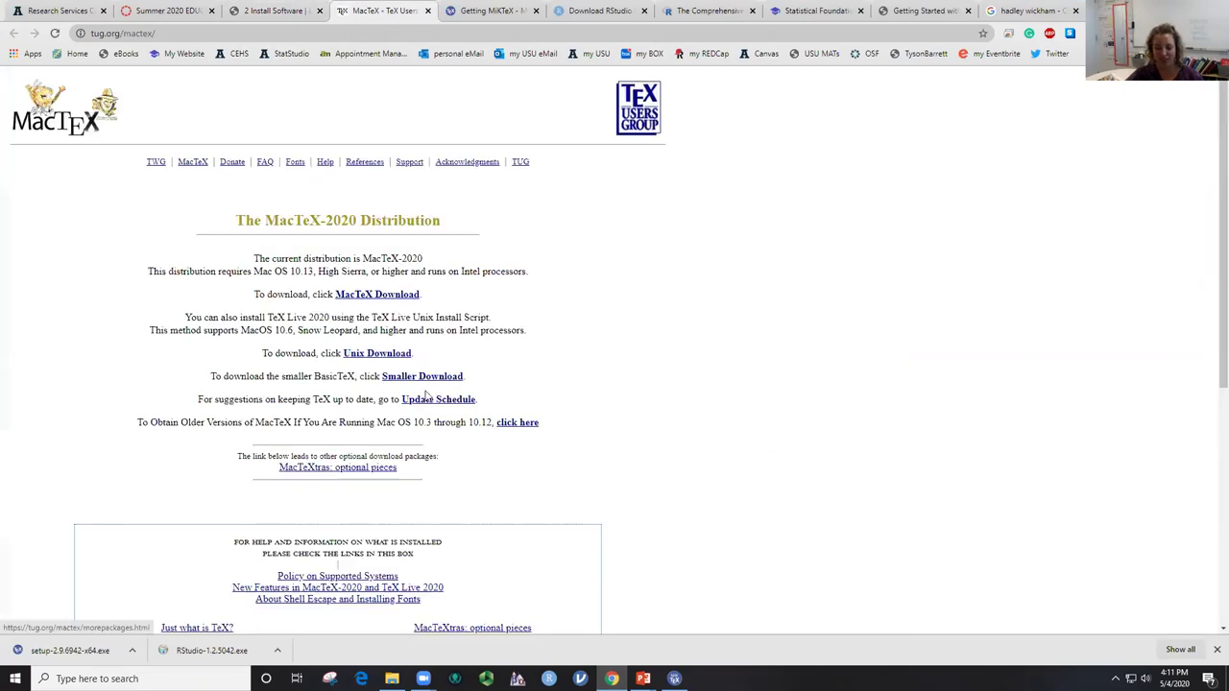
Enlarge the MacTeX-2020 Distribution page and examine its download options for Mac.
key("ctrl+plus")
key("ctrl+plus")
key("ctrl+plus")
key("ctrl+plus")
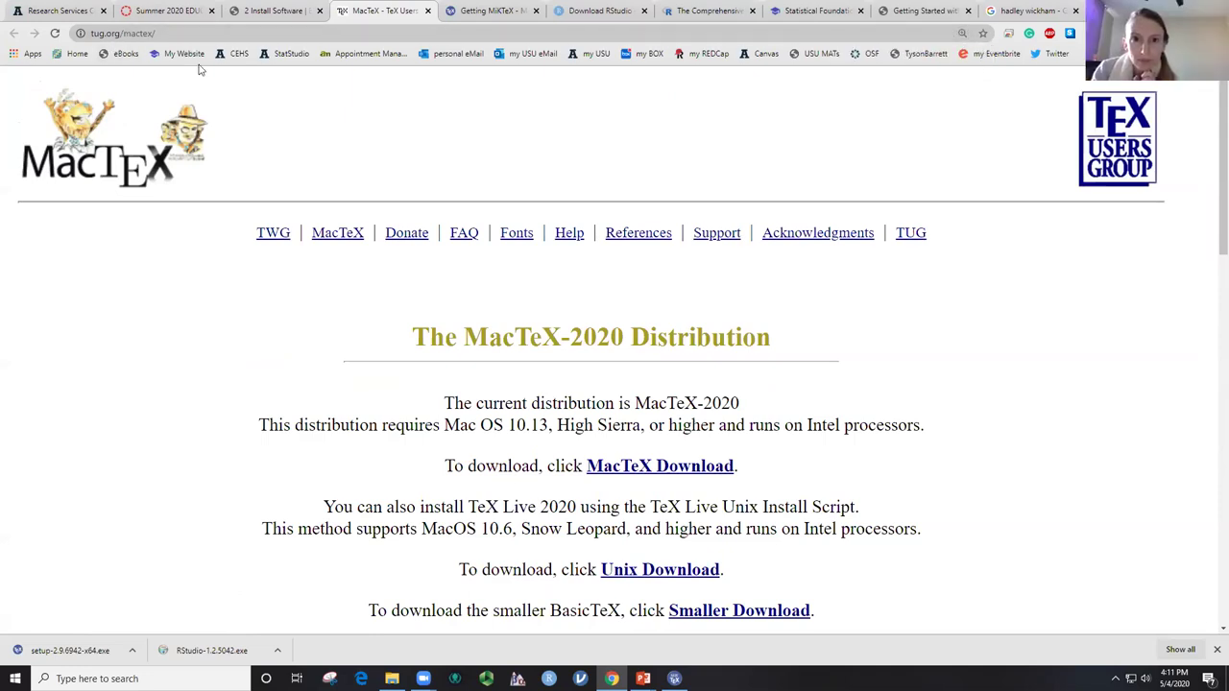
key("ctrl+minus")
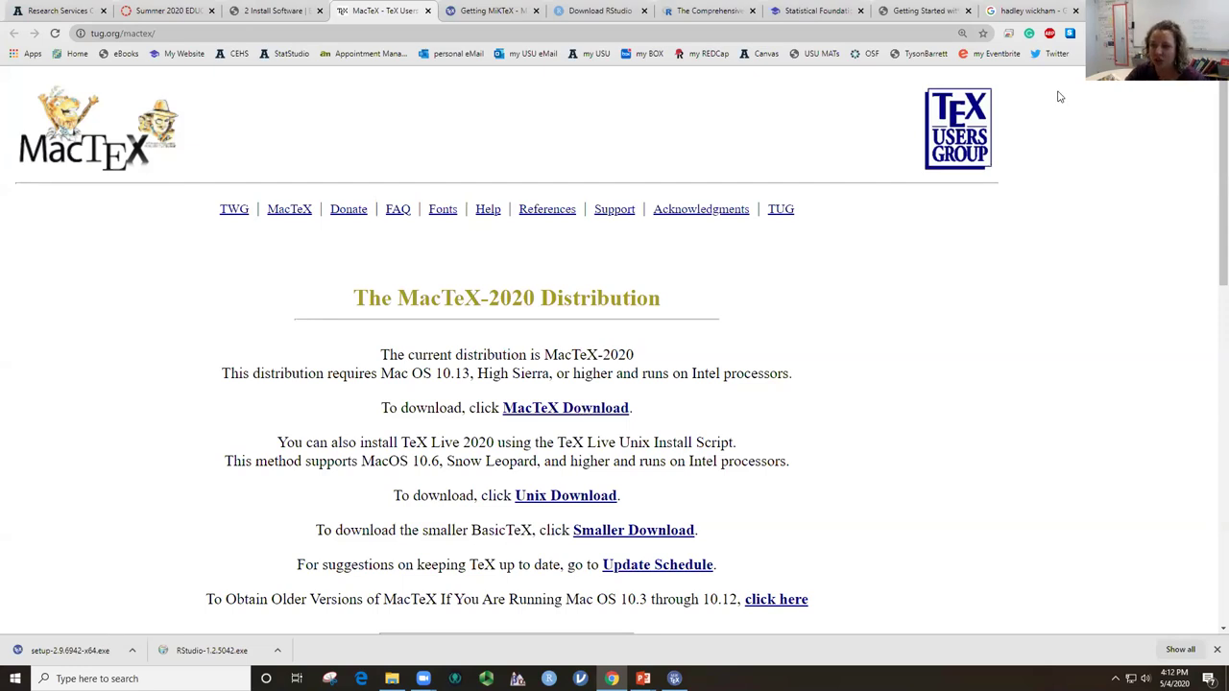
Advance the MiKTeX installer past its Executing page and clear the open windows to show the desktop.
left_click(1118, 9)
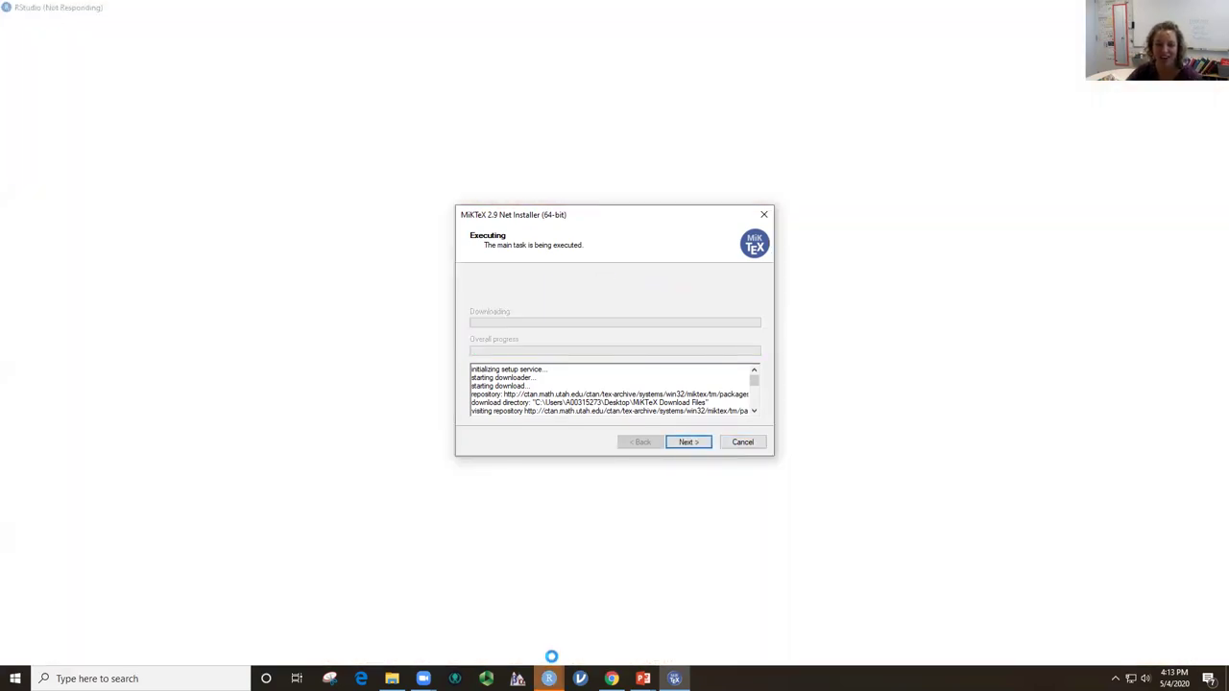
left_click(696, 444)
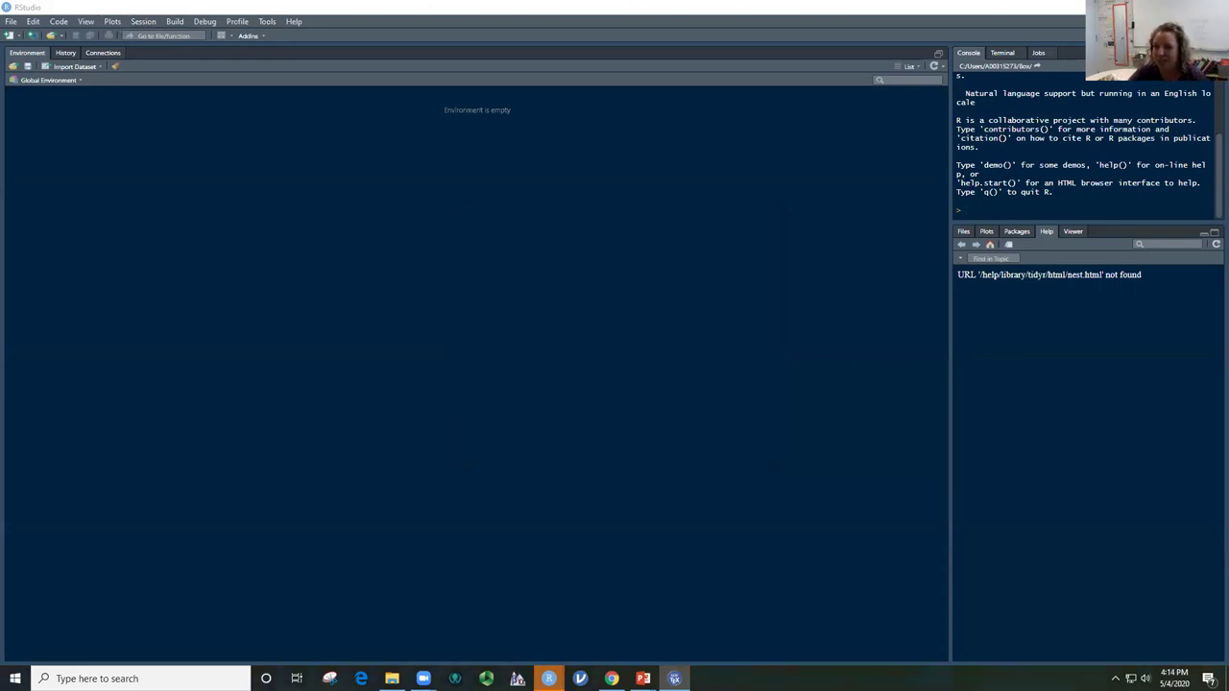
key("super+d")
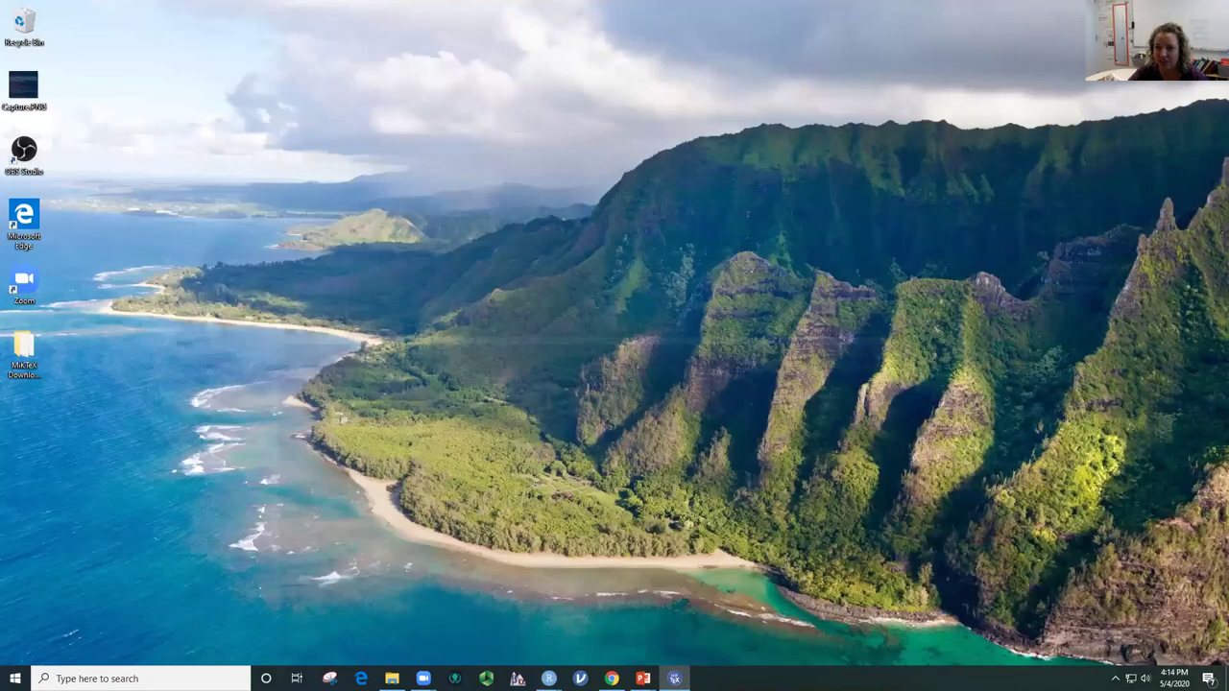